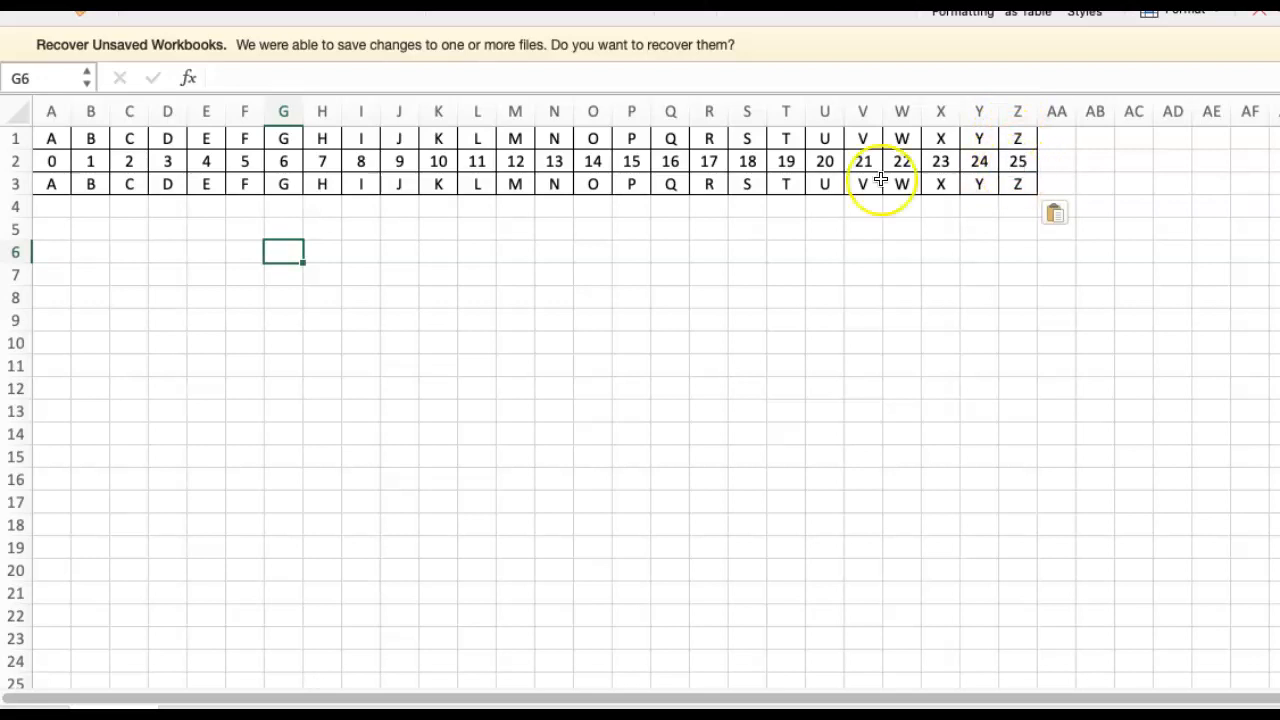
- Add the heading Key in cell AB1 and enter the key value 5 in AB2
{"action": "left_click", "coordinate": [52, 185]}
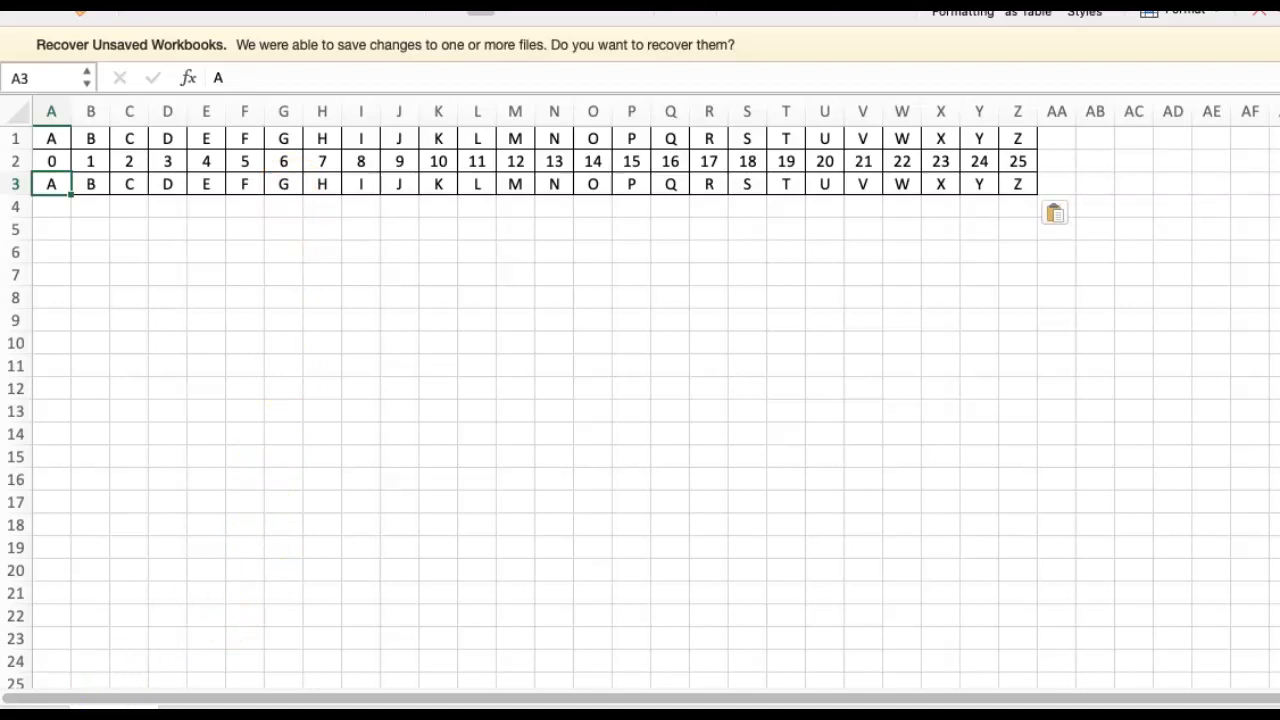
{"action": "left_click", "coordinate": [1095, 137]}
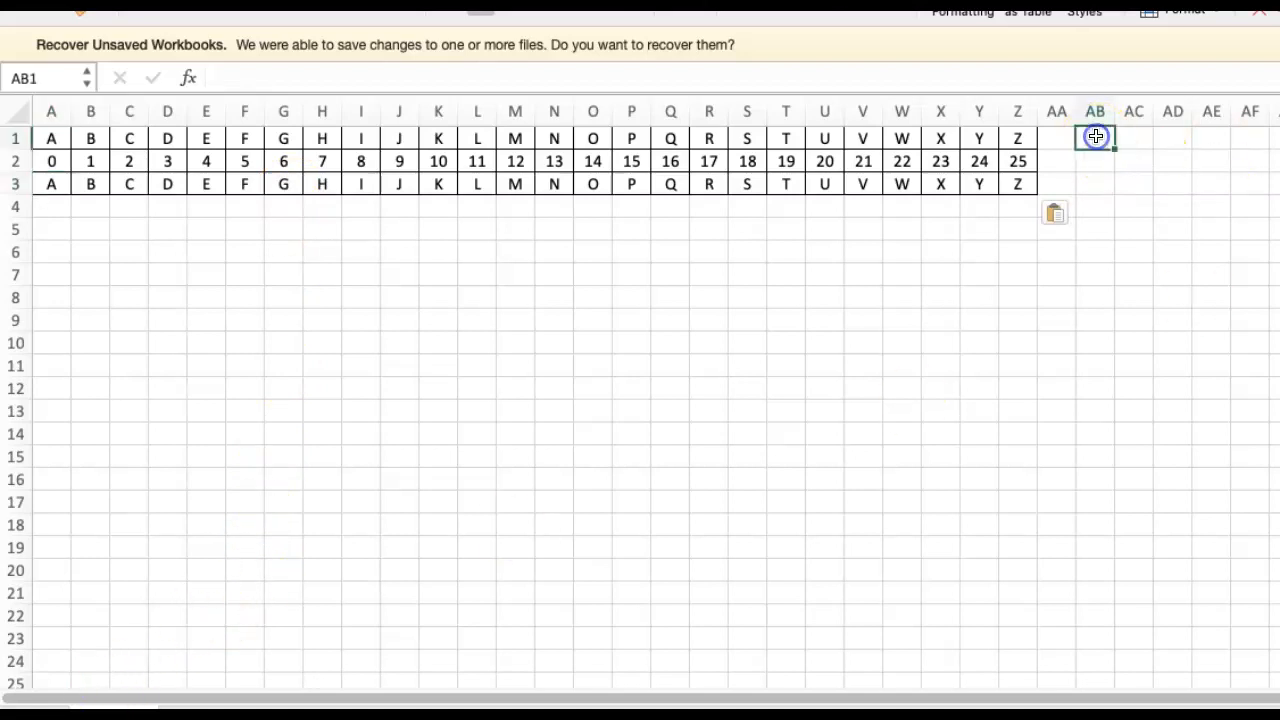
{"action": "type", "text": "Key"}
{"action": "key", "text": "Return"}
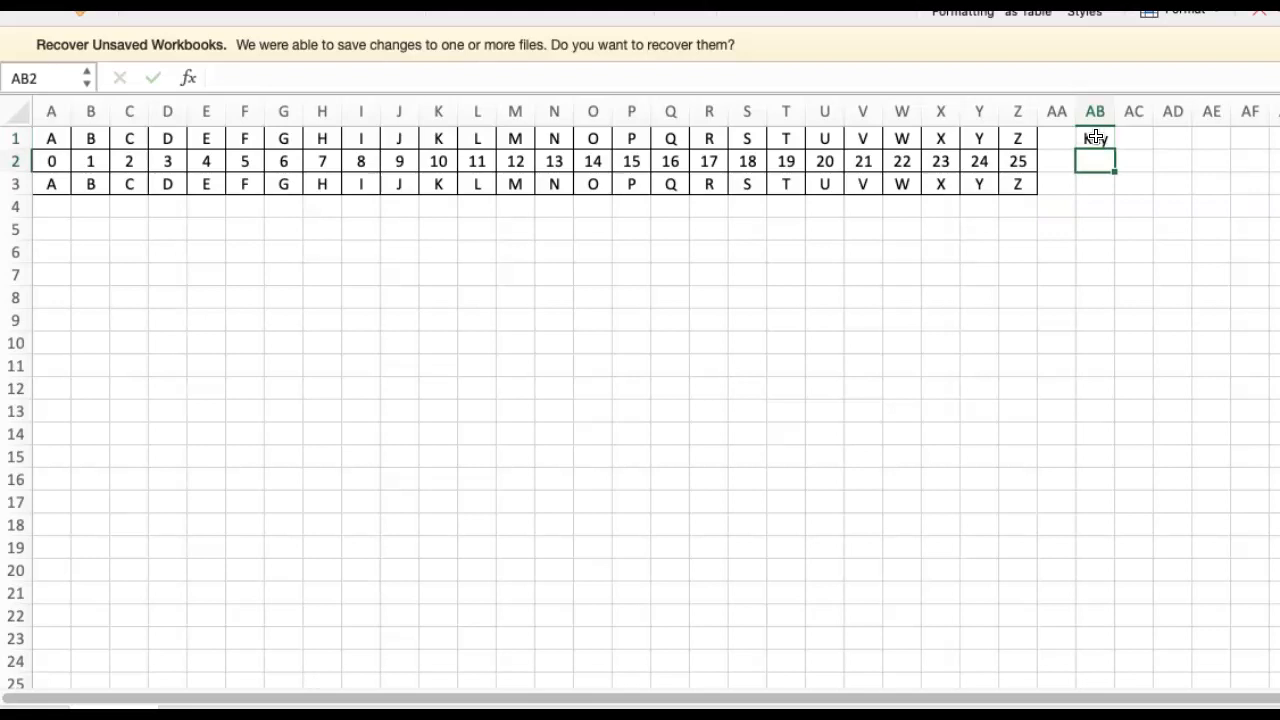
{"action": "type", "text": "5"}
{"action": "key", "text": "Return"}
- Enter the formula =-AB1 in cell AB3
{"action": "type", "text": "=-"}
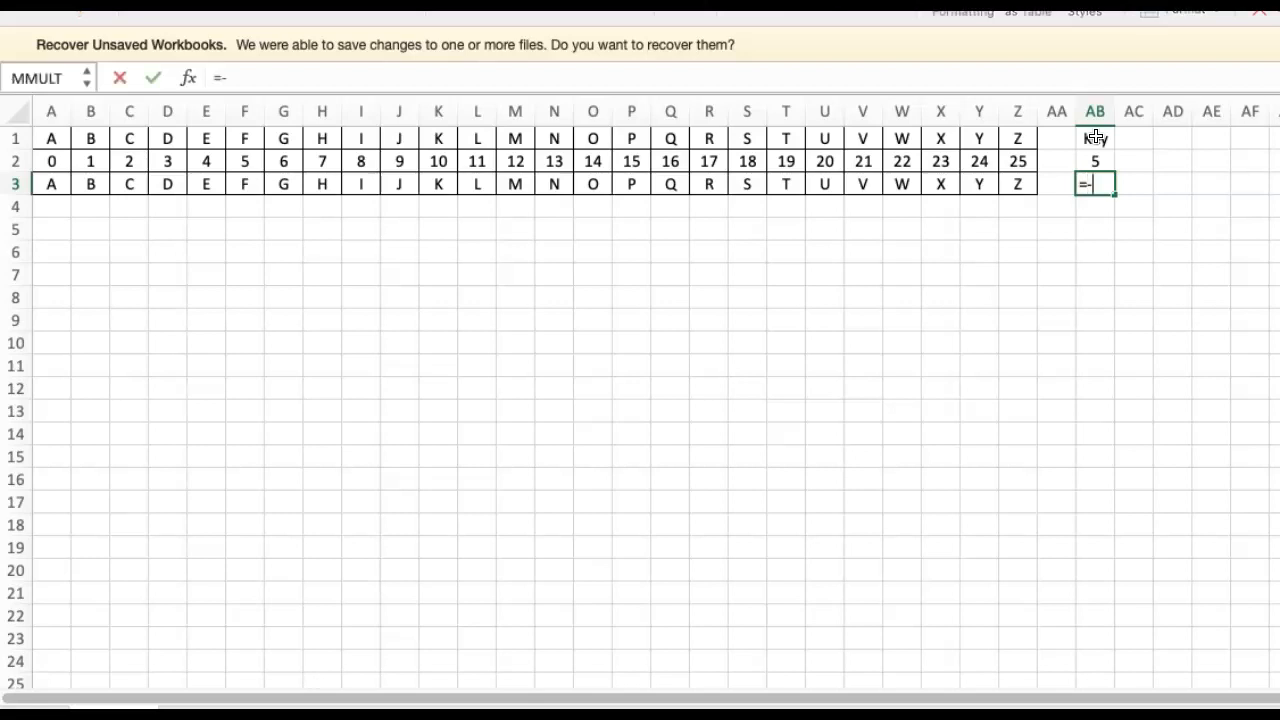
{"action": "left_click", "coordinate": [1096, 138]}
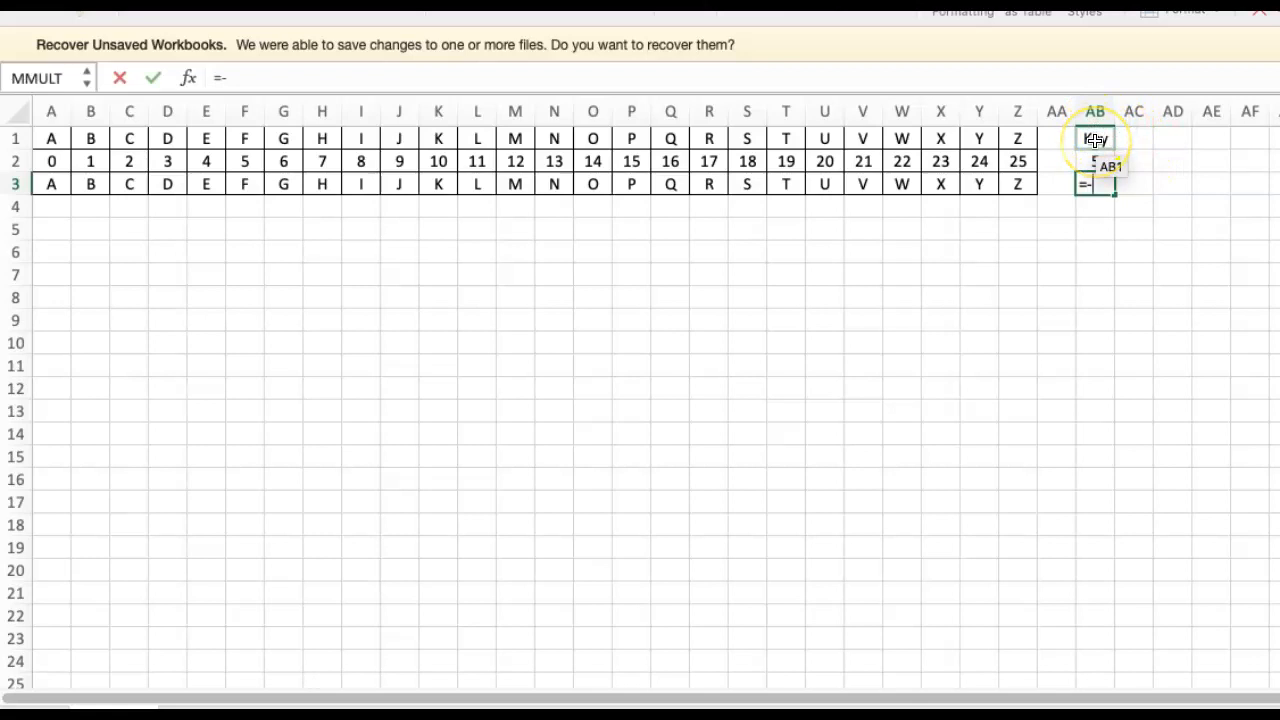
{"action": "type", "text": "-ab1"}
{"action": "key", "text": "Return"}
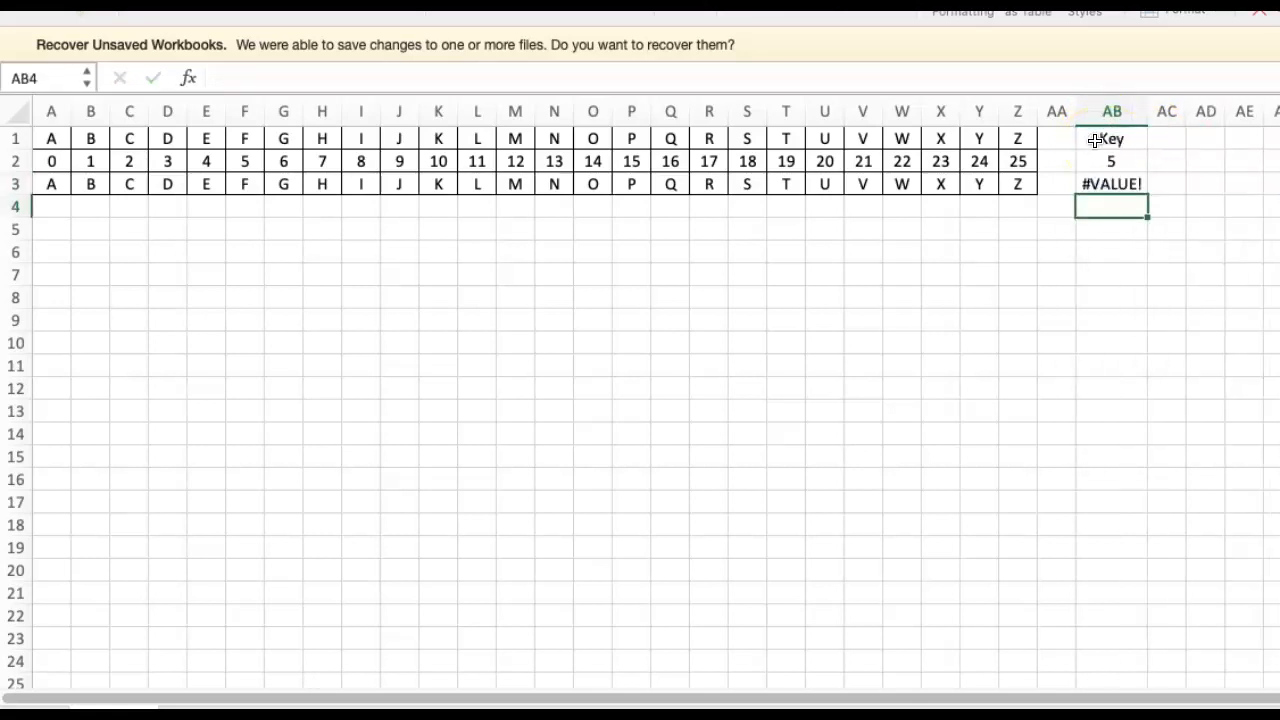
- Correct the formula in cell AB3 to =-AB2
{"action": "left_click", "coordinate": [1122, 183]}
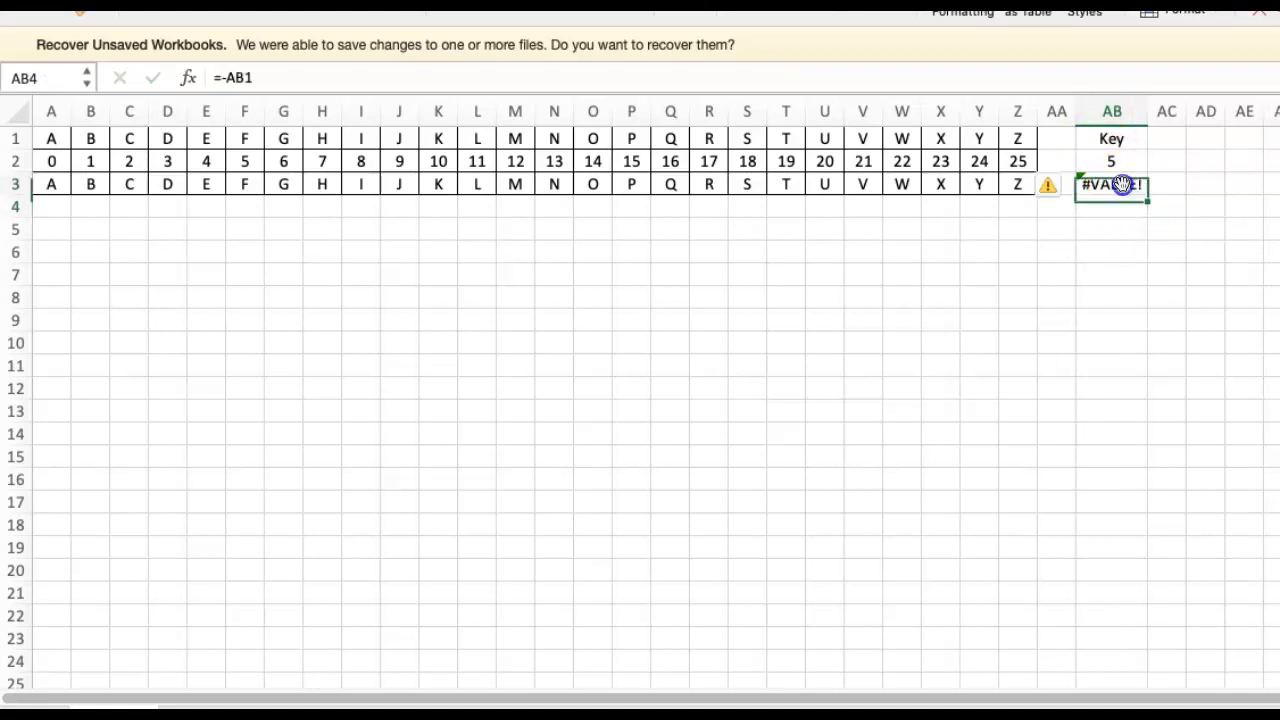
{"action": "left_click", "coordinate": [255, 77]}
{"action": "key", "text": "BackSpace"}
{"action": "type", "text": "2"}
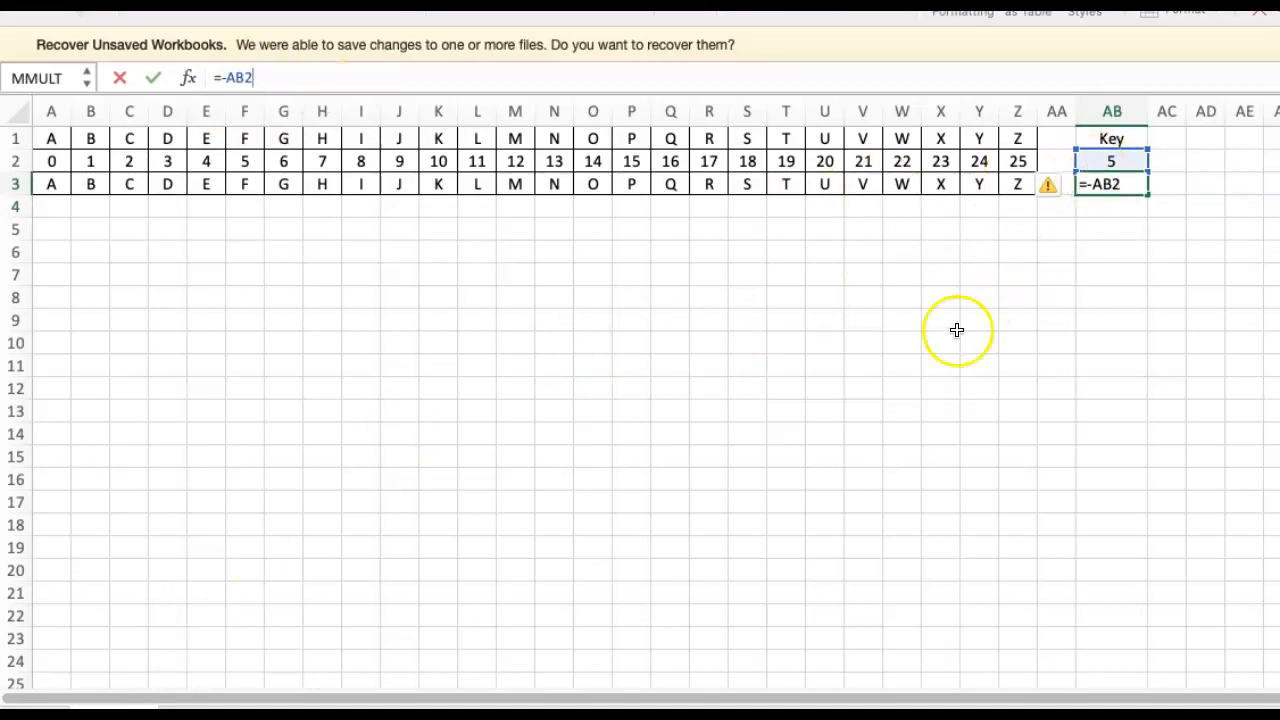
{"action": "key", "text": "Return"}
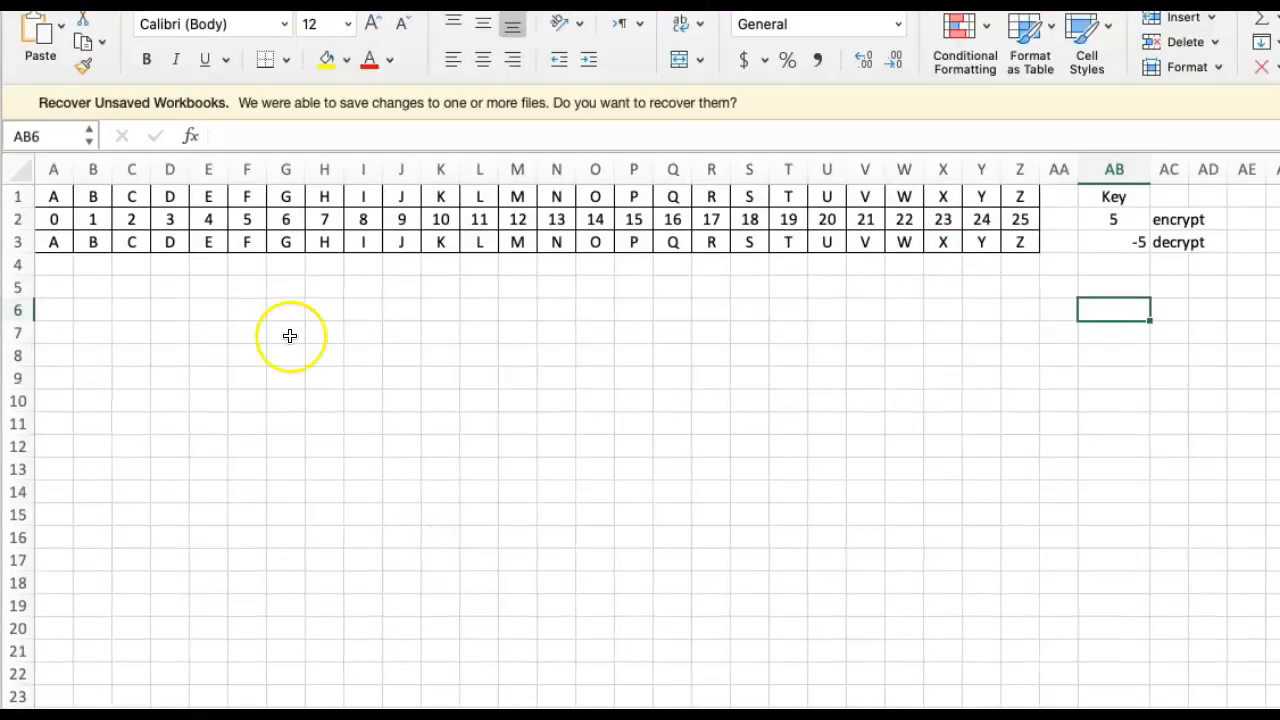
- Apply All Borders to the letter and number table in A1:Z3
{"action": "left_click_drag", "start_coordinate": [57, 198], "coordinate": [1030, 235]}
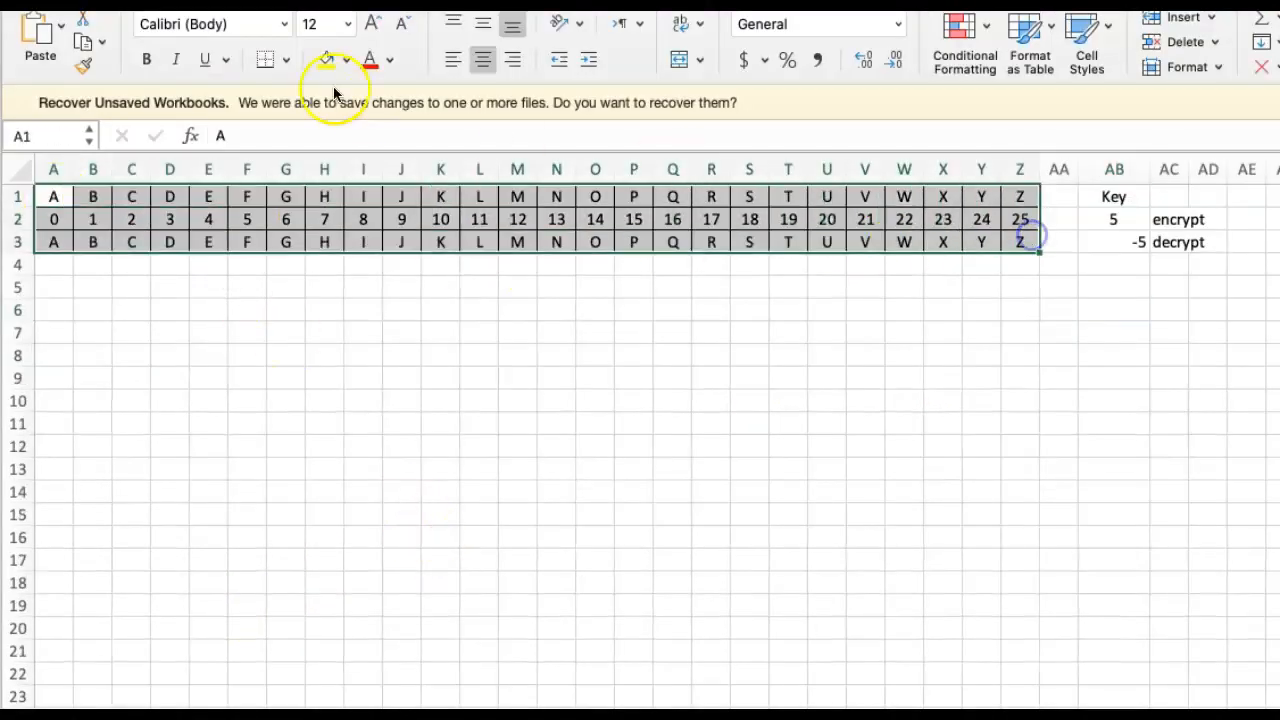
{"action": "left_click", "coordinate": [285, 64]}
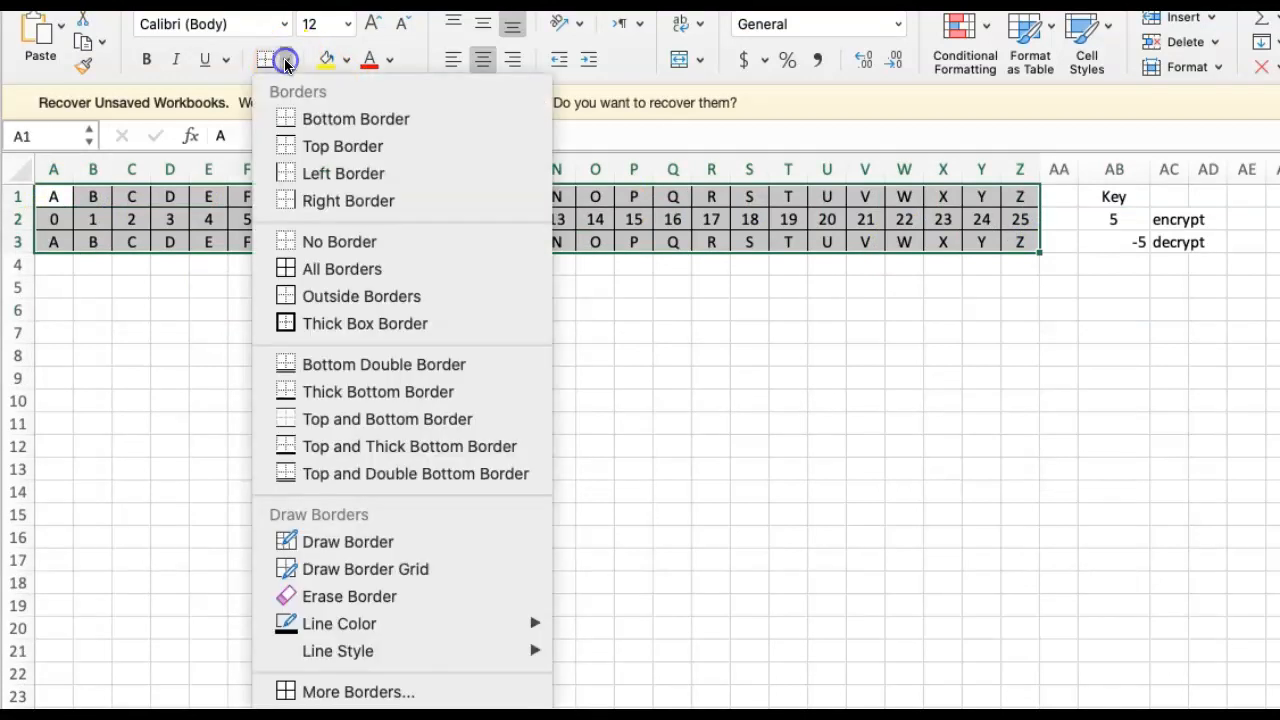
{"action": "left_click", "coordinate": [322, 269]}
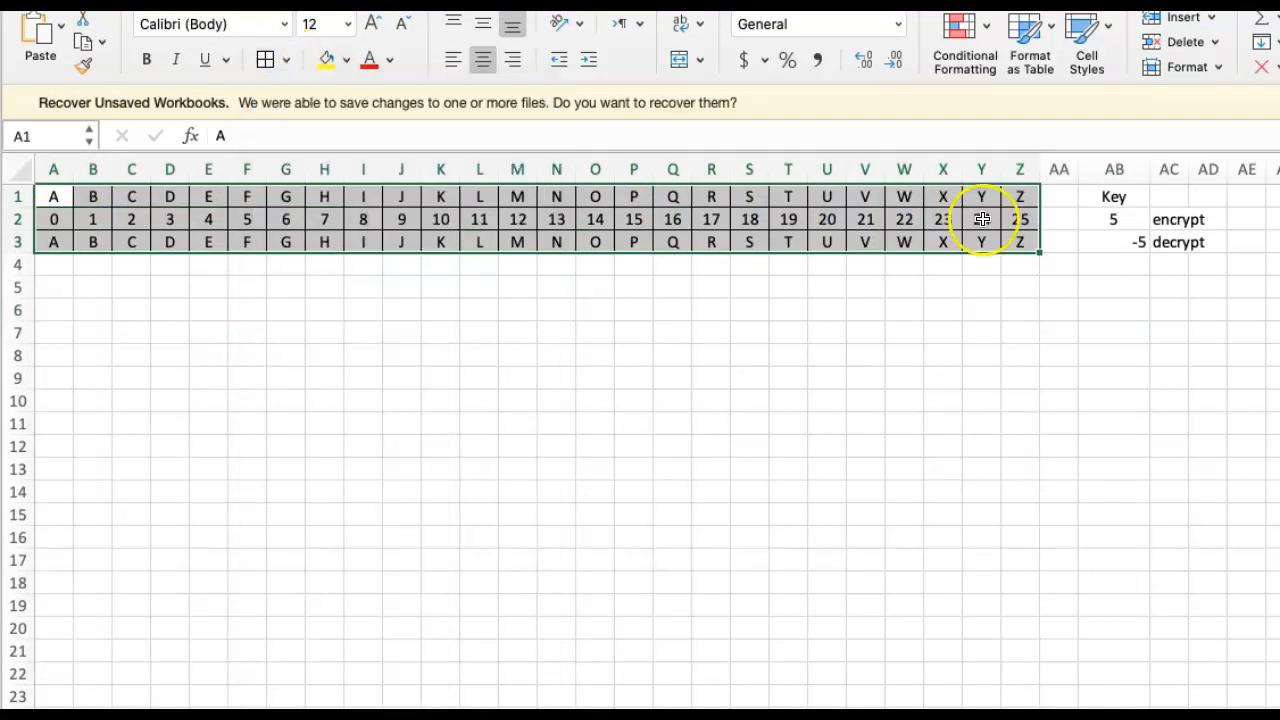
- Centre the decryption key value in AB3 and left-align the decrypt label in AC3
{"action": "left_click", "coordinate": [1113, 266]}
{"action": "left_click", "coordinate": [1113, 243]}
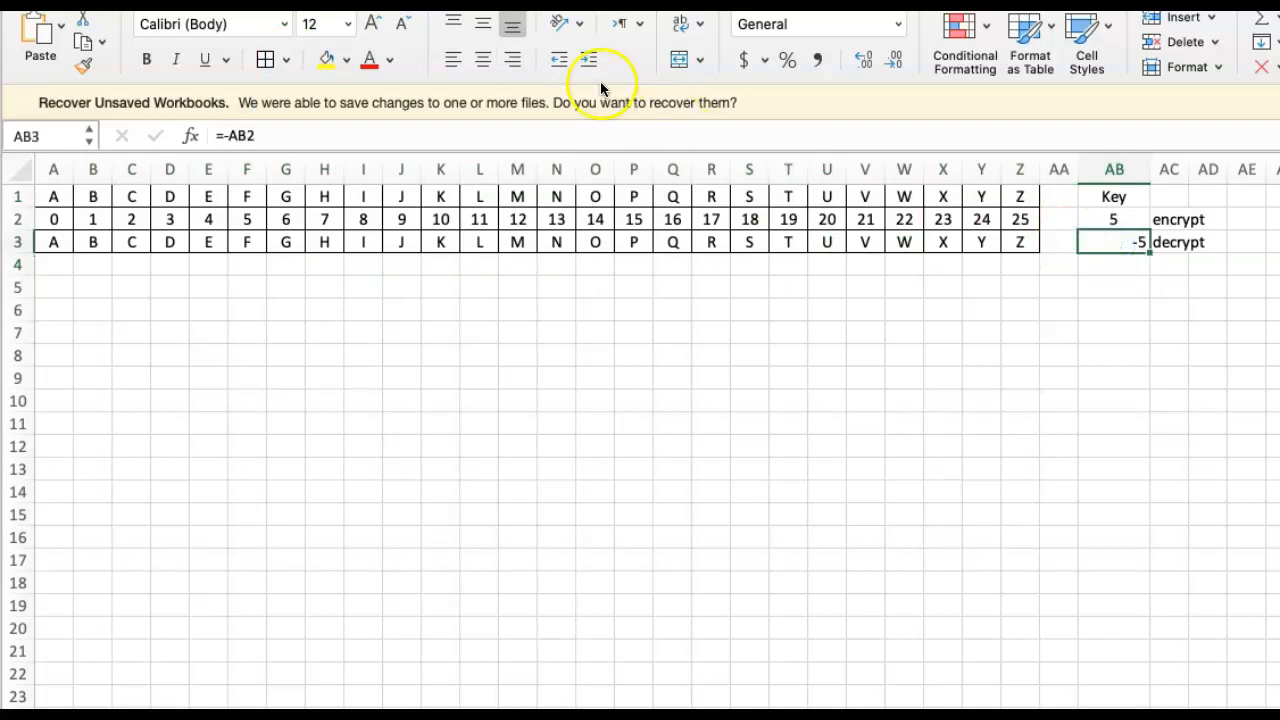
{"action": "left_click", "coordinate": [480, 62]}
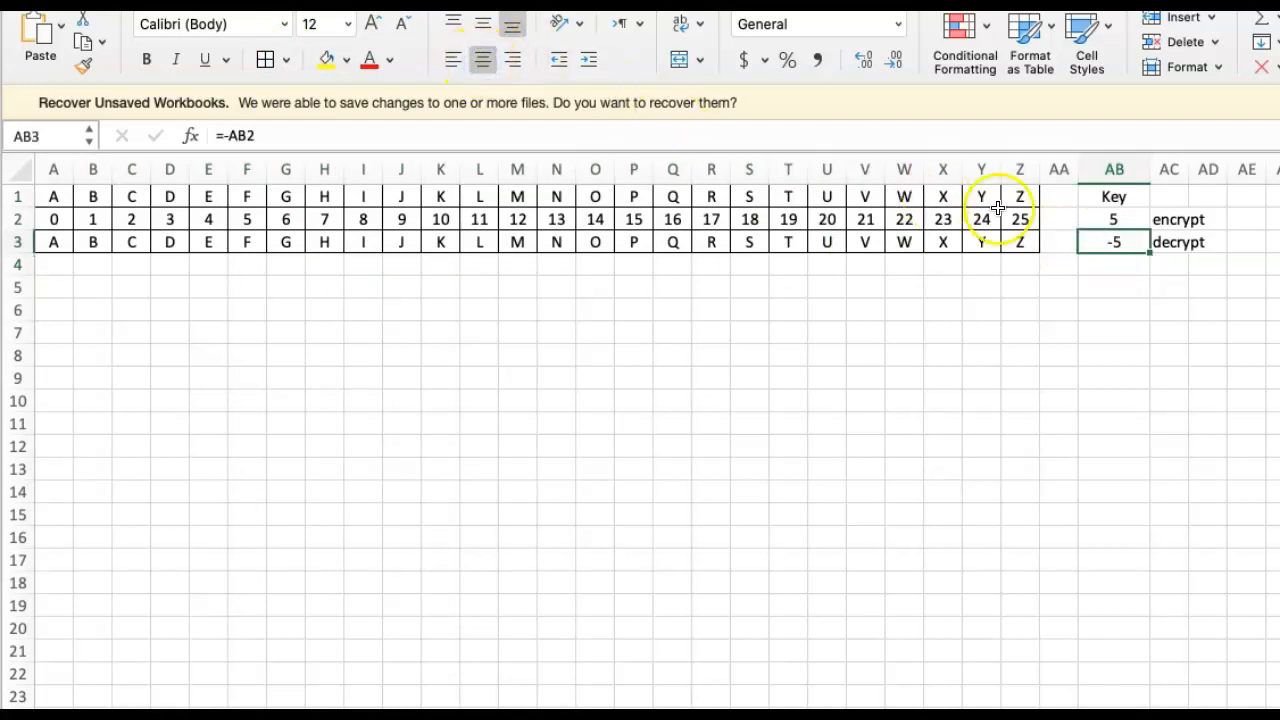
{"action": "left_click", "coordinate": [1185, 248]}
{"action": "left_click", "coordinate": [1181, 246]}
{"action": "left_click", "coordinate": [451, 60]}
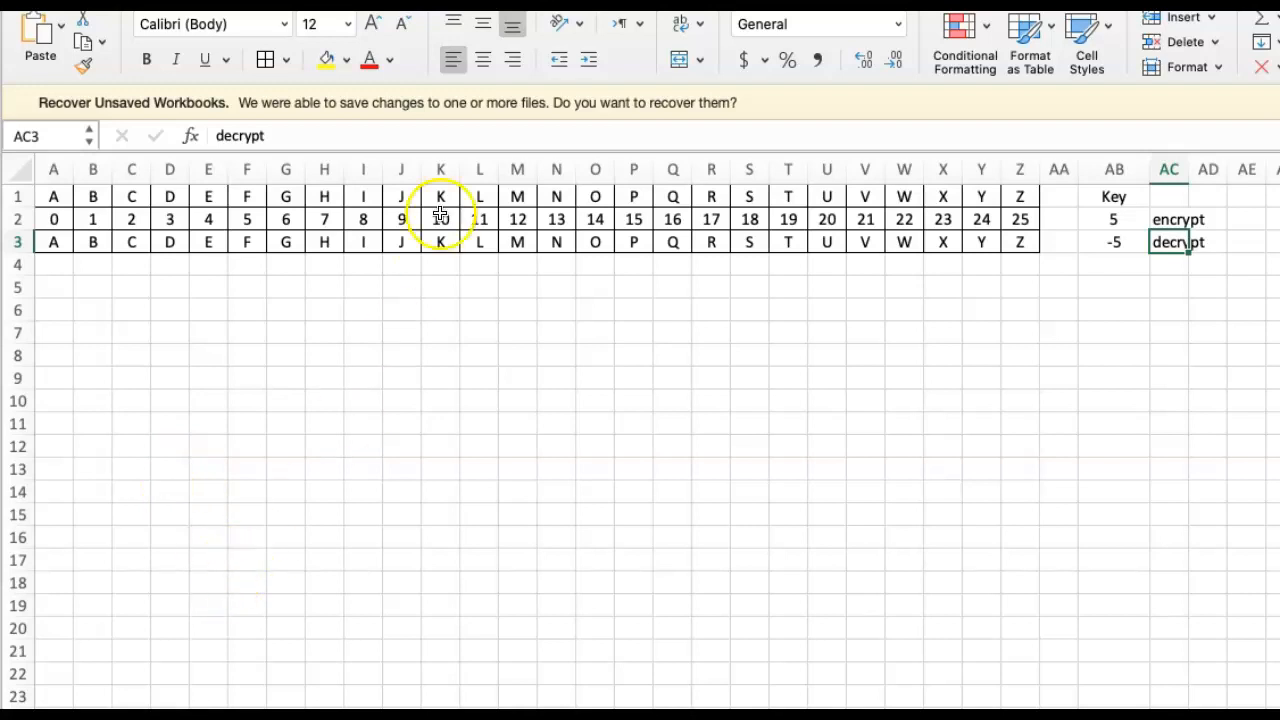
- Enter the message "Funfriday" one letter per cell across A6:I6, with a capital F first
{"action": "left_click", "coordinate": [78, 715]}
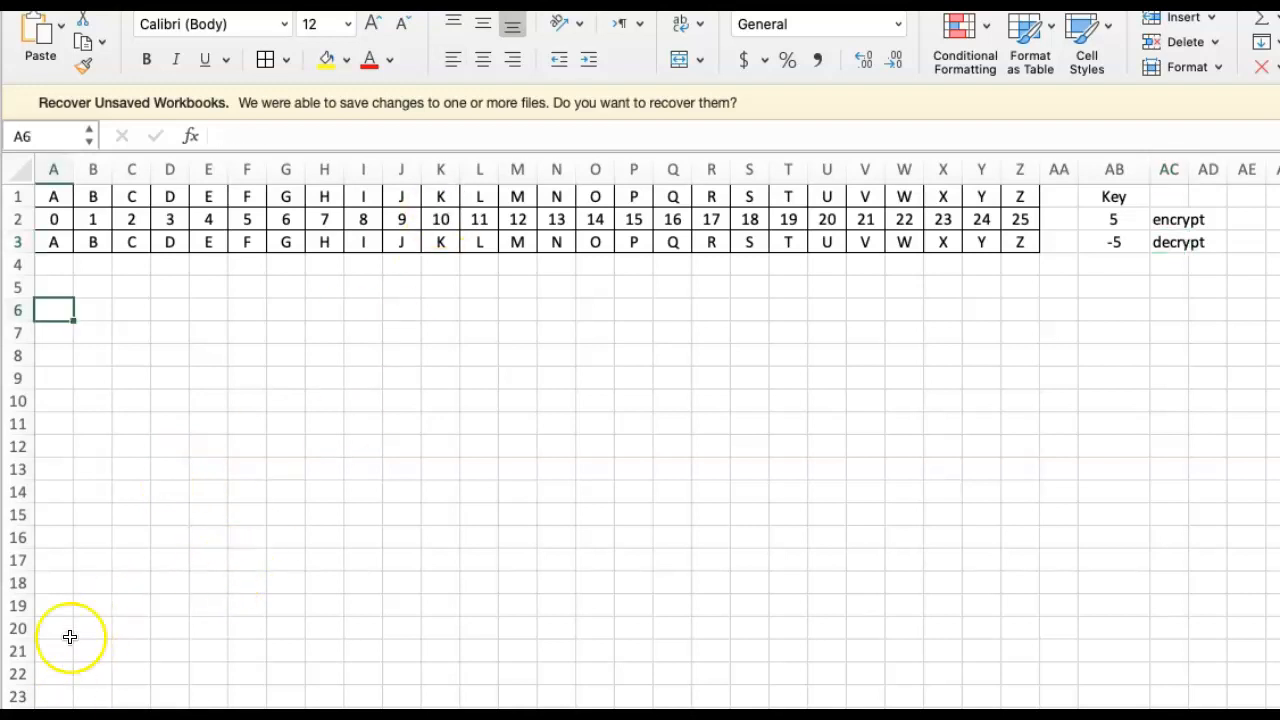
{"action": "type", "text": "F"}
{"action": "key", "text": "Tab"}
{"action": "type", "text": "un"}
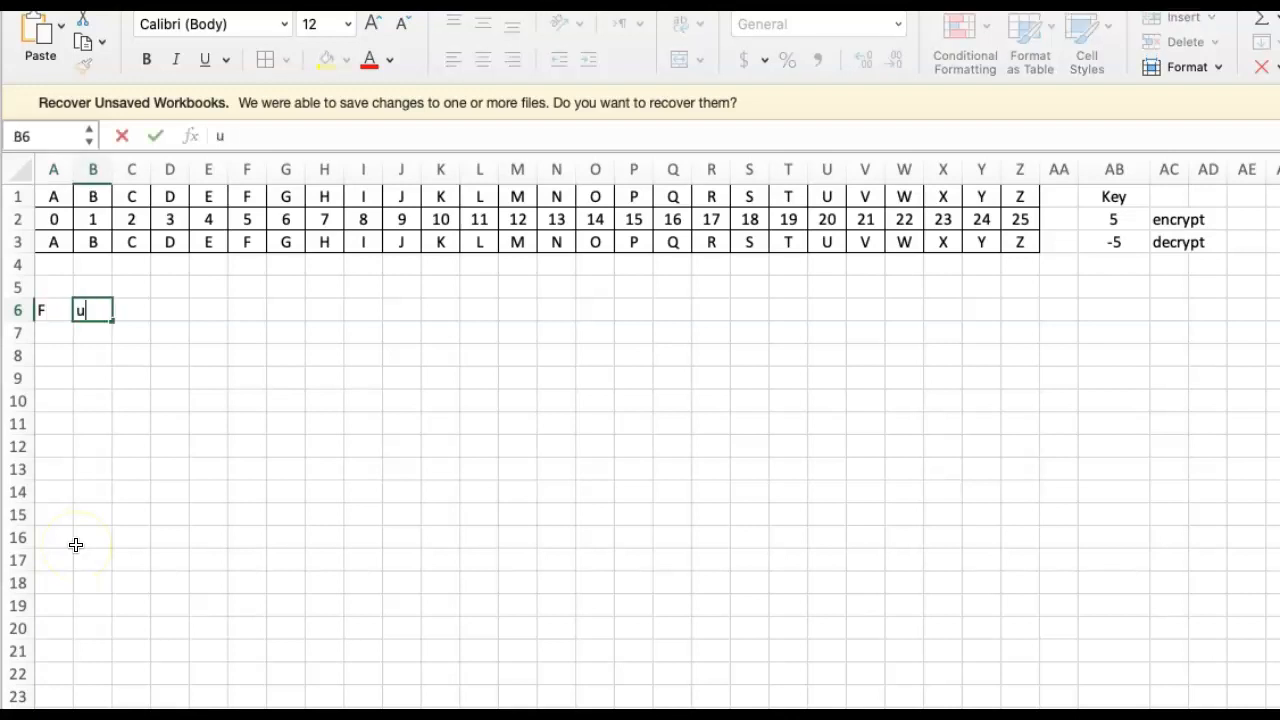
{"action": "key", "text": "Tab"}
{"action": "type", "text": "n"}
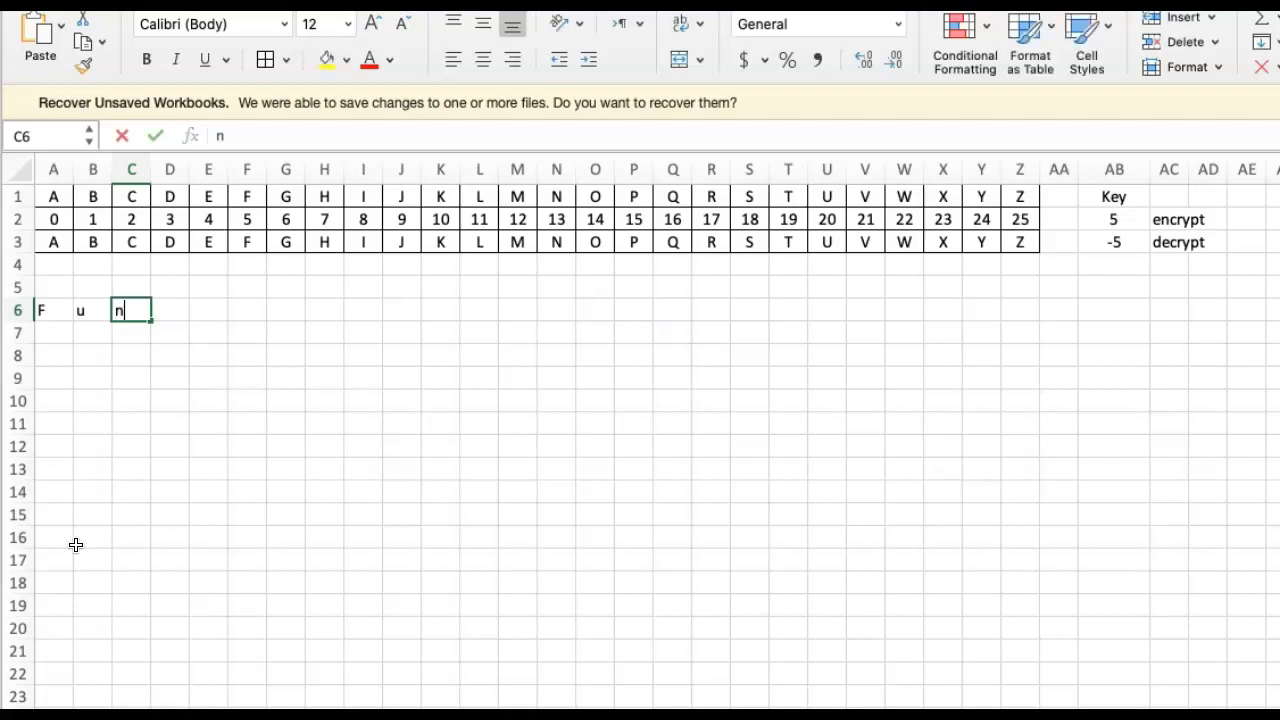
{"action": "key", "text": "Tab"}
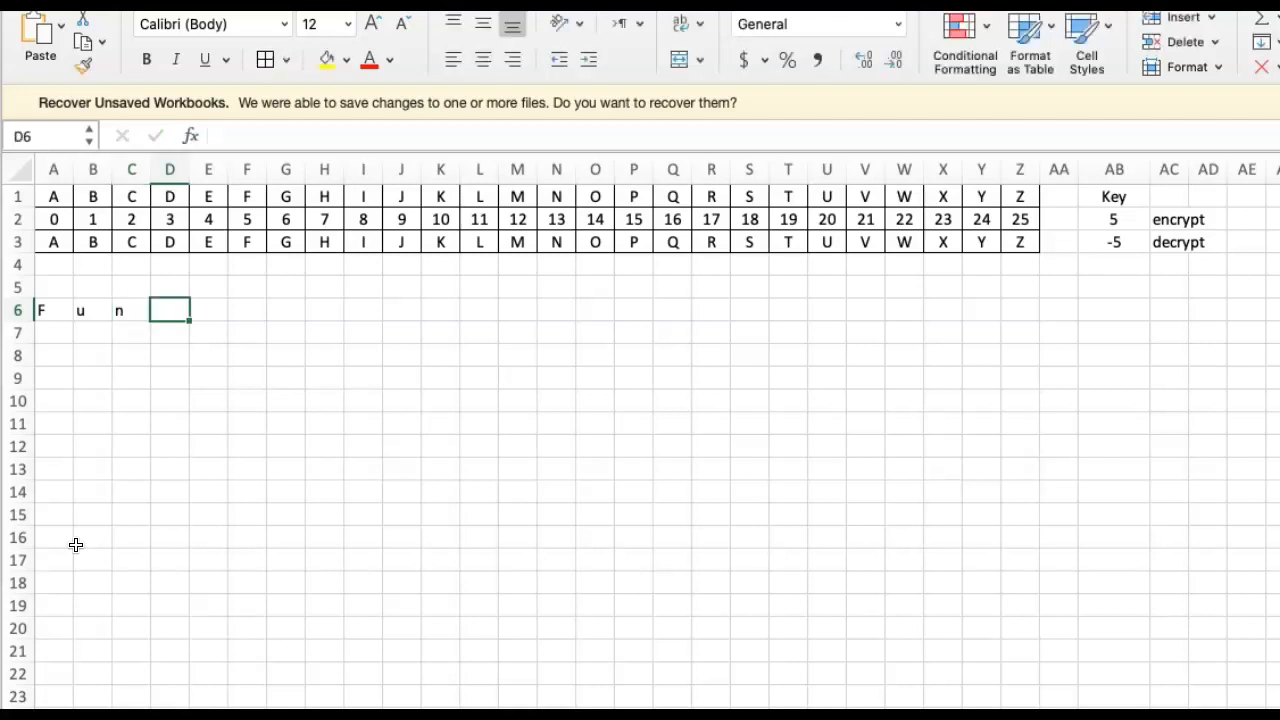
{"action": "key", "text": "Tab"}
{"action": "type", "text": "r"}
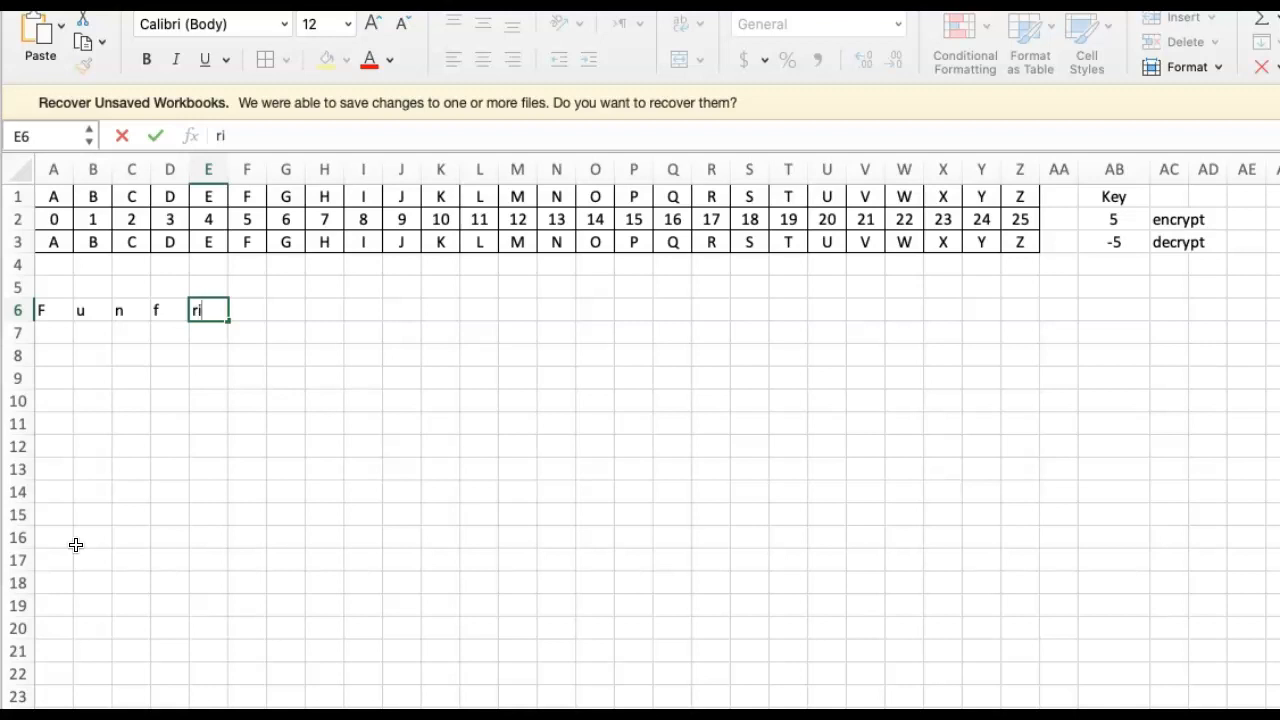
{"action": "key", "text": "Tab"}
{"action": "type", "text": "i"}
{"action": "key", "text": "Tab"}
{"action": "type", "text": "d"}
{"action": "key", "text": "Tab"}
{"action": "type", "text": "a"}
{"action": "key", "text": "Tab"}
{"action": "type", "text": "y"}
{"action": "key", "text": "Return"}
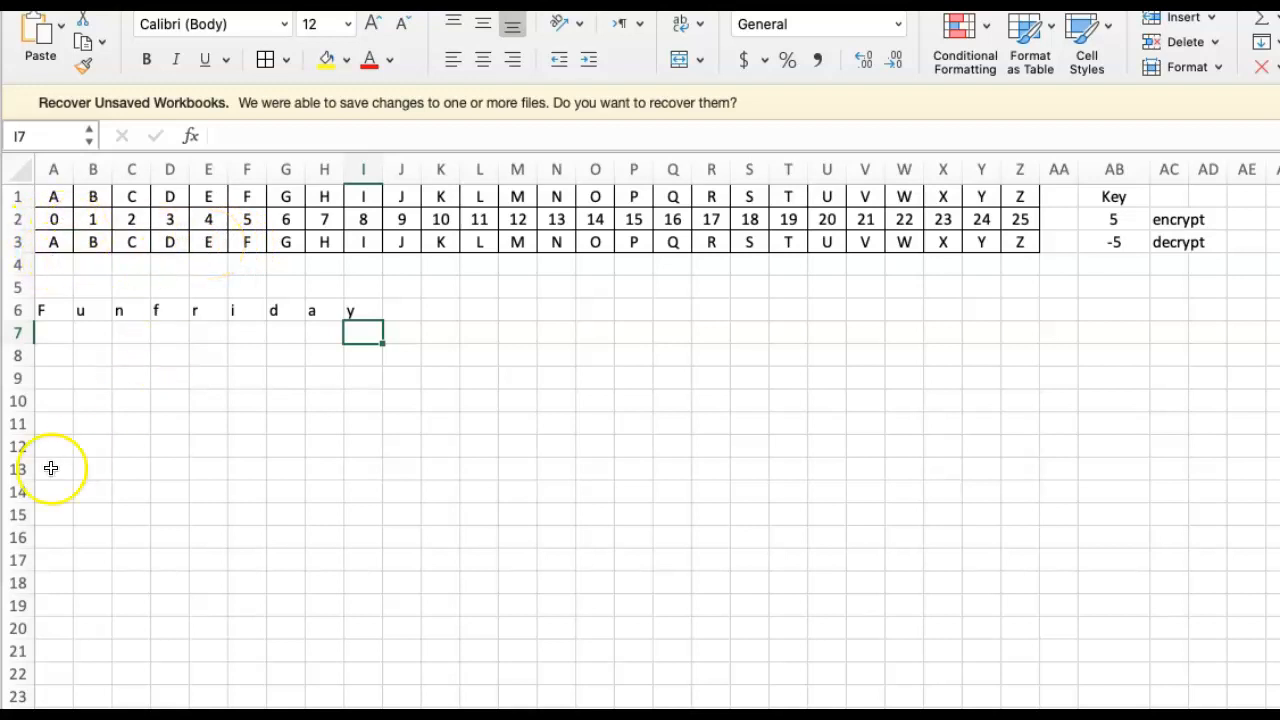
- Fill the message cells A6:I6 with yellow
{"action": "left_click", "coordinate": [250, 243]}
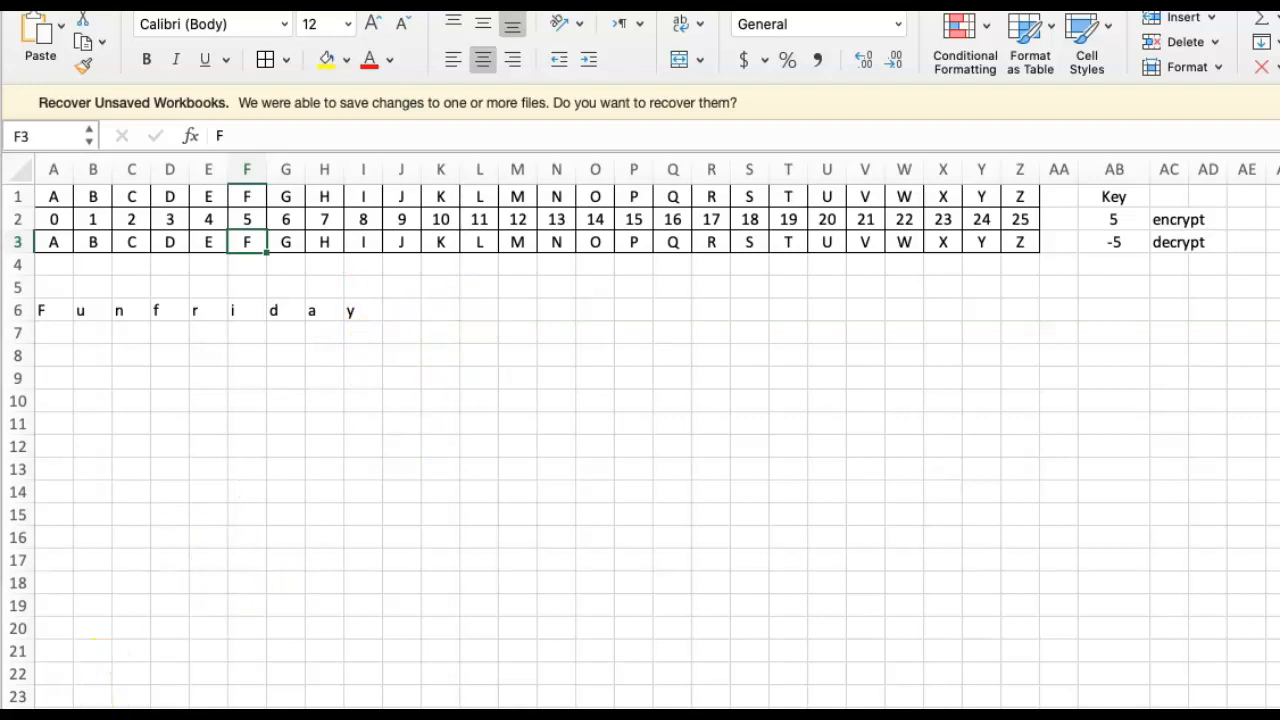
{"action": "left_click_drag", "start_coordinate": [41, 310], "coordinate": [350, 310]}
{"action": "left_click", "coordinate": [345, 59]}
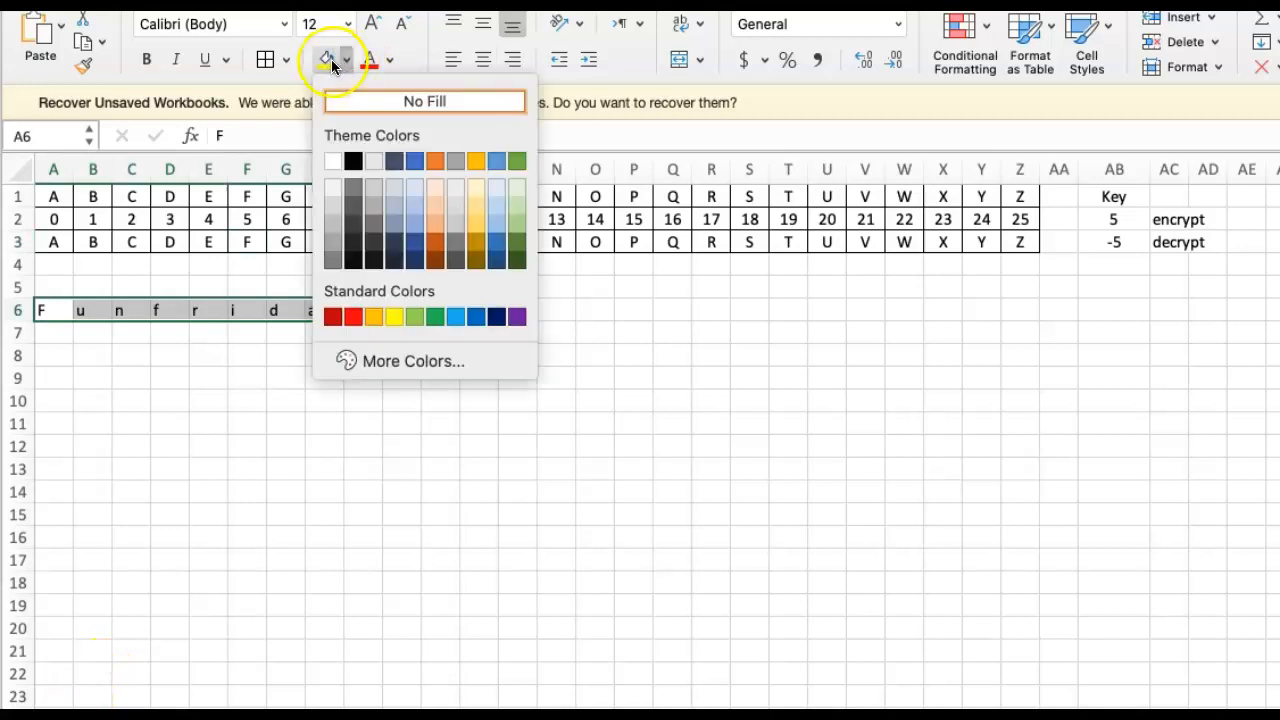
{"action": "left_click", "coordinate": [394, 316]}
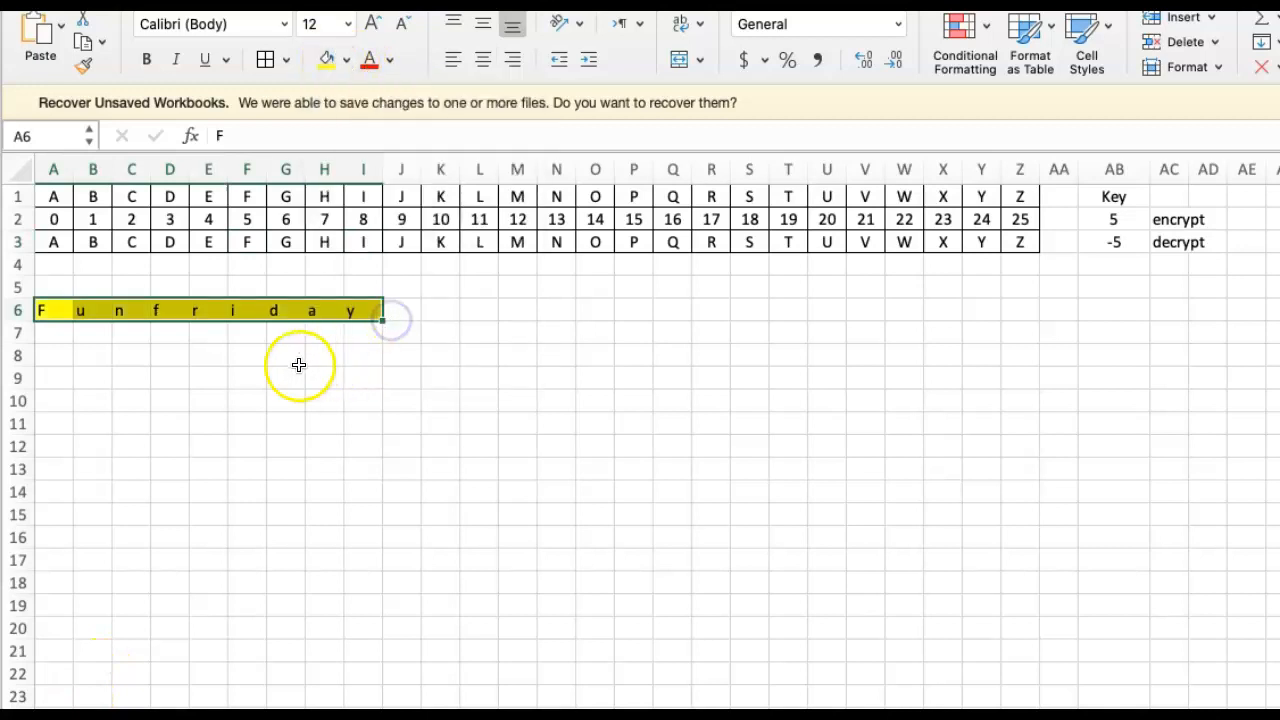
- Begin an HLOOKUP formula in cell A7 with A6 as the lookup value
{"action": "left_click", "coordinate": [61, 338]}
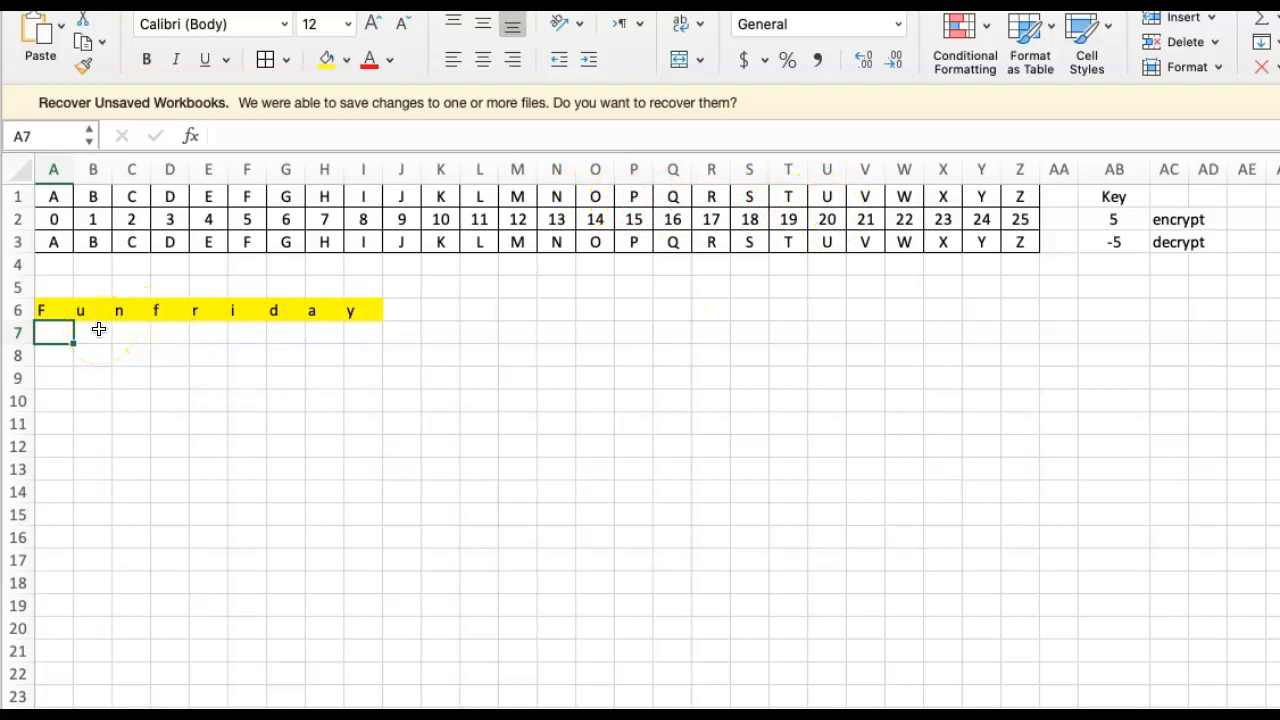
{"action": "type", "text": "="}
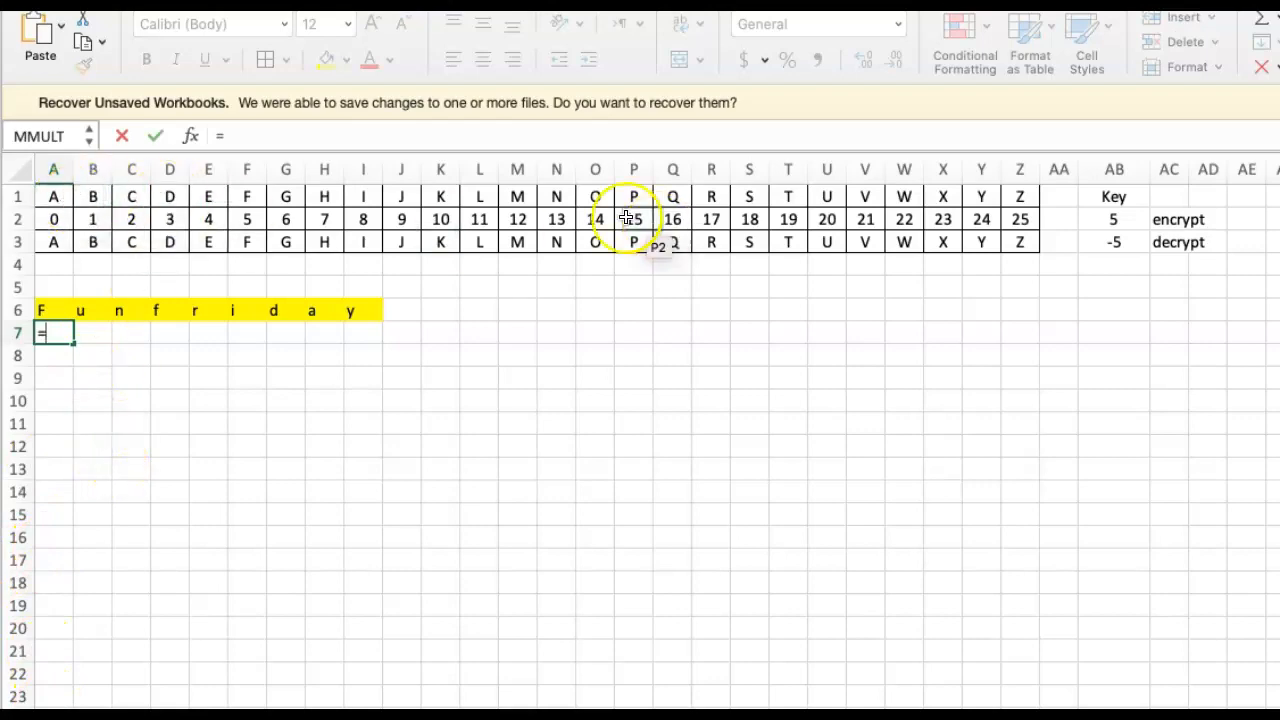
{"action": "left_click", "coordinate": [274, 136]}
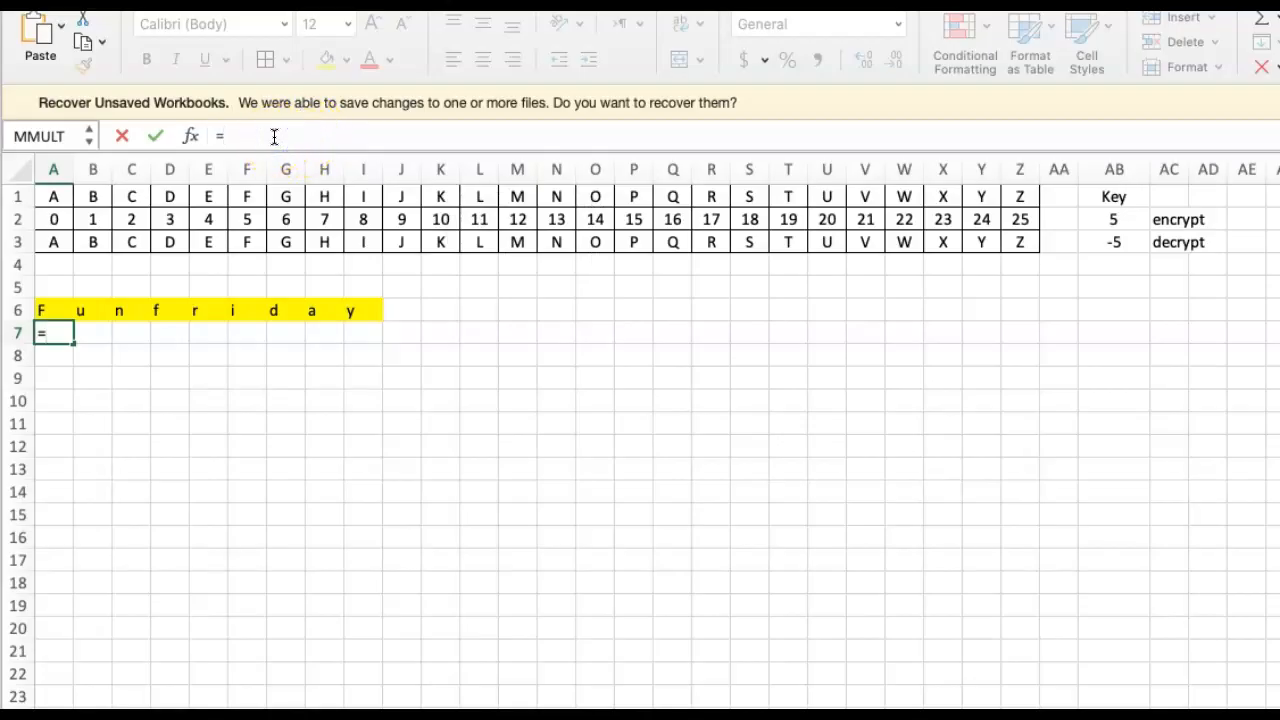
{"action": "type", "text": "HLO"}
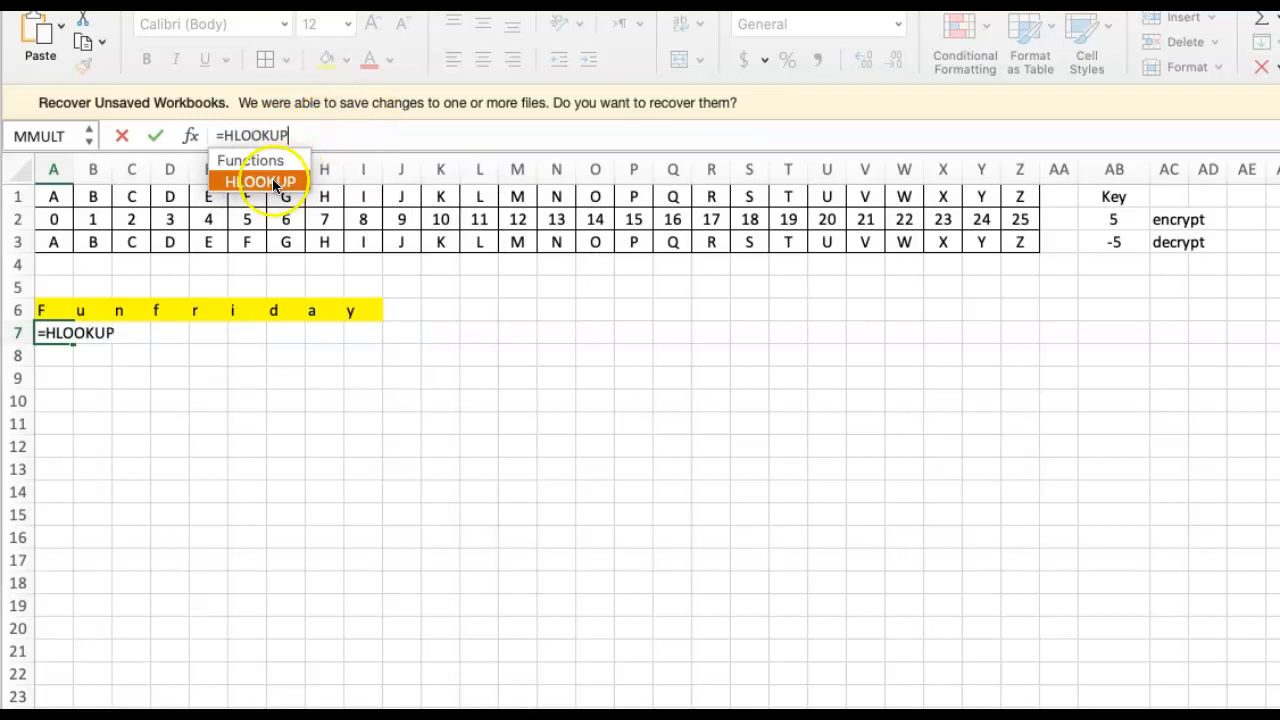
{"action": "type", "text": "OKUP"}
{"action": "double_click", "coordinate": [272, 184]}
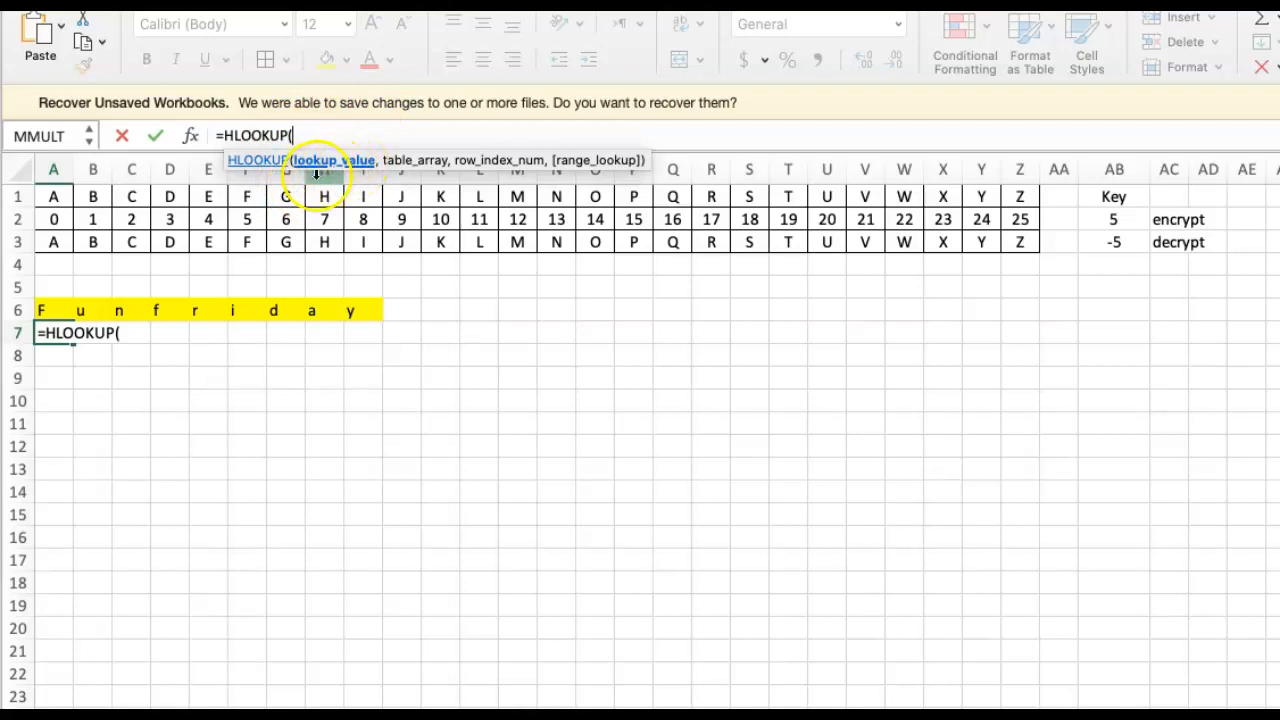
{"action": "left_click", "coordinate": [51, 309]}
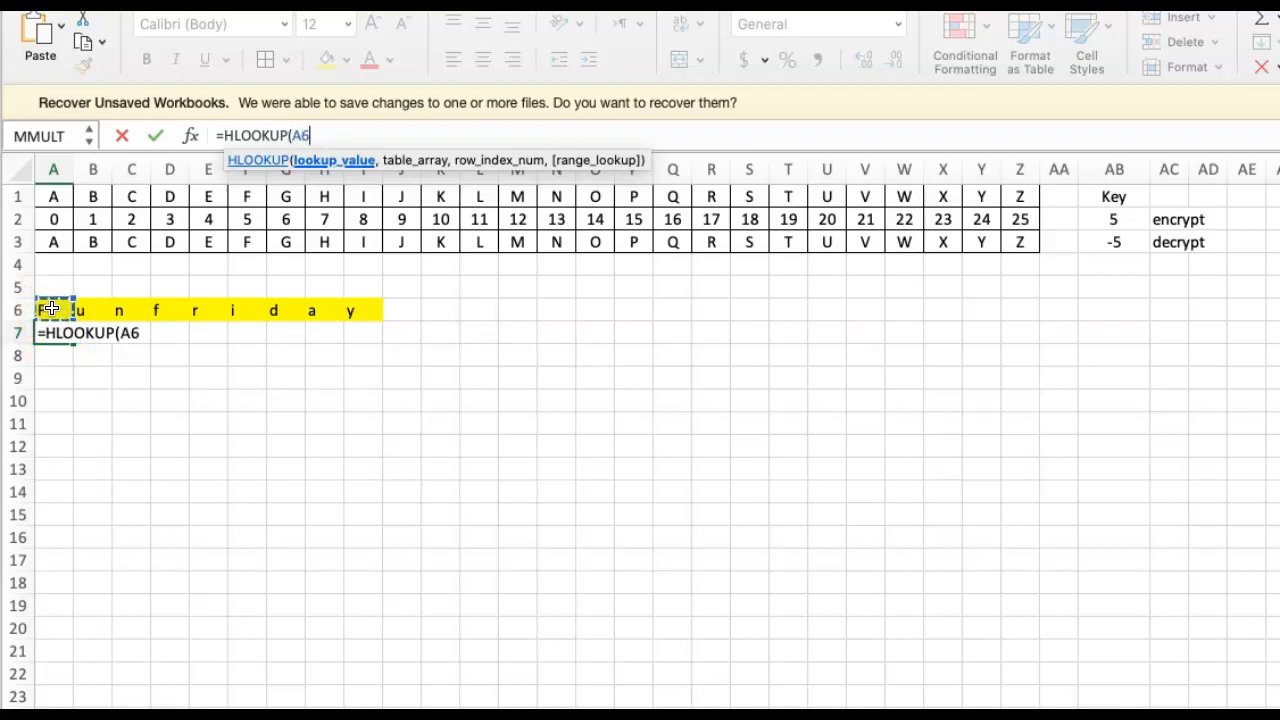
{"action": "type", "text": ","}
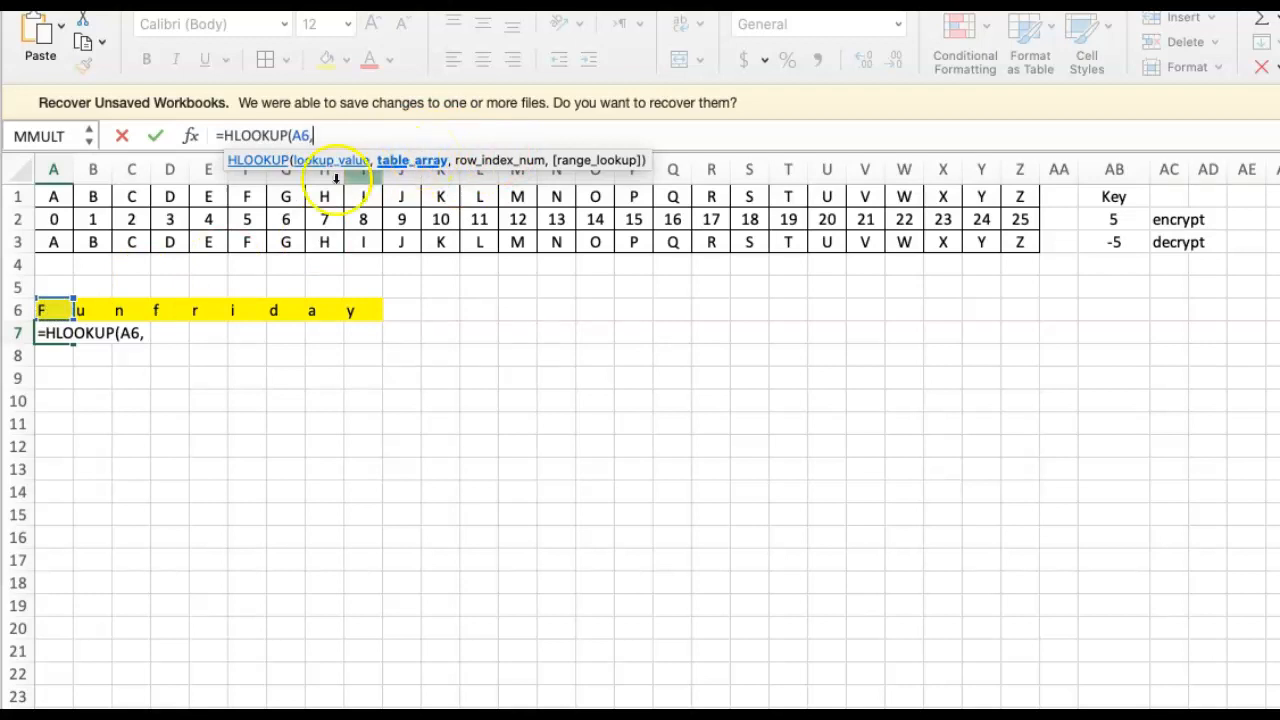
- Complete the HLOOKUP formula in A7 with table array $A1:$Z2, row index 2 and range lookup False
{"action": "left_click", "coordinate": [62, 200]}
{"action": "left_click_drag", "start_coordinate": [73, 211], "coordinate": [1040, 223]}
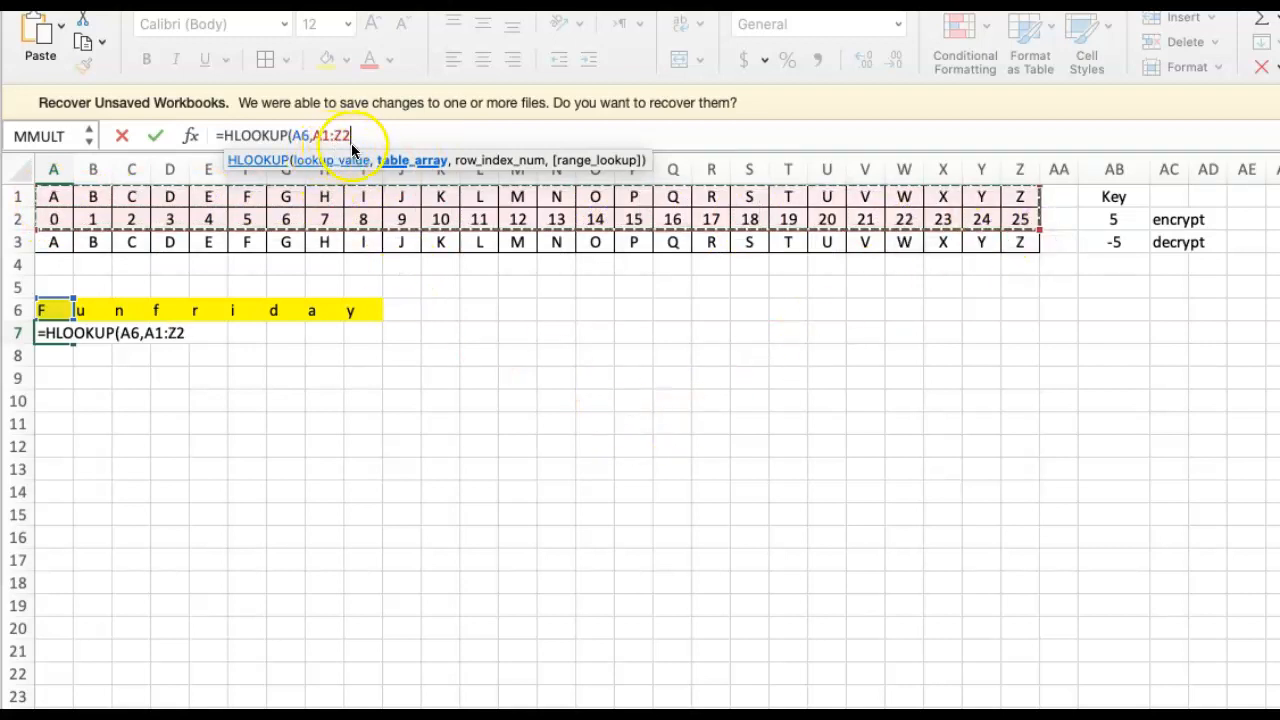
{"action": "left_click", "coordinate": [314, 135]}
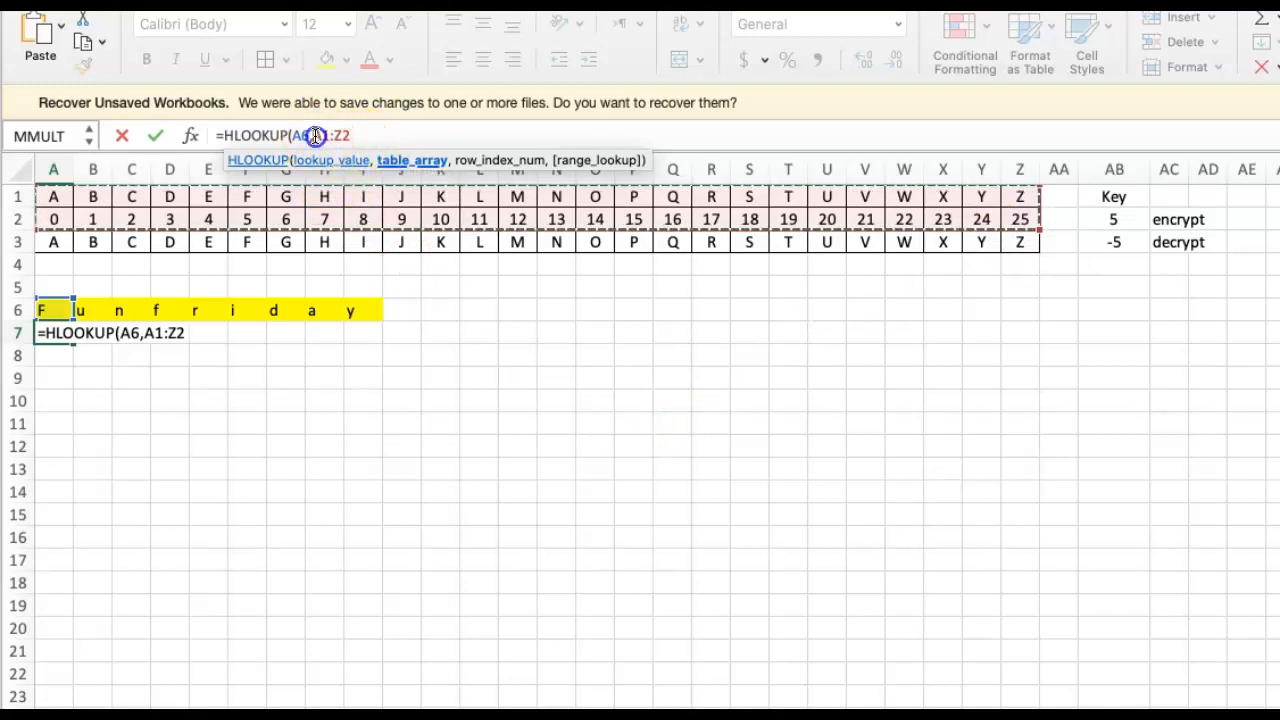
{"action": "type", "text": "$"}
{"action": "left_click", "coordinate": [343, 137]}
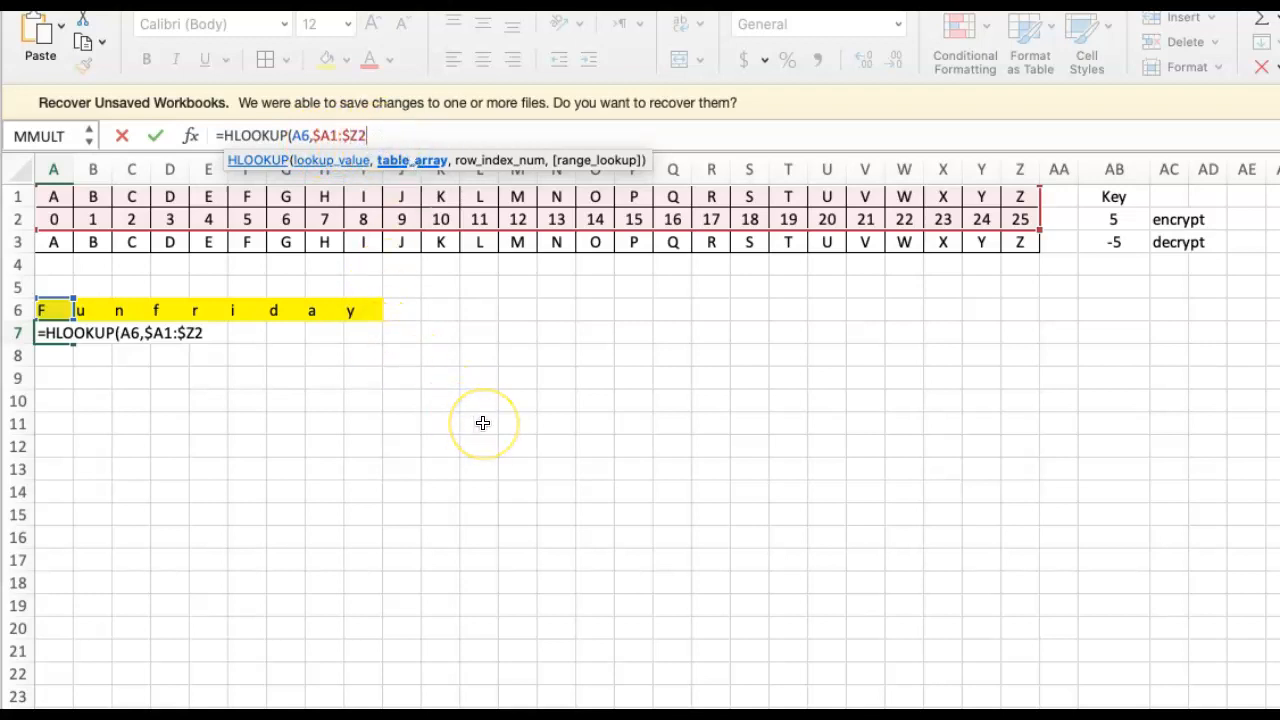
{"action": "type", "text": ",2"}
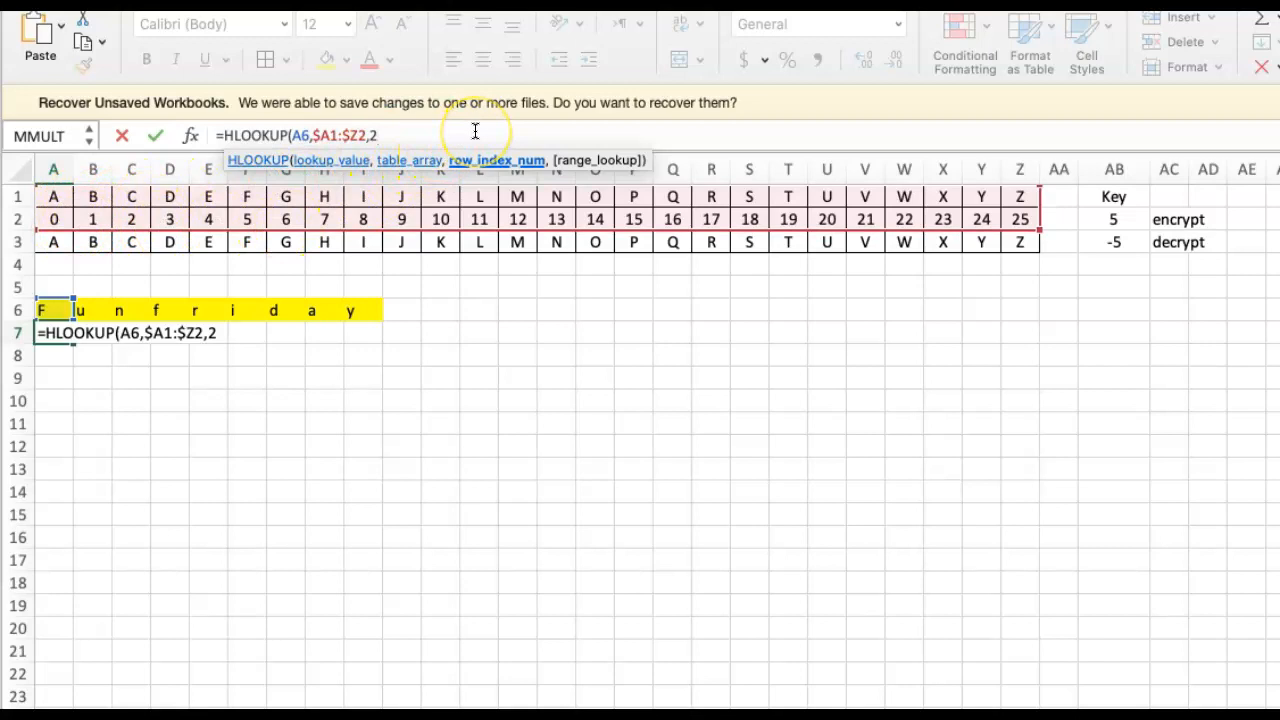
{"action": "type", "text": ",Fals"}
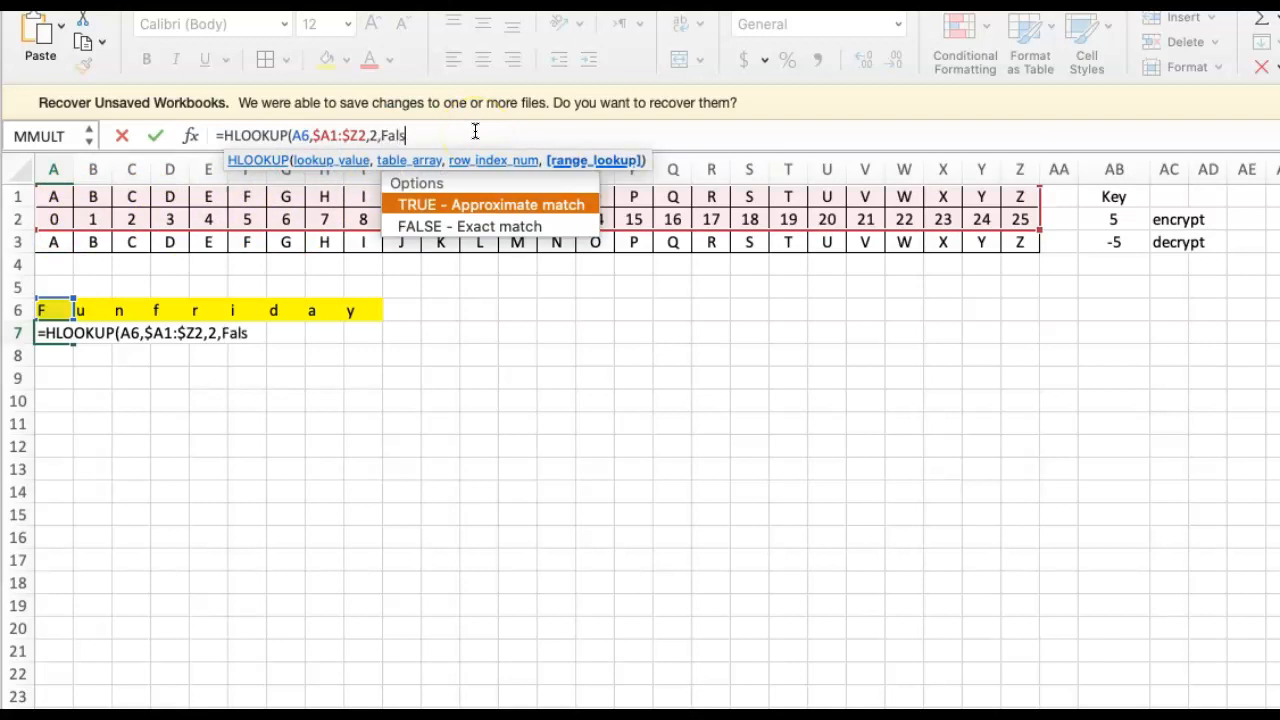
{"action": "type", "text": "e)"}
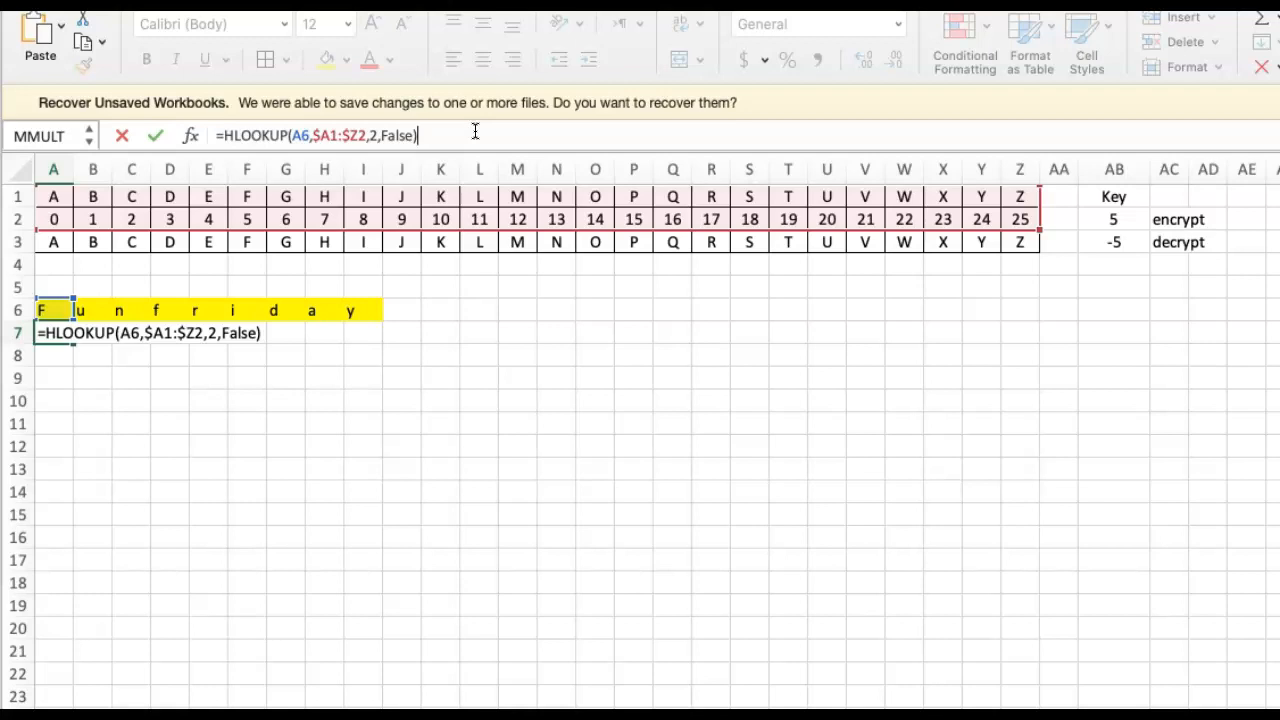
{"action": "key", "text": "Return"}
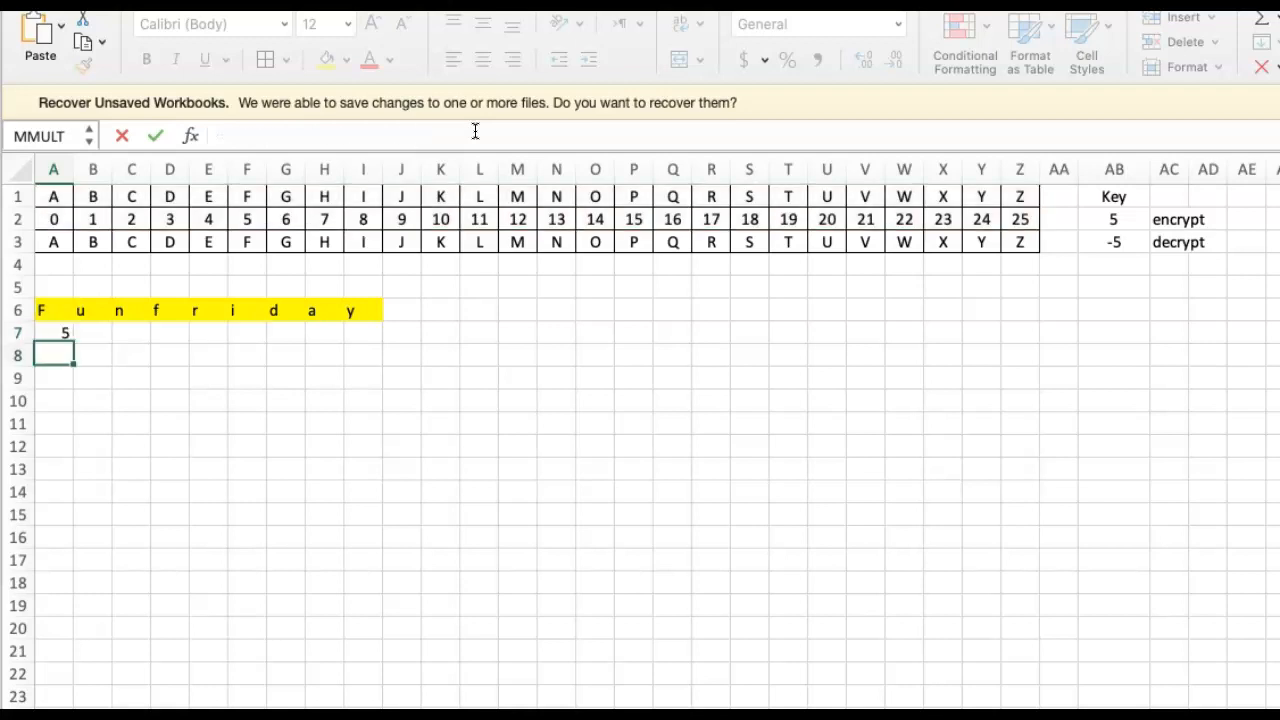
- Fill the A7 lookup formula across to I7 and check the copied formula in B7
{"action": "left_click", "coordinate": [47, 332]}
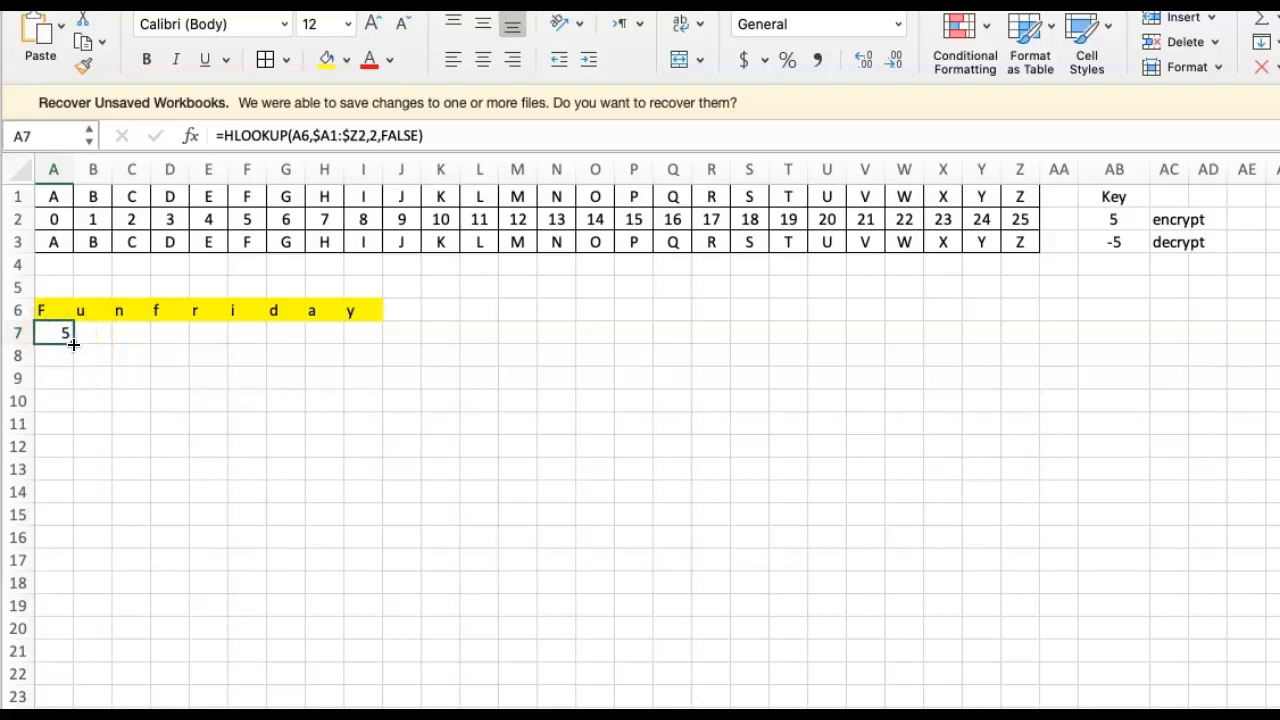
{"action": "left_click_drag", "start_coordinate": [76, 345], "coordinate": [378, 340]}
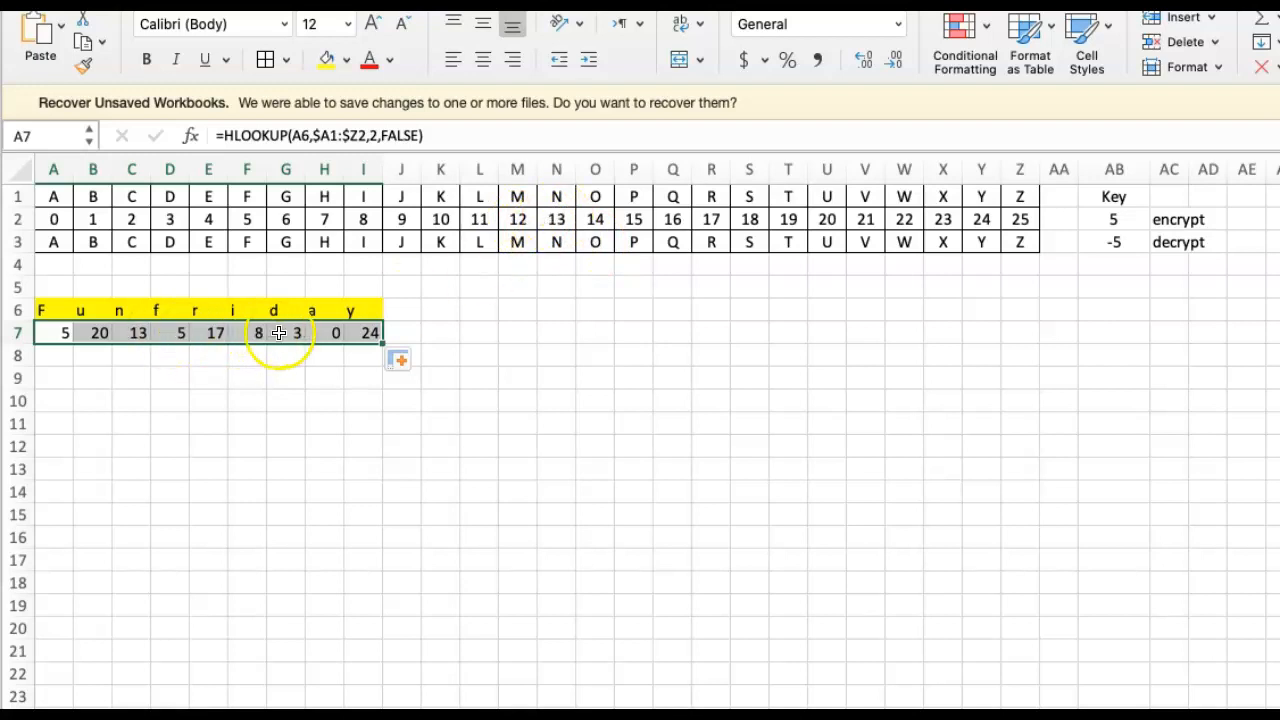
{"action": "left_click", "coordinate": [100, 334]}
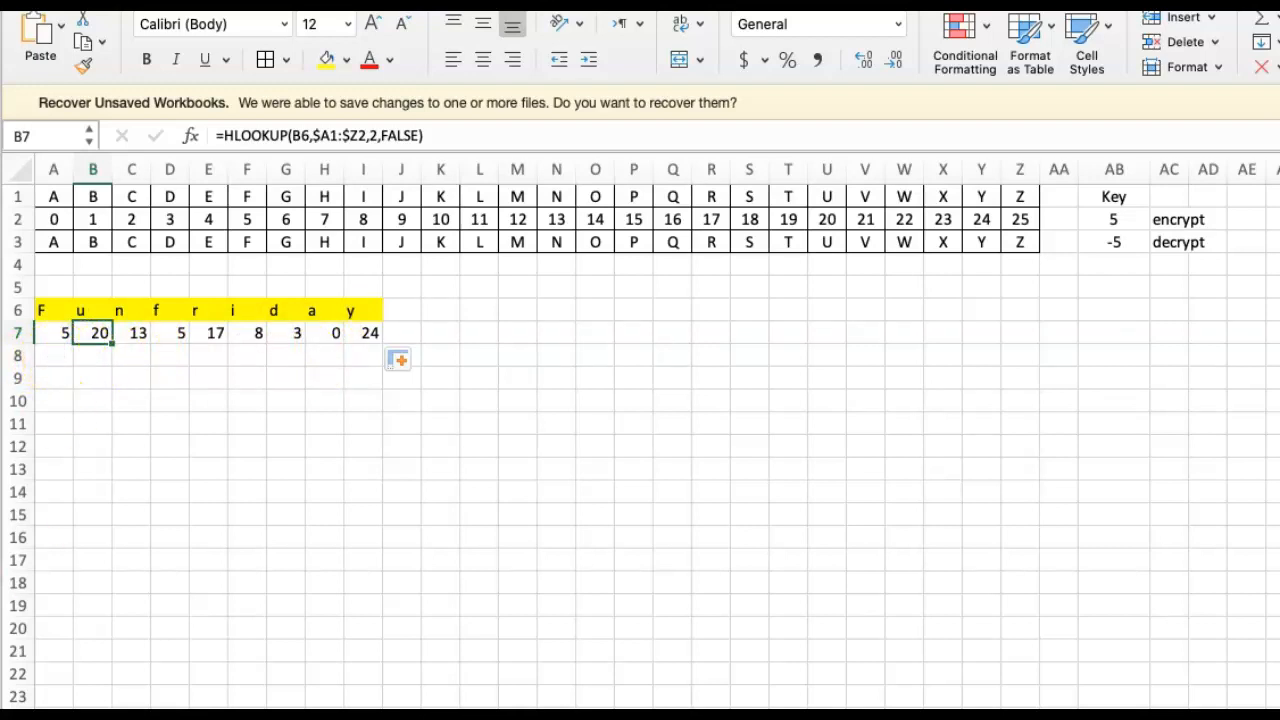
- Enter the formula =A7+$AB$2 in A8 and fill it across to I8
{"action": "left_click", "coordinate": [51, 360]}
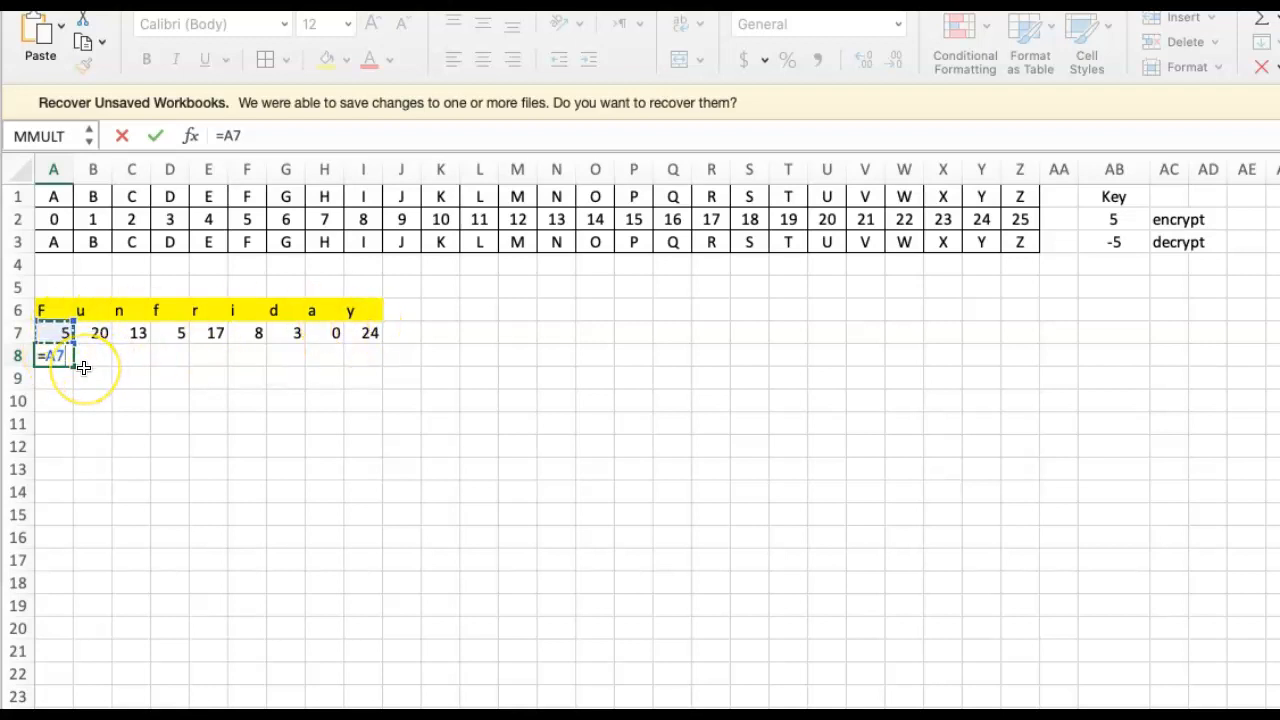
{"action": "left_click", "coordinate": [1107, 219]}
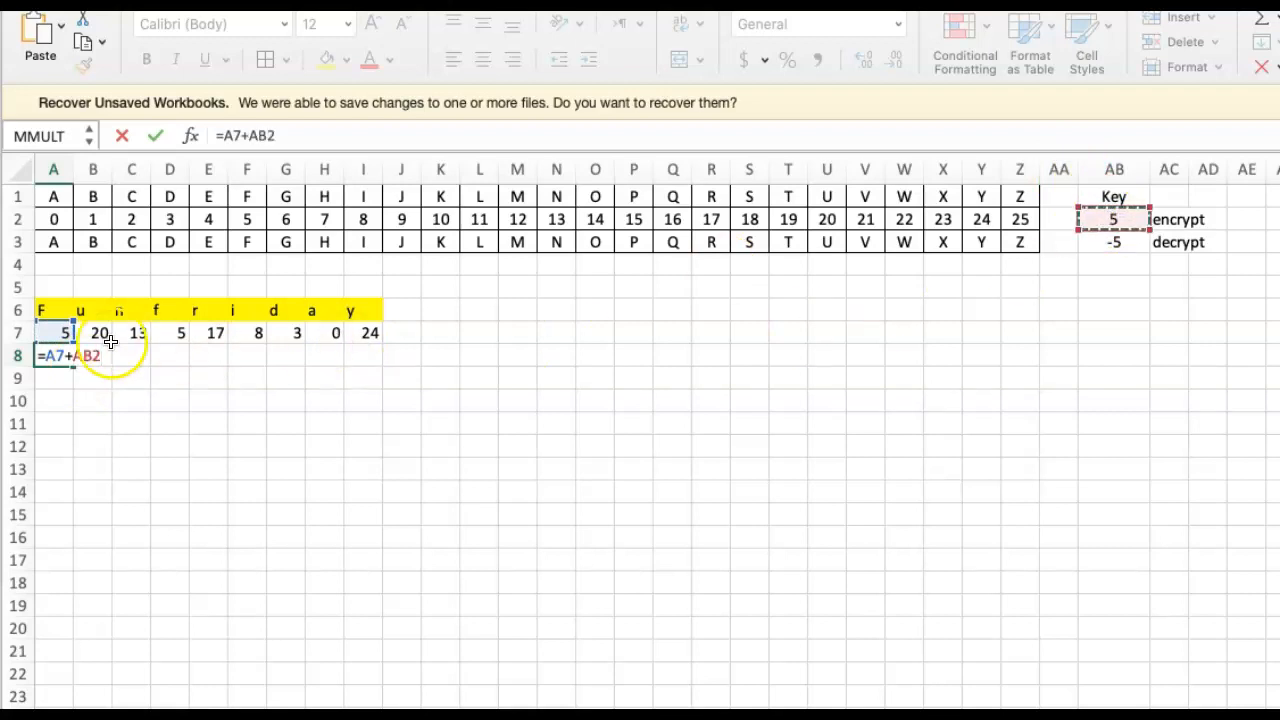
{"action": "left_click", "coordinate": [73, 360]}
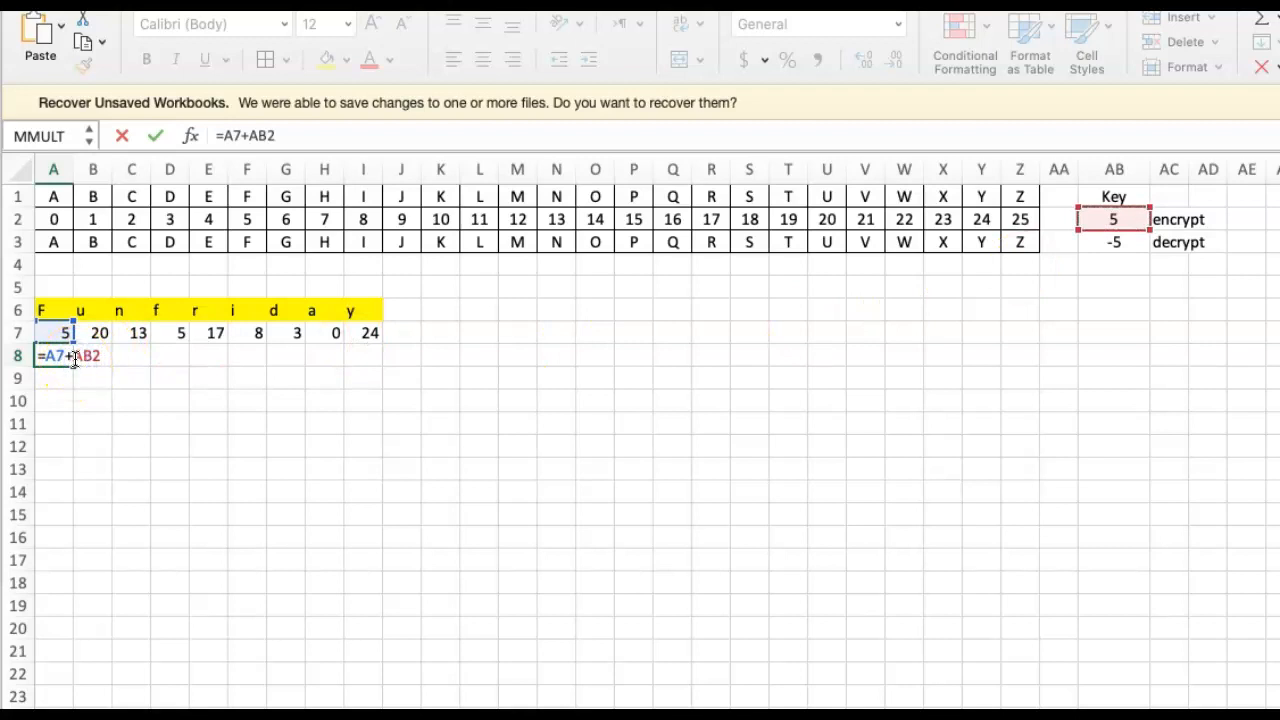
{"action": "left_click", "coordinate": [101, 359]}
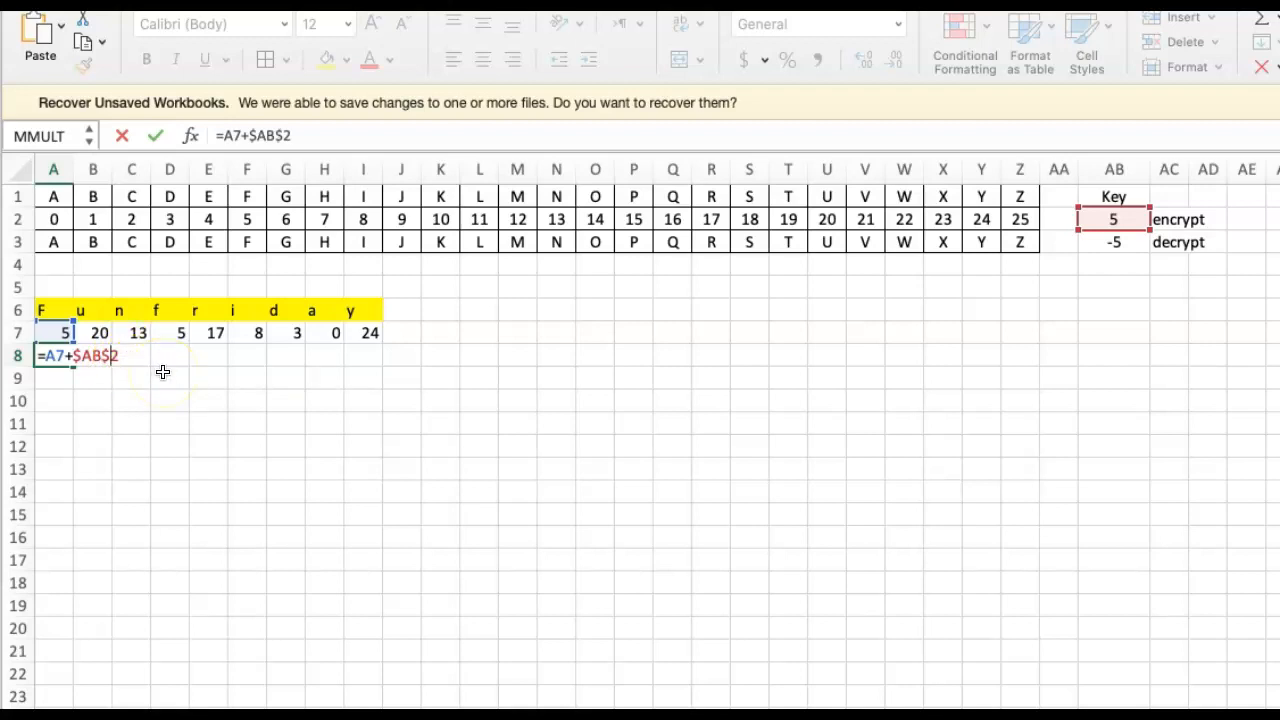
{"action": "key", "text": "Return"}
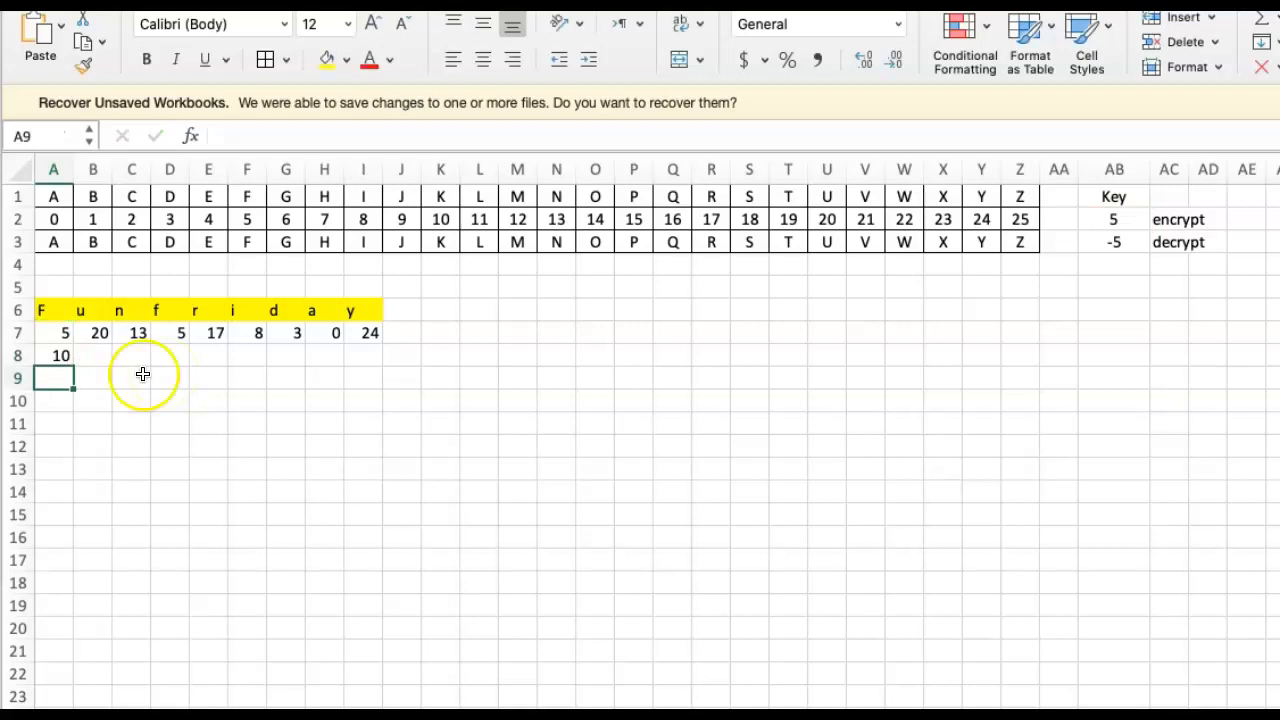
{"action": "left_click", "coordinate": [51, 352]}
{"action": "left_click_drag", "start_coordinate": [73, 367], "coordinate": [383, 366]}
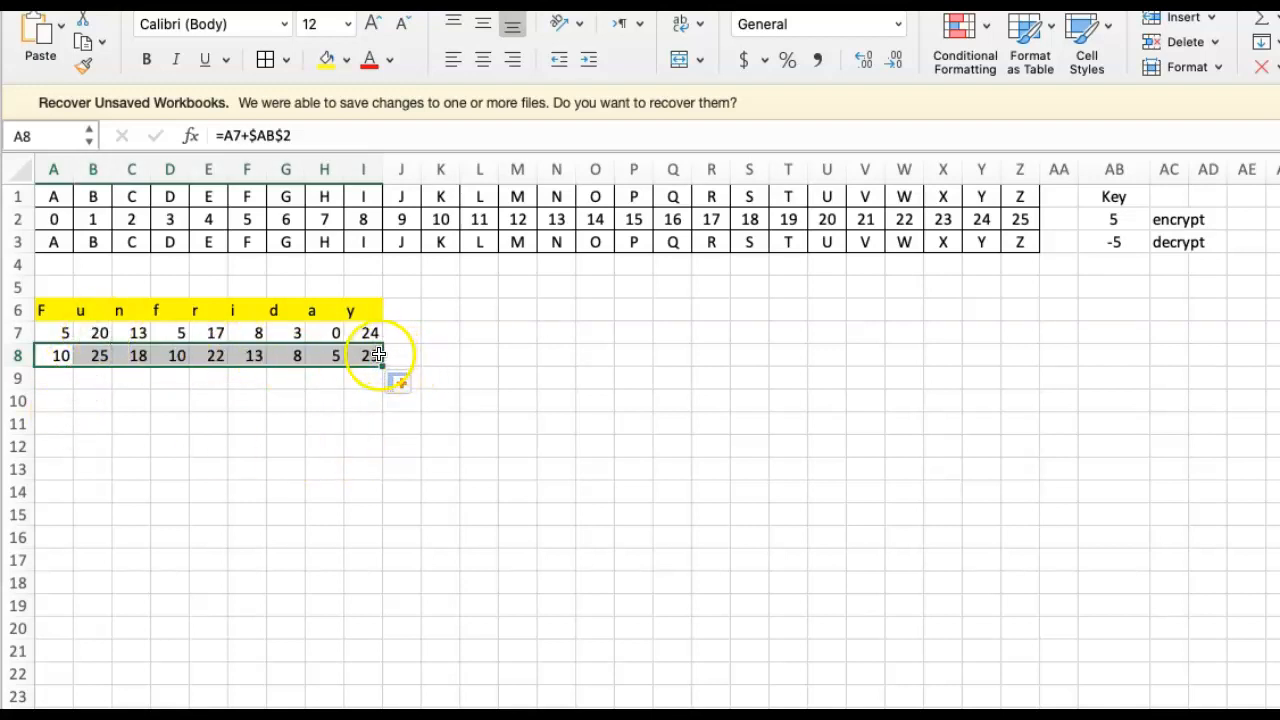
- Try 6 as the encryption key in AB2 and set the key back to 5
{"action": "left_click", "coordinate": [1113, 219]}
{"action": "type", "text": "6"}
{"action": "key", "text": "Return"}
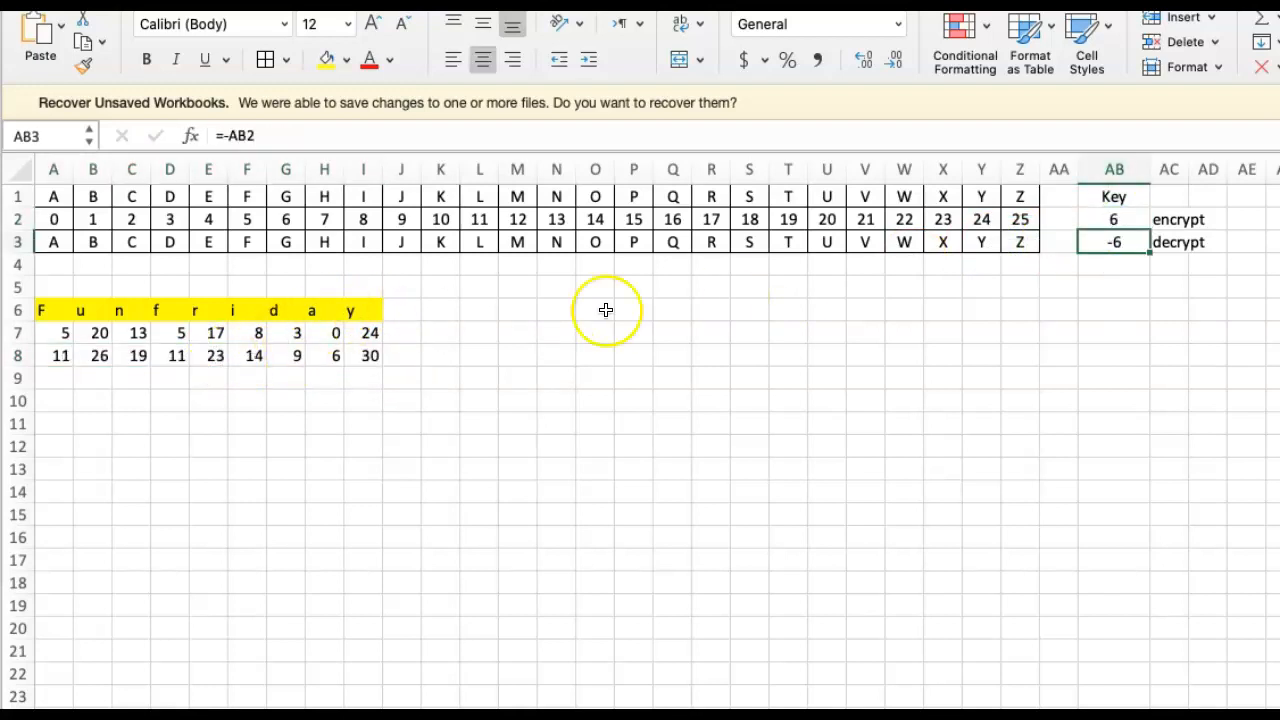
{"action": "left_click", "coordinate": [1115, 217]}
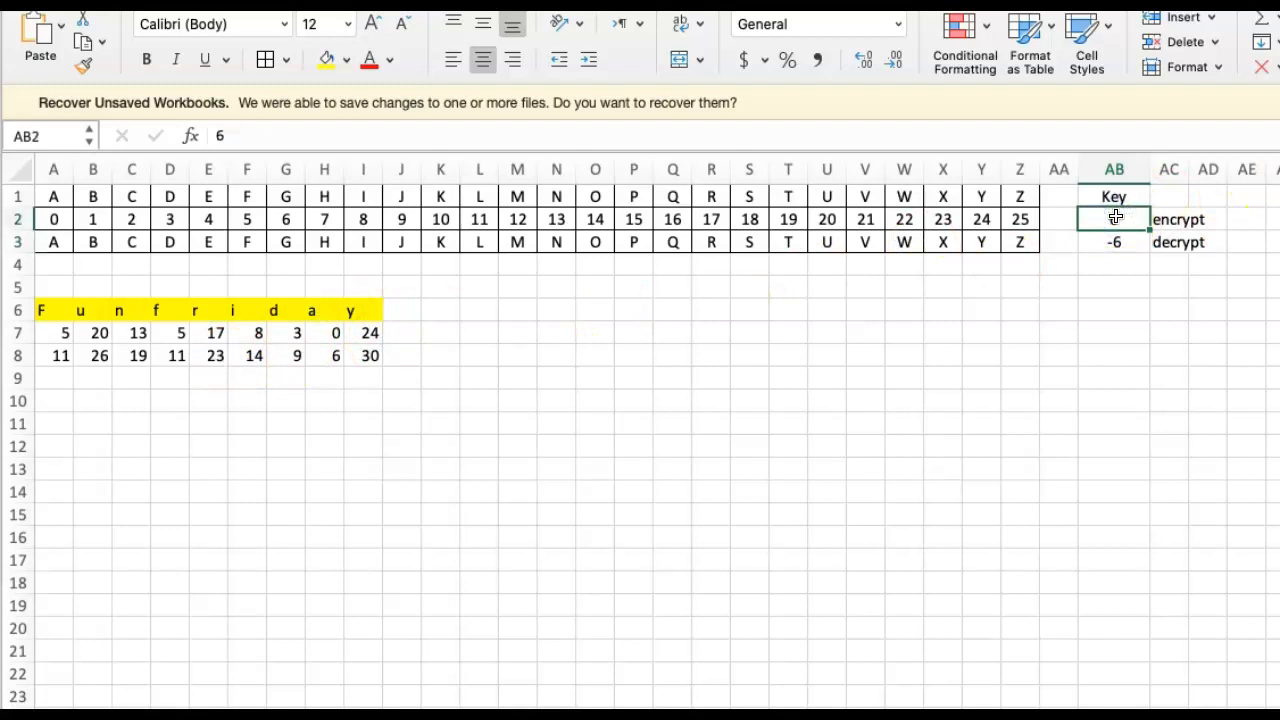
{"action": "key", "text": "Return"}
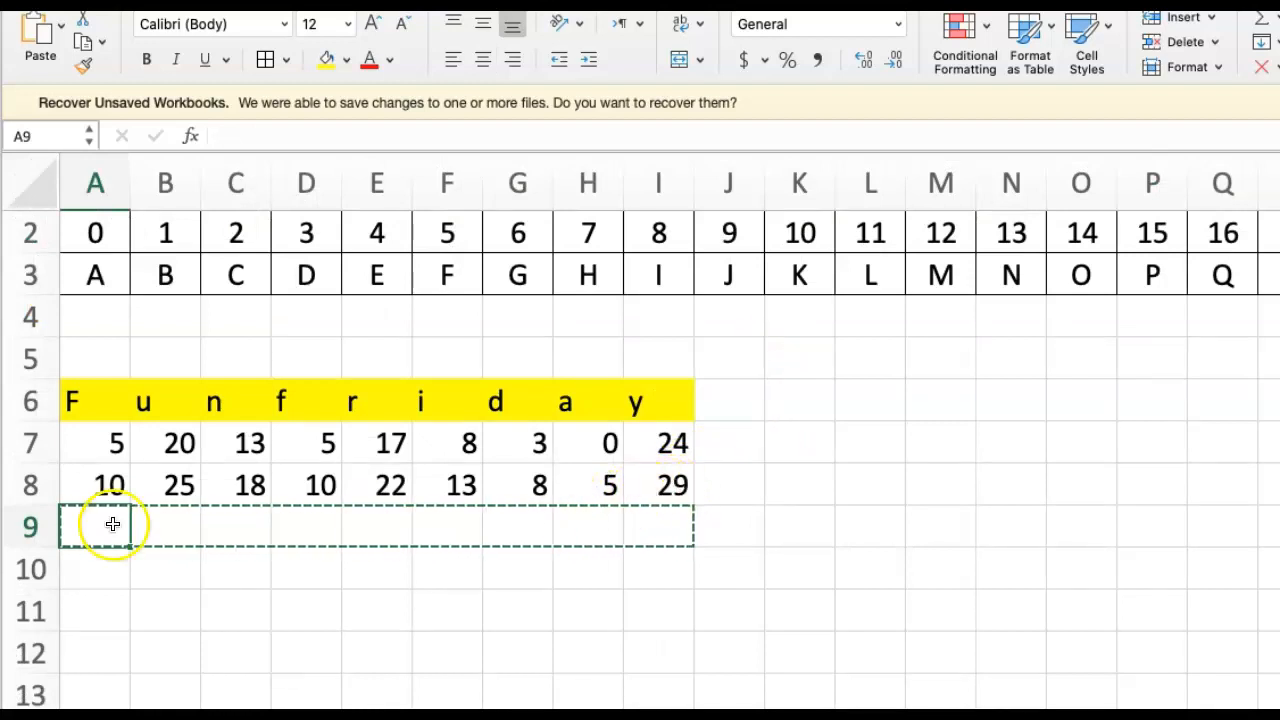
- Enter the formula =MOD(A8,26) in A9 and fill it across to I9
{"action": "type", "text": "="}
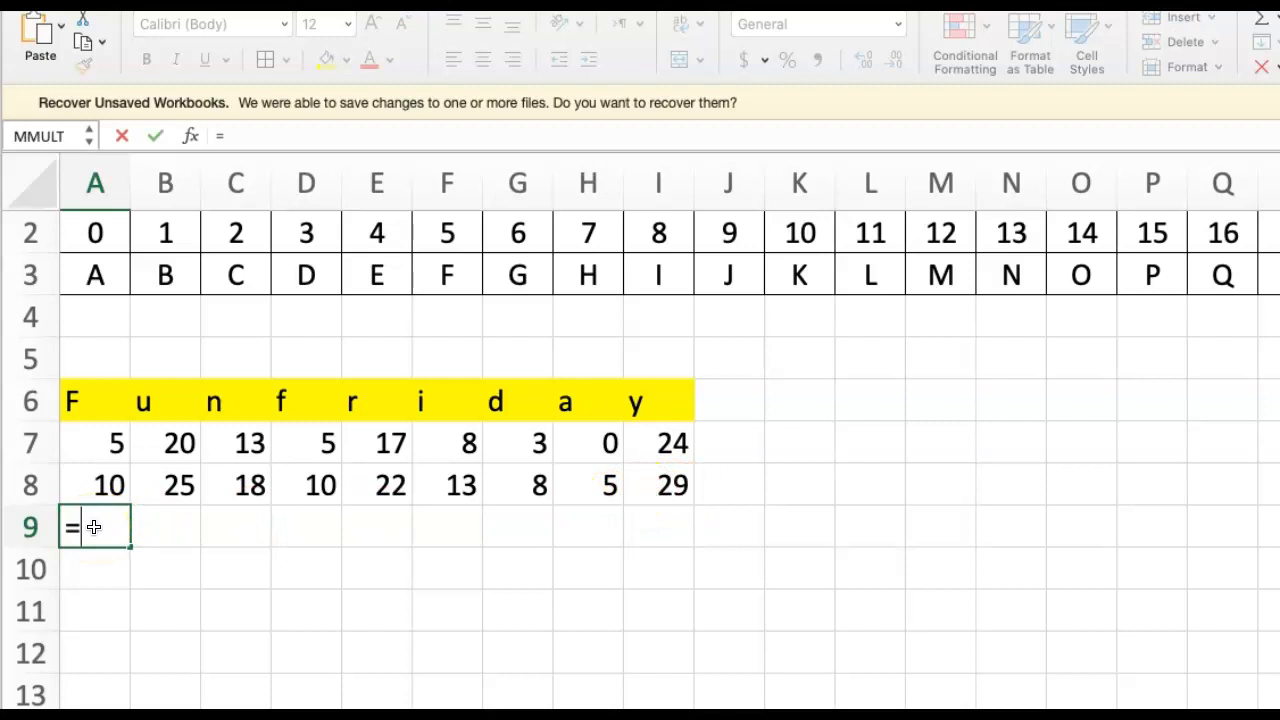
{"action": "type", "text": "mod"}
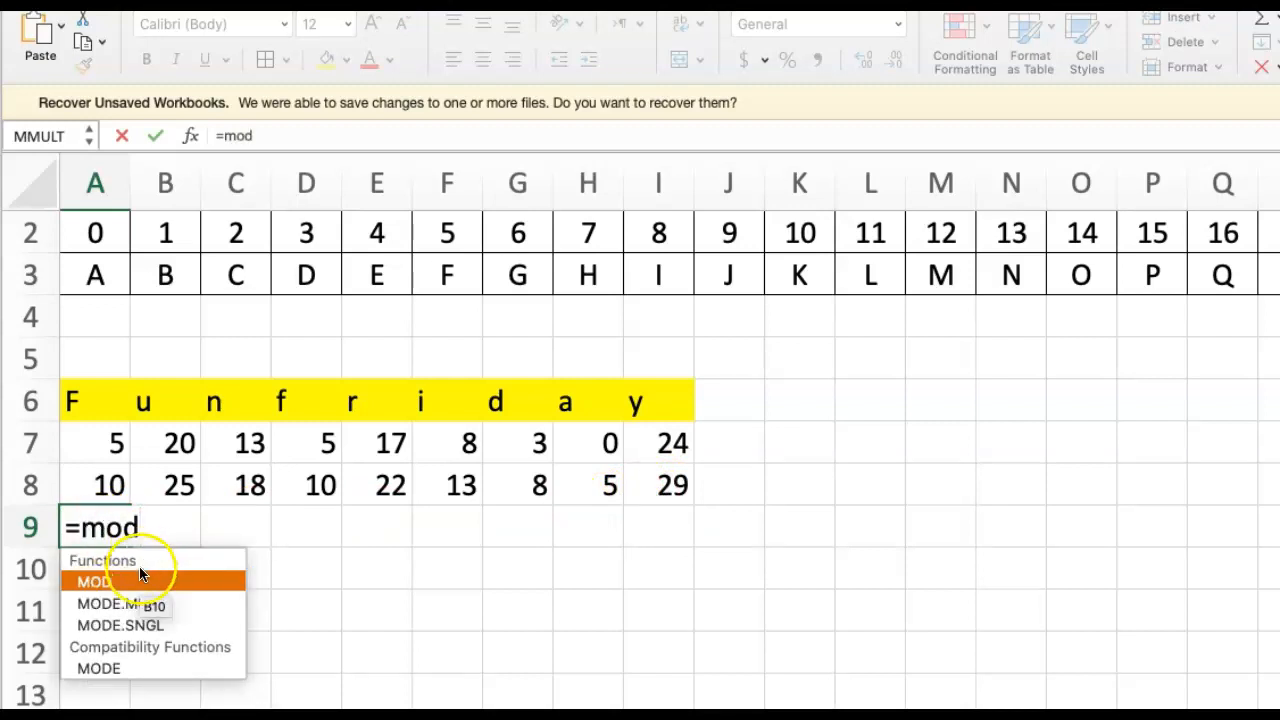
{"action": "double_click", "coordinate": [107, 583]}
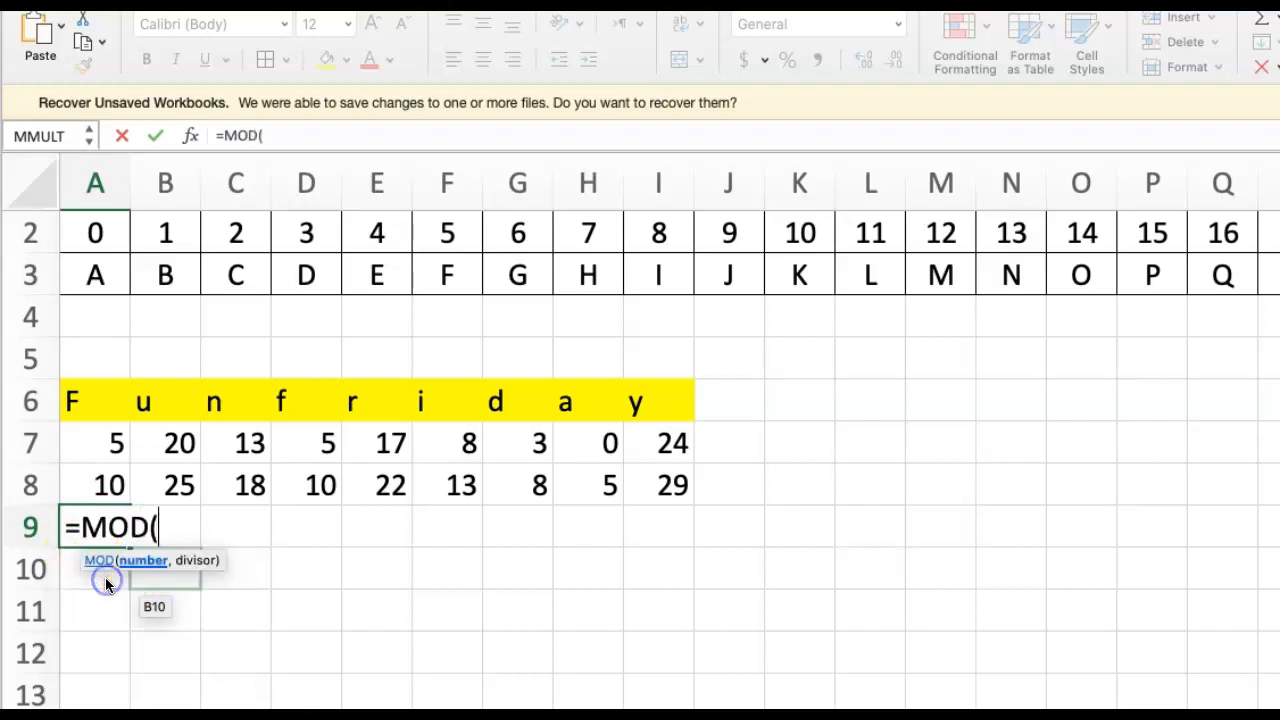
{"action": "left_click", "coordinate": [114, 485]}
{"action": "type", "text": ",26"}
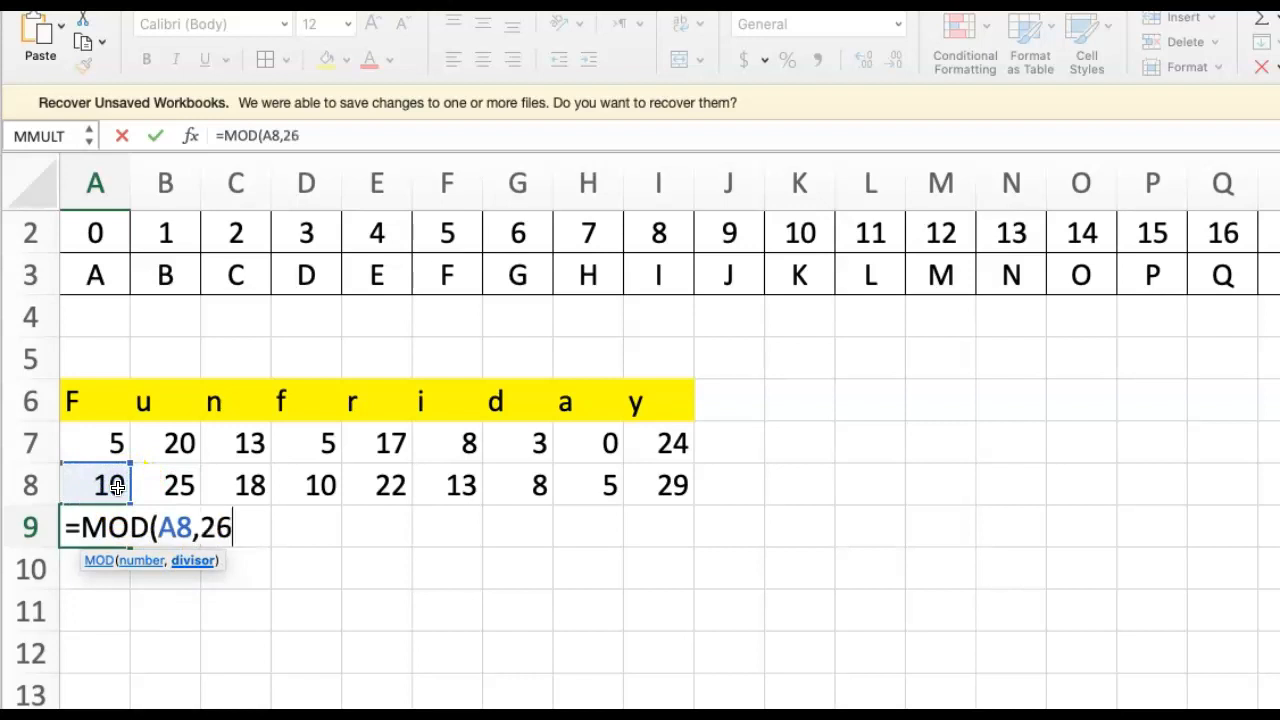
{"action": "type", "text": ")"}
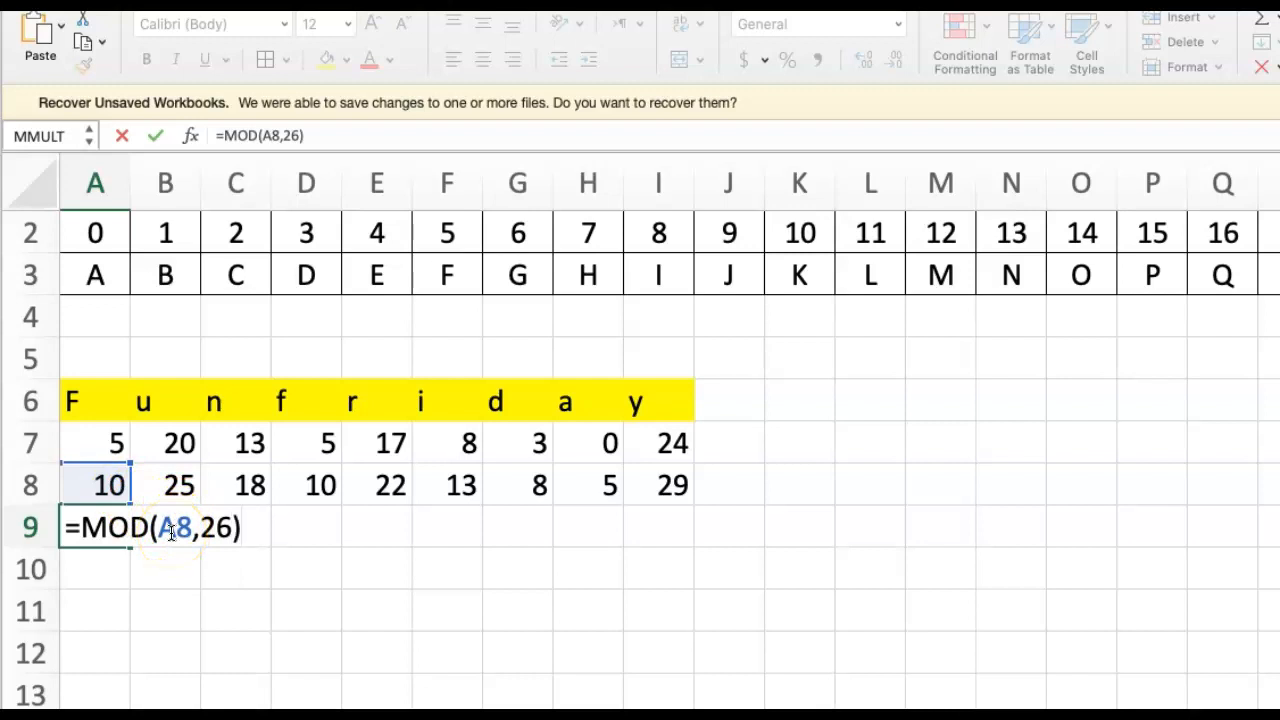
{"action": "key", "text": "Return"}
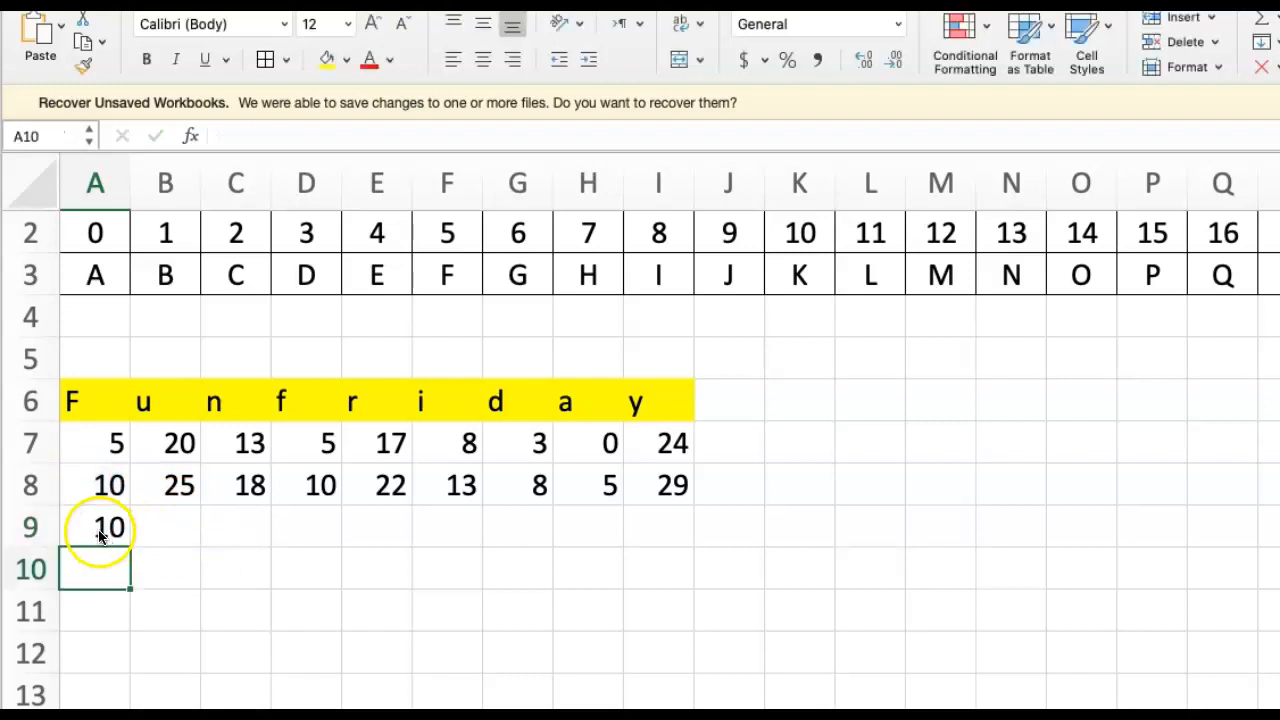
{"action": "left_click", "coordinate": [100, 527]}
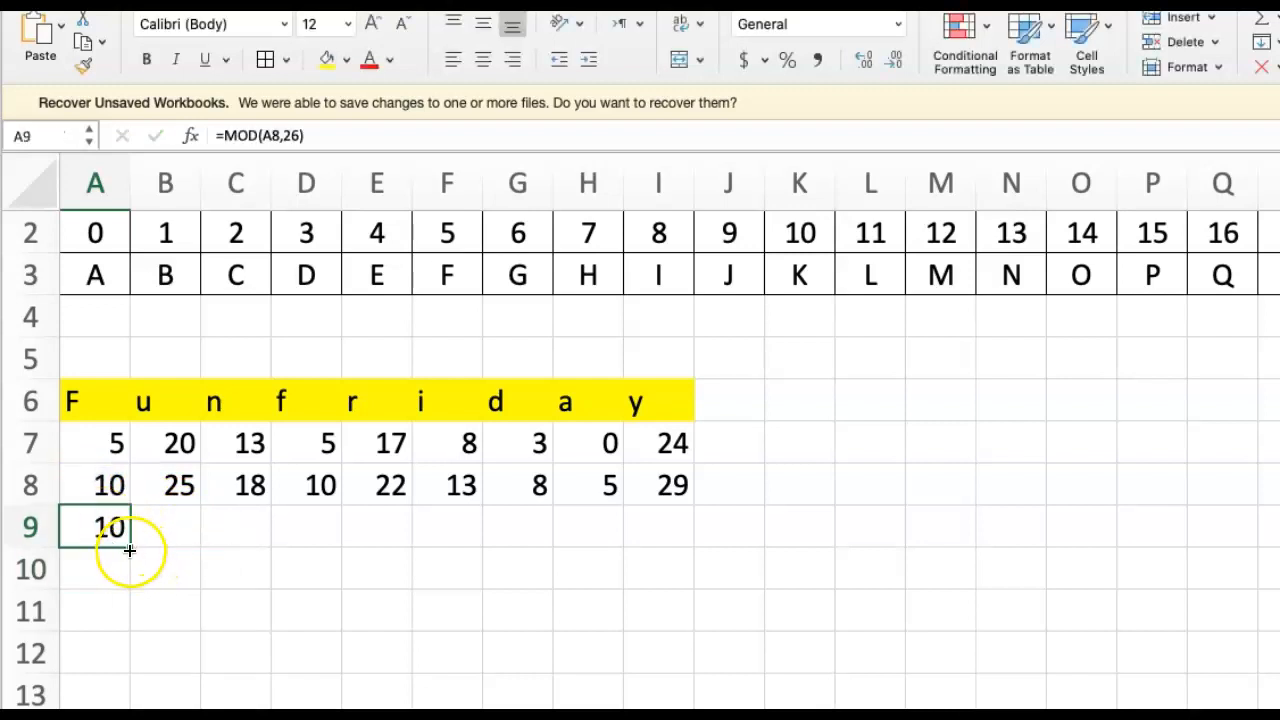
{"action": "left_click_drag", "start_coordinate": [130, 549], "coordinate": [686, 534]}
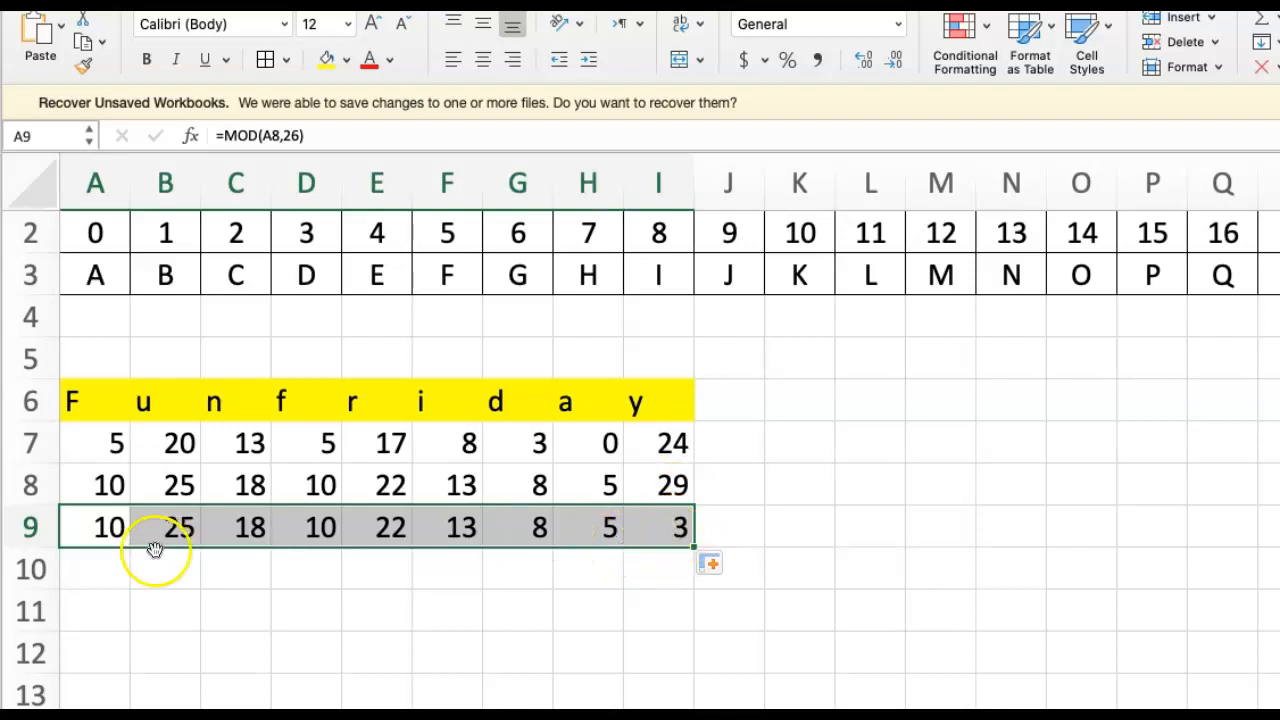
- Begin an HLOOKUP formula in cell A10 with A9 as the lookup value
{"action": "left_click", "coordinate": [86, 576]}
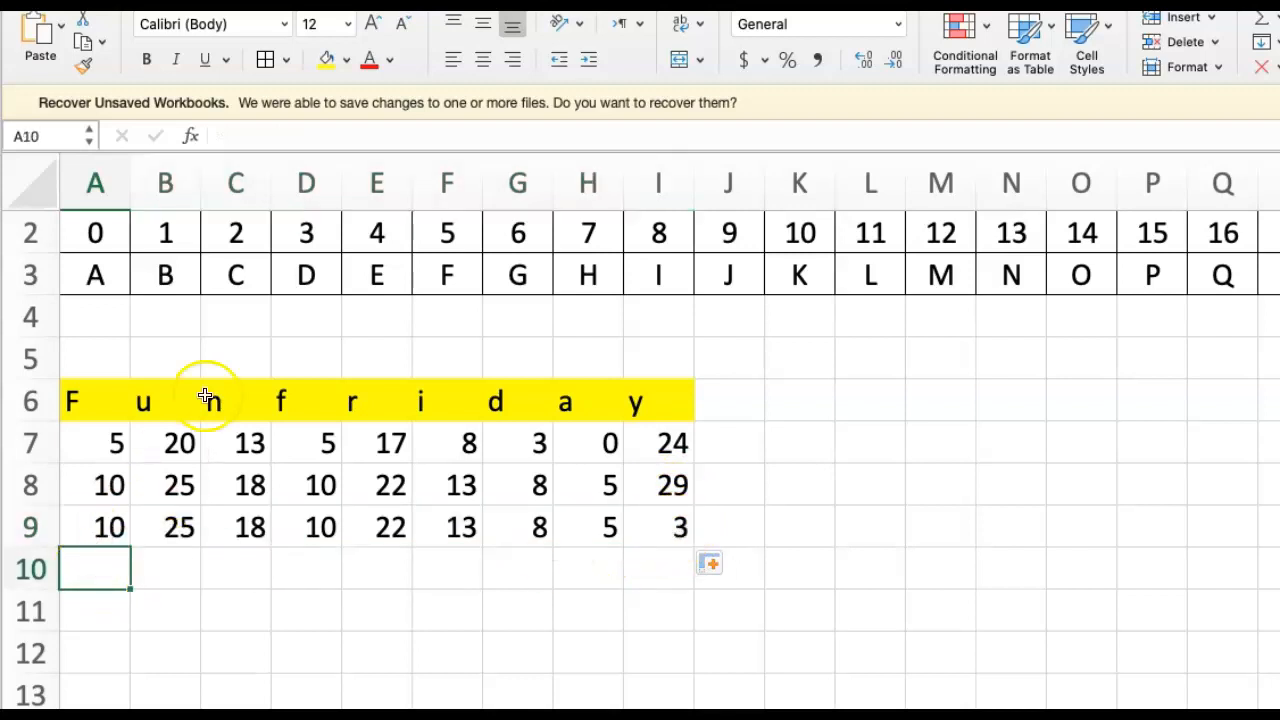
{"action": "scroll", "coordinate": [200, 300], "scroll_direction": "up", "scroll_amount": 1}
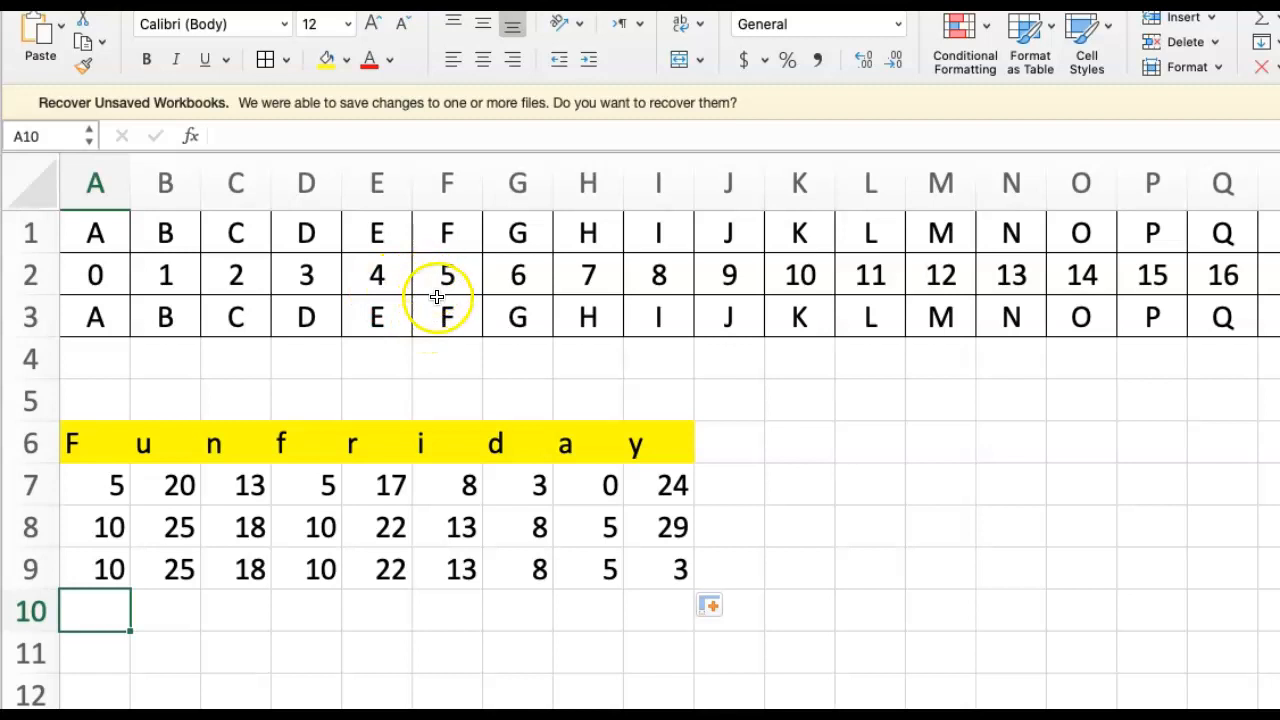
{"action": "left_click", "coordinate": [99, 615]}
{"action": "type", "text": "="}
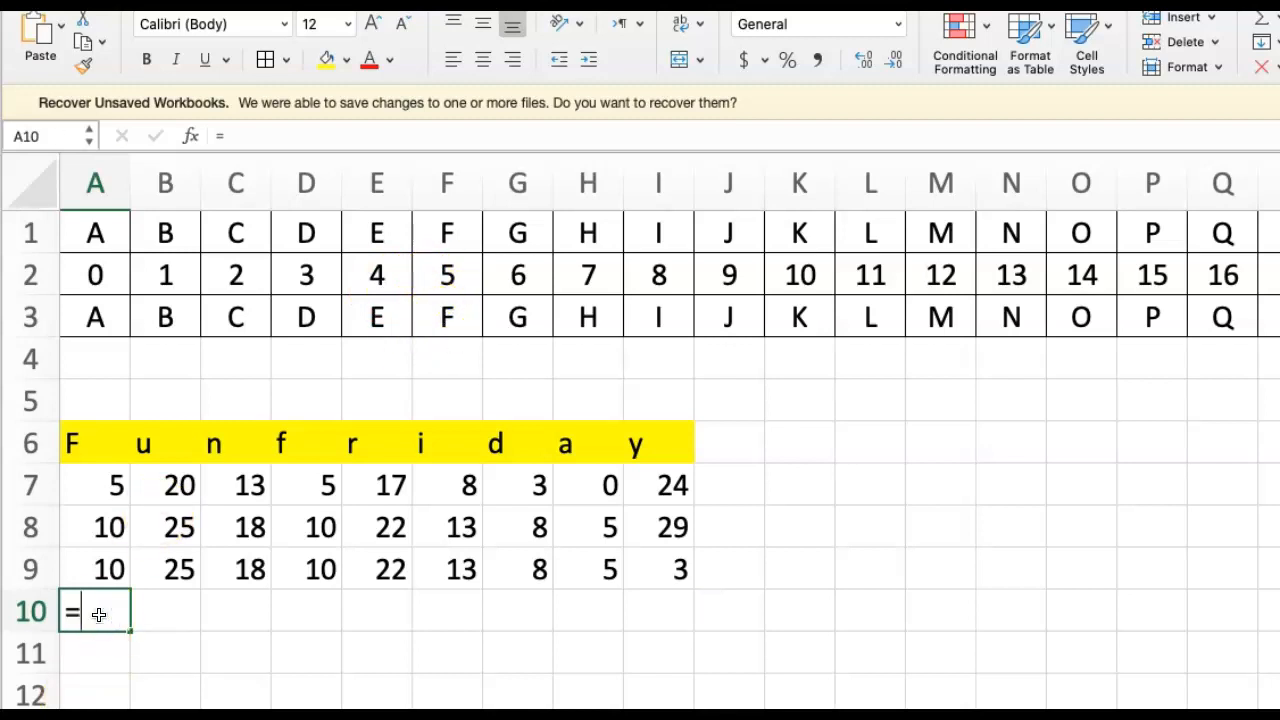
{"action": "type", "text": "lookup"}
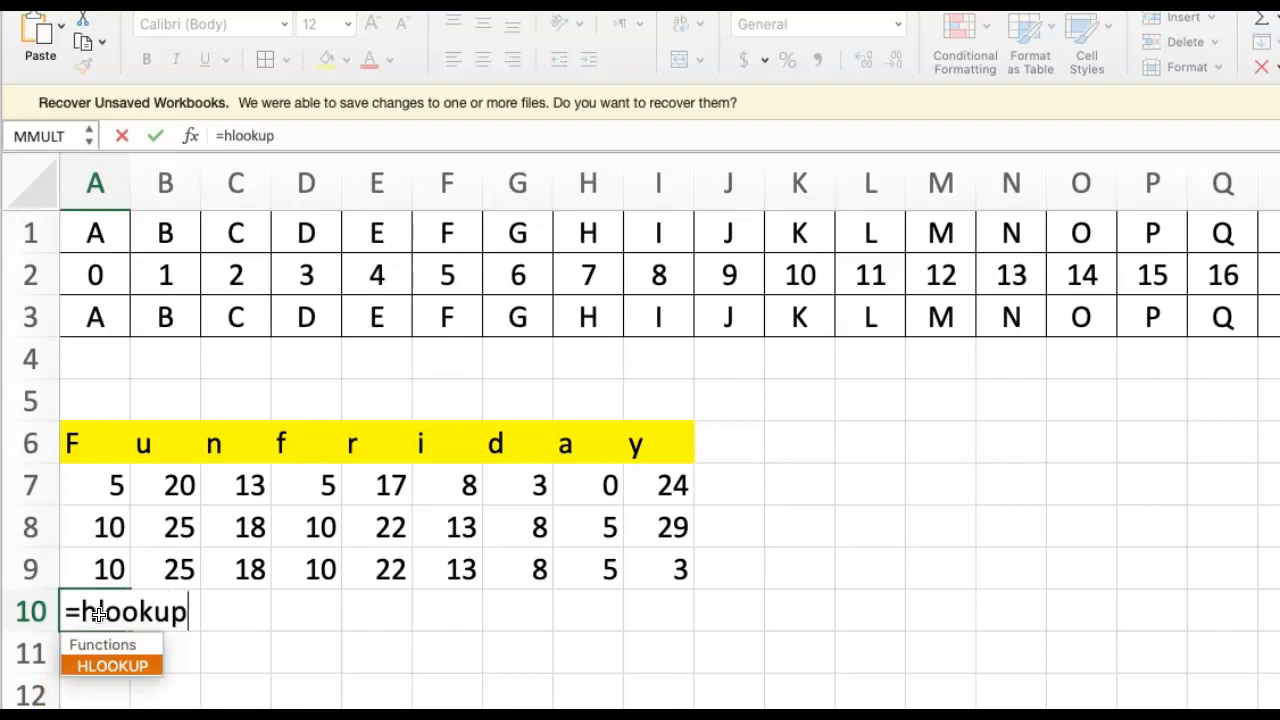
{"action": "double_click", "coordinate": [110, 667]}
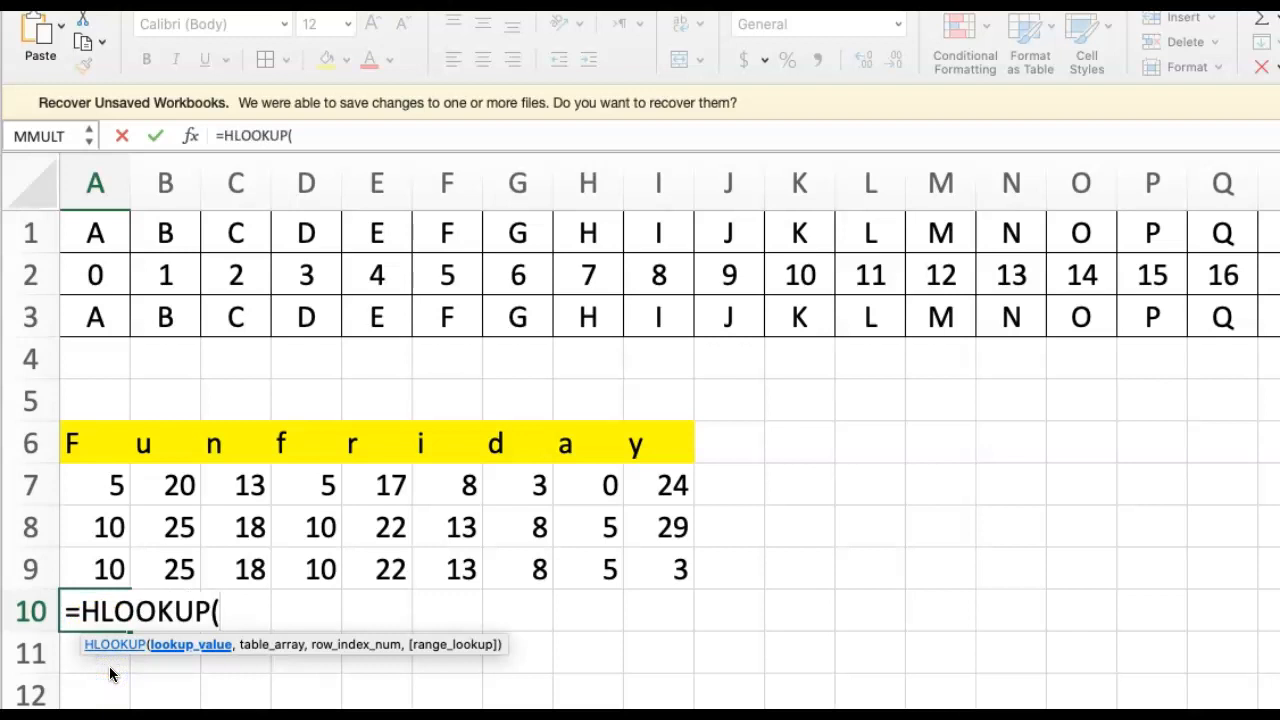
{"action": "left_click", "coordinate": [112, 570]}
{"action": "type", "text": ","}
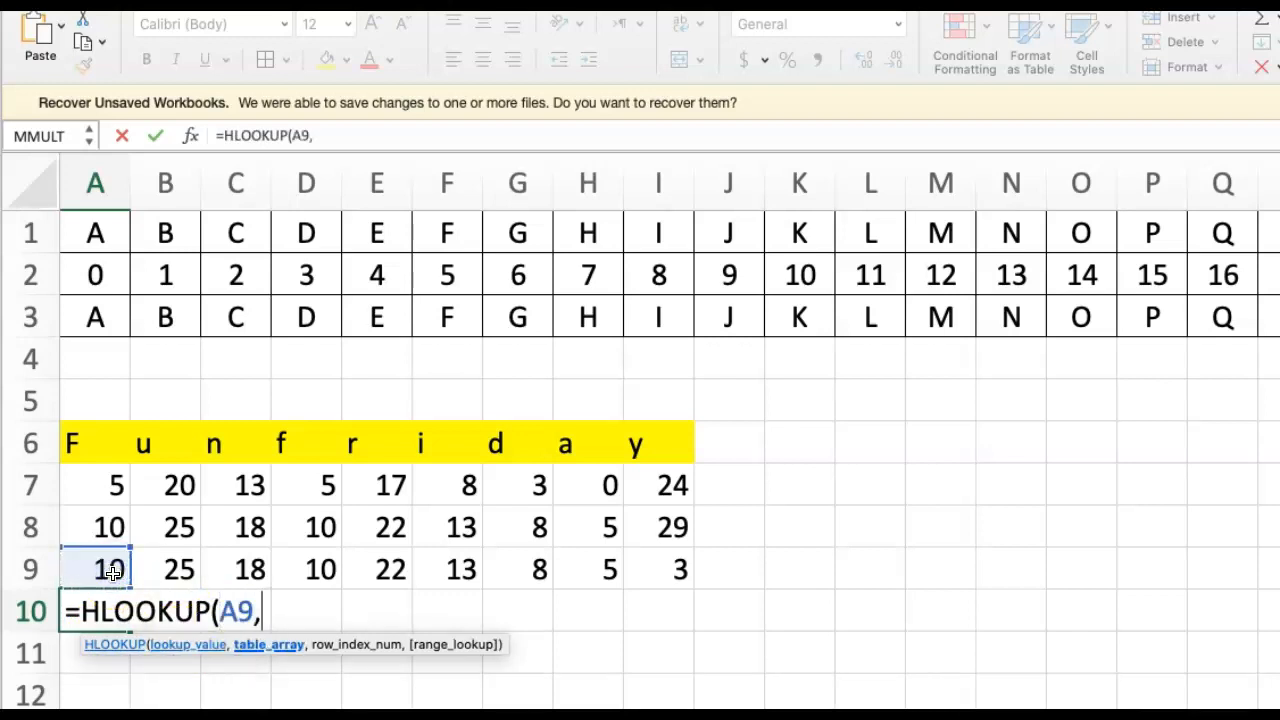
- Set the HLOOKUP table array in A10 to $A2:$Z3, with the column references locked
{"action": "left_click", "coordinate": [93, 275]}
{"action": "left_click_drag", "start_coordinate": [93, 275], "coordinate": [1279, 320]}
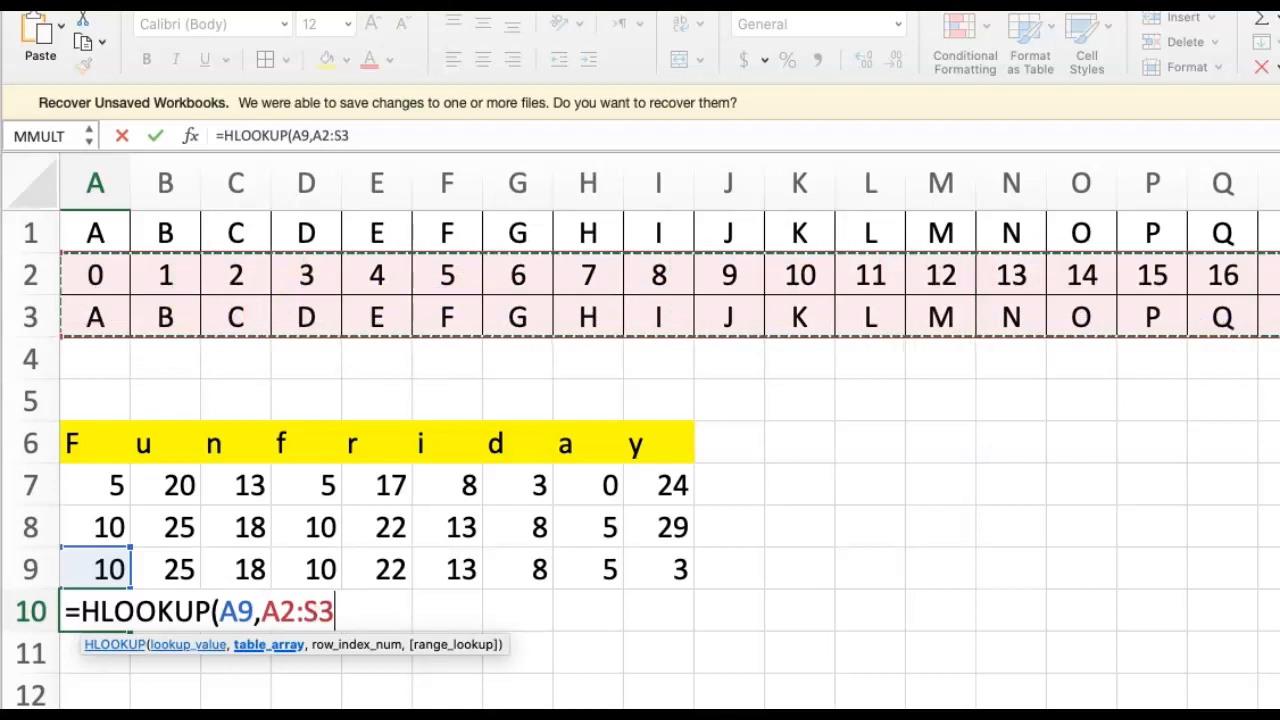
{"action": "left_click", "coordinate": [318, 609]}
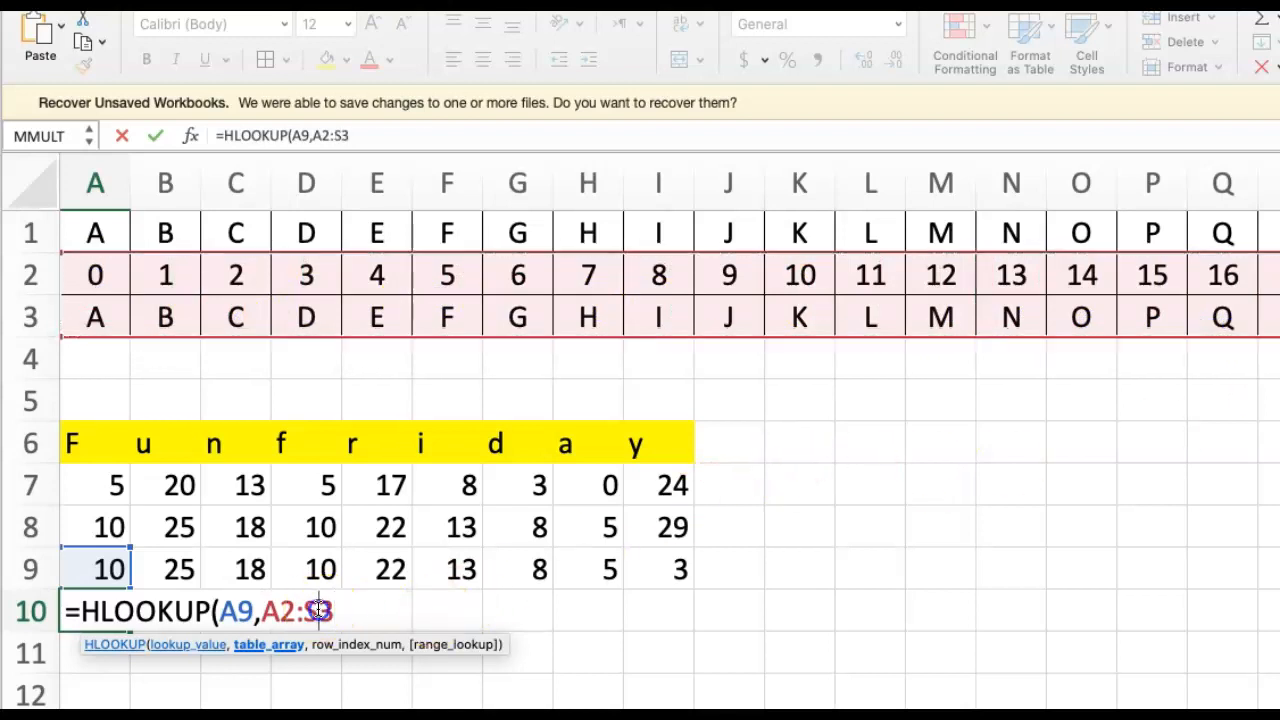
{"action": "key", "text": "BackSpace"}
{"action": "type", "text": "Z"}
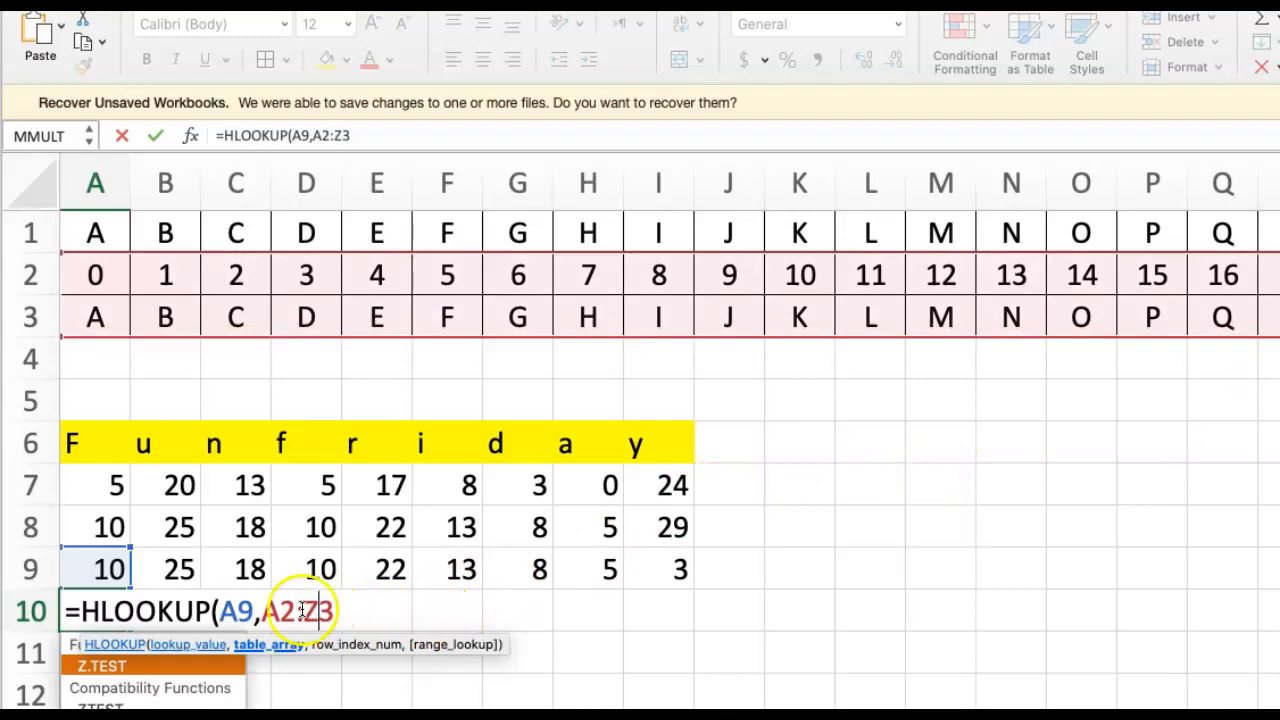
{"action": "left_click", "coordinate": [260, 615]}
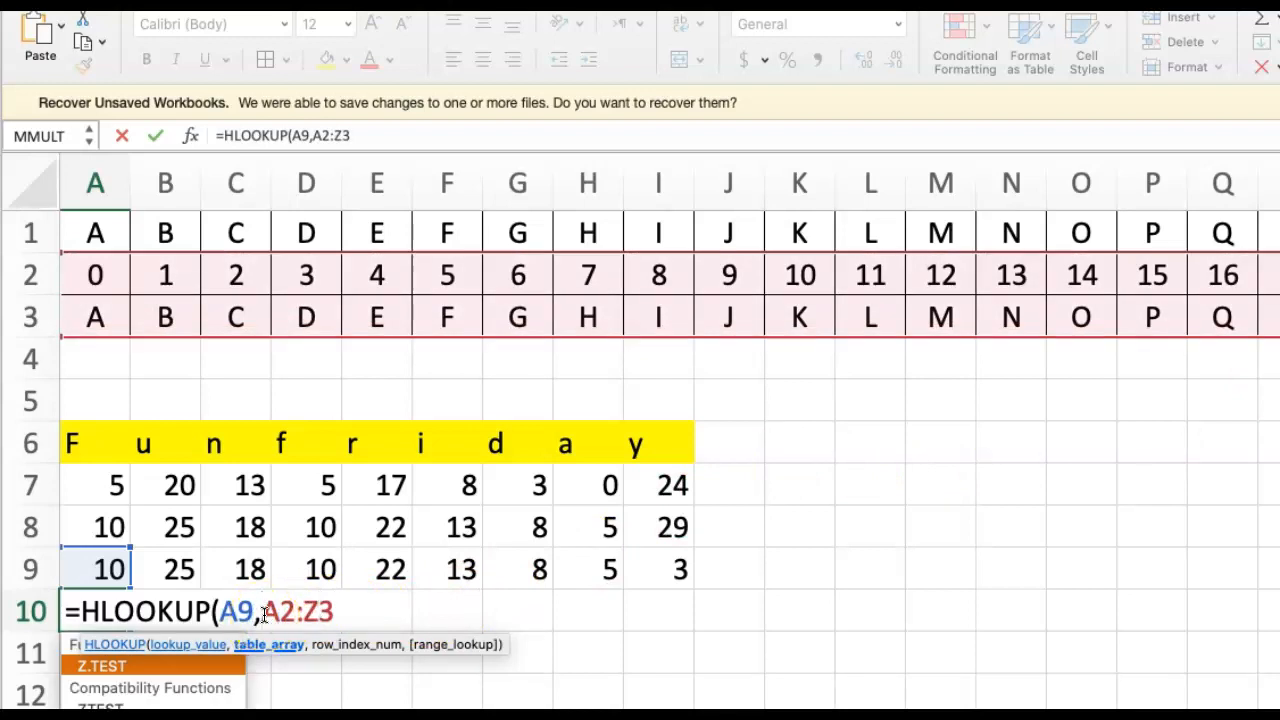
{"action": "type", "text": "$"}
{"action": "left_click", "coordinate": [318, 617]}
{"action": "type", "text": "$"}
{"action": "left_click", "coordinate": [368, 612]}
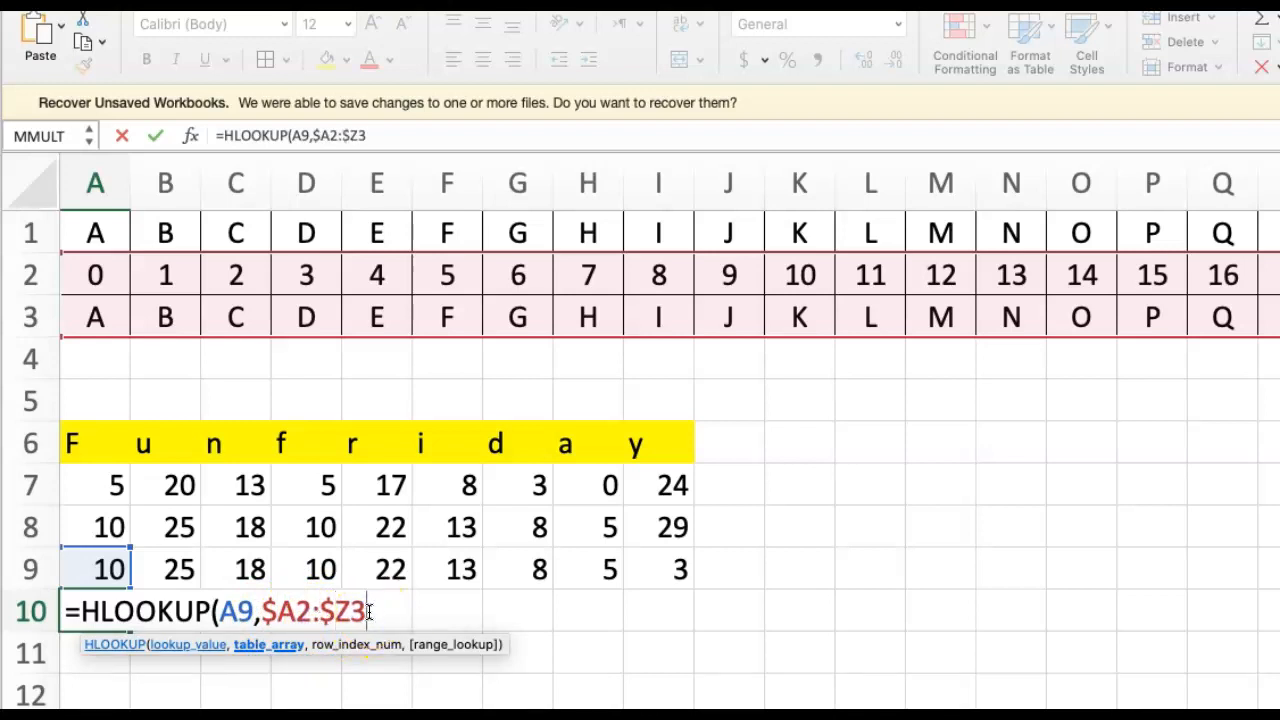
- Complete the A10 formula as =HLOOKUP(A9,$A2:$Z3,2,FALSE) and fill it across to I10
{"action": "type", "text": ","}
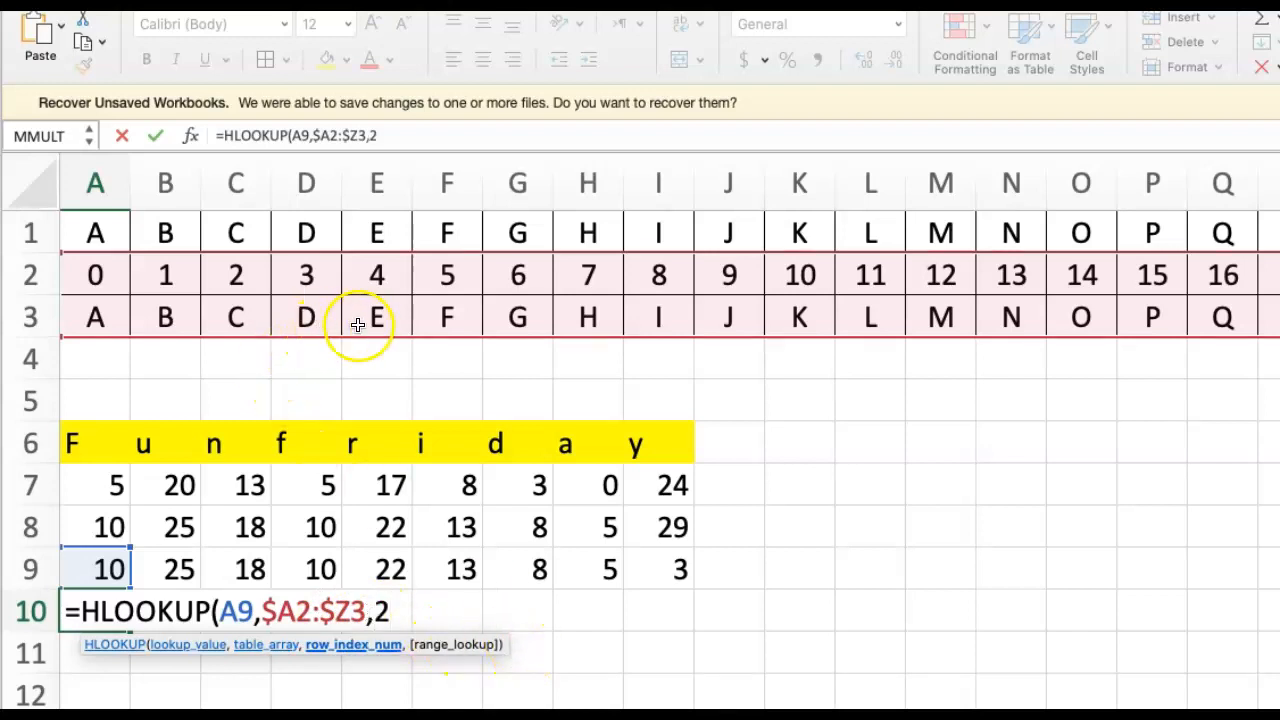
{"action": "type", "text": "2, Fa"}
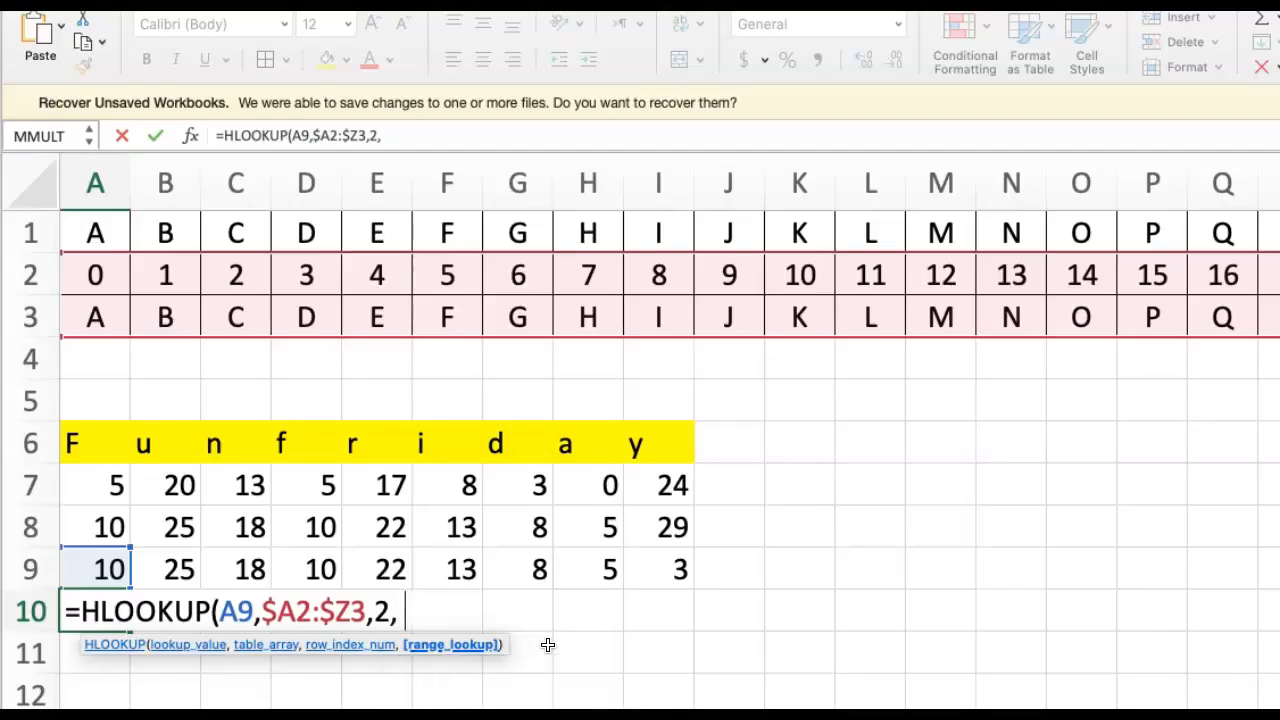
{"action": "key", "text": "BackSpace"}
{"action": "key", "text": "BackSpace"}
{"action": "key", "text": "BackSpace"}
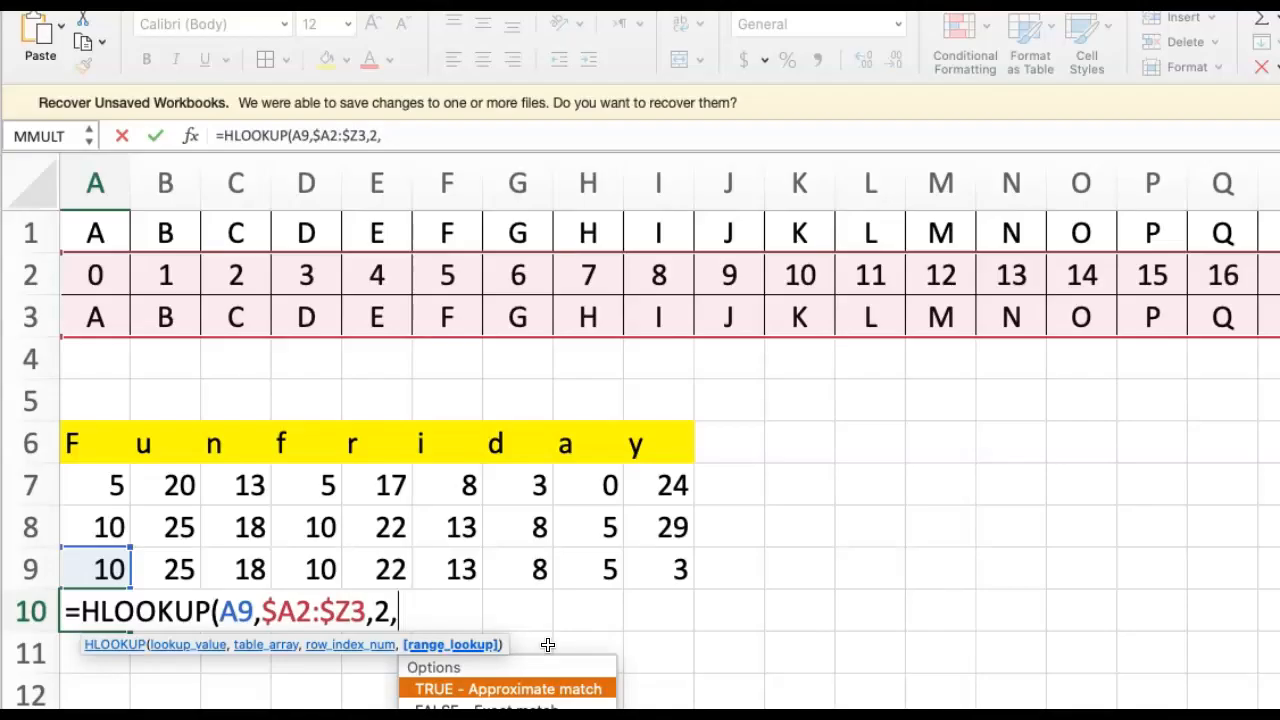
{"action": "type", "text": "false)"}
{"action": "key", "text": "Return"}
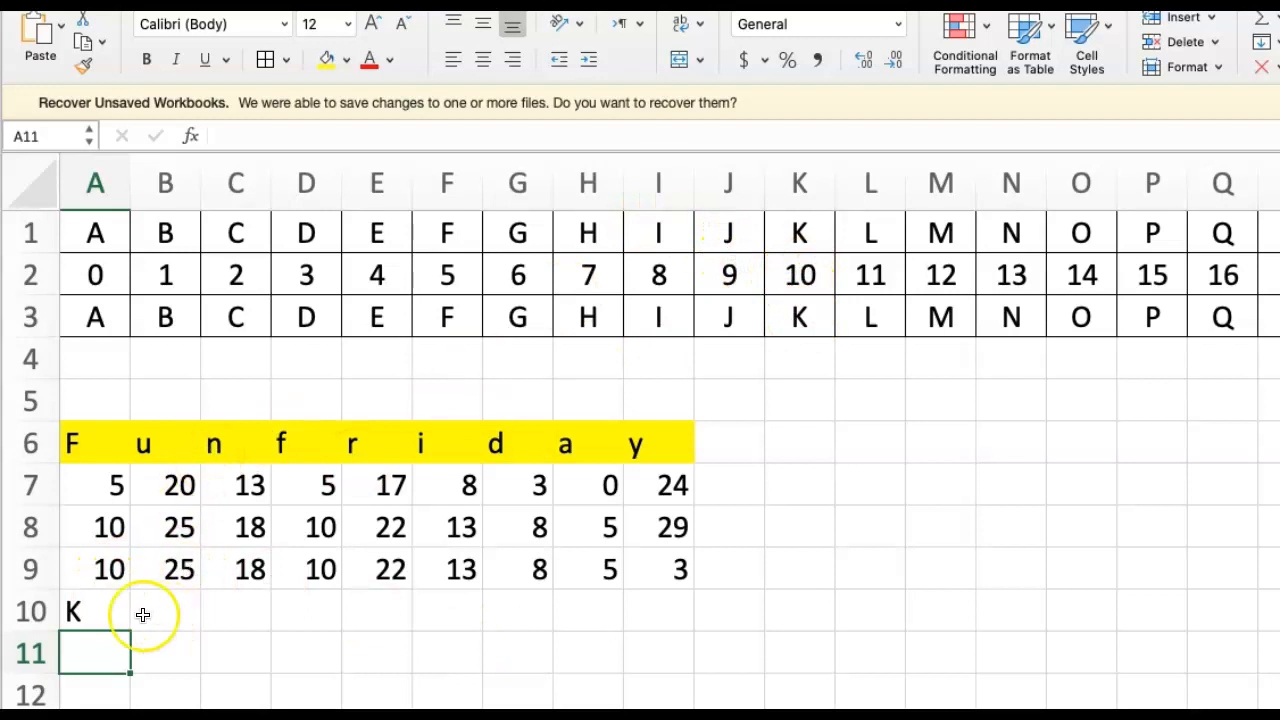
{"action": "left_click", "coordinate": [94, 614]}
{"action": "left_click_drag", "start_coordinate": [130, 632], "coordinate": [695, 636]}
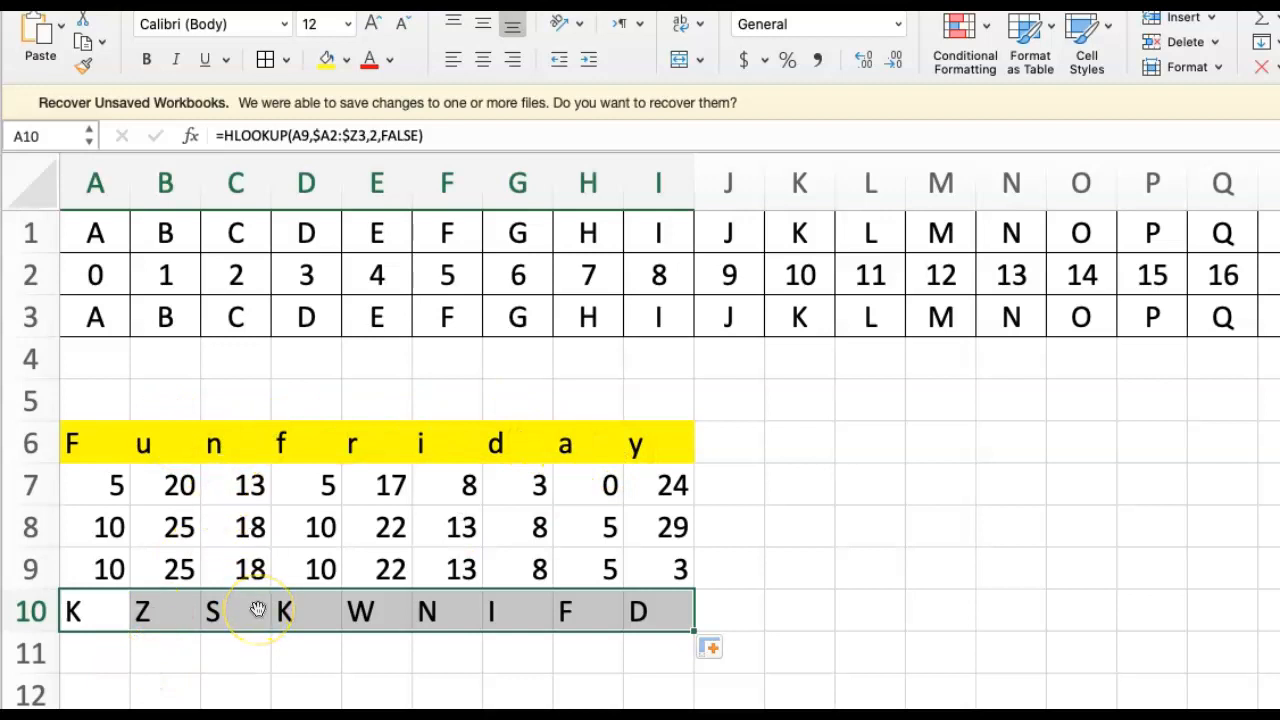
- Copy the encrypted letters in A10:I10 and paste them as values only into row 12, starting at A12
{"action": "scroll", "coordinate": [818, 572], "scroll_direction": "right", "scroll_amount": 5}
{"action": "scroll", "coordinate": [818, 572], "scroll_direction": "right", "scroll_amount": 3}
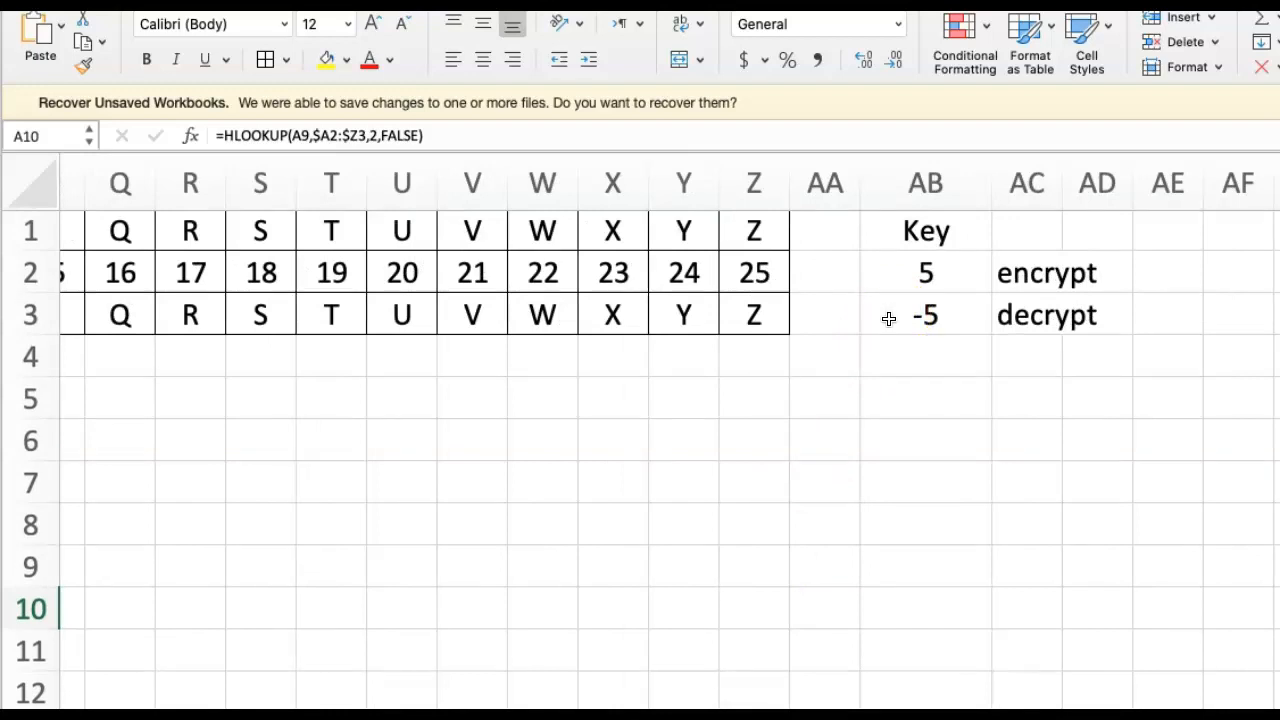
{"action": "scroll", "coordinate": [337, 466], "scroll_direction": "left", "scroll_amount": 8}
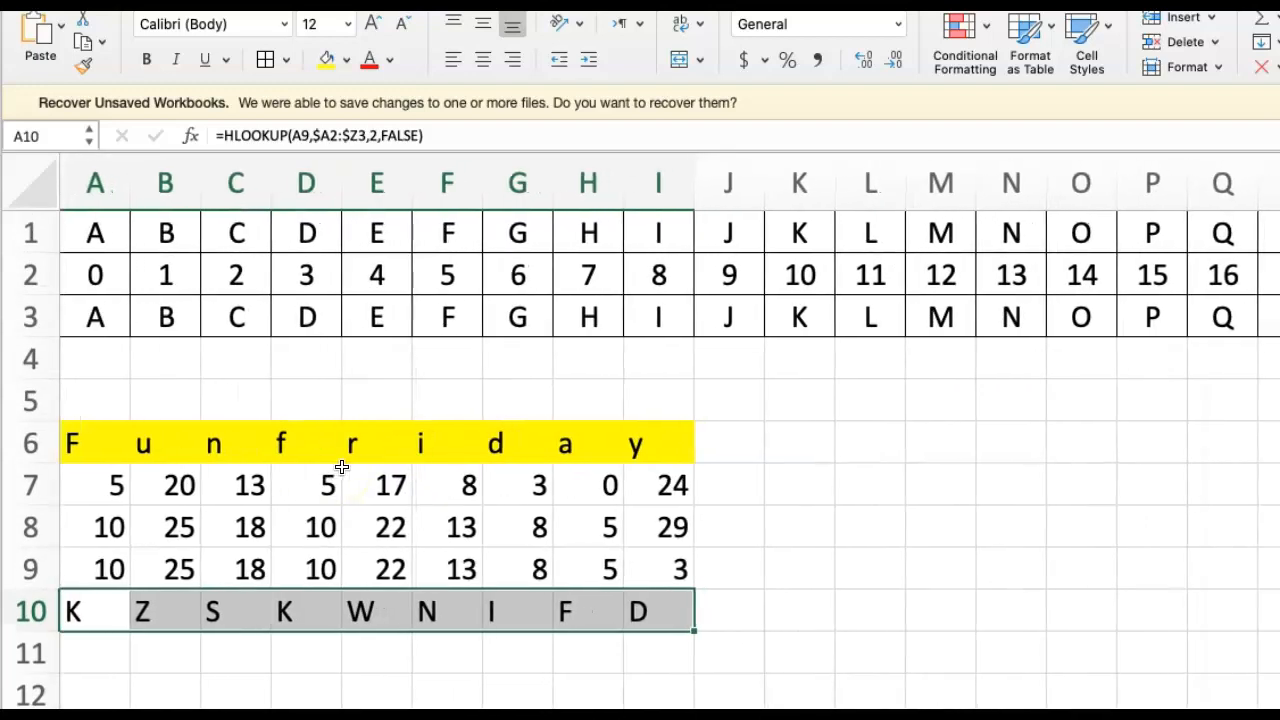
{"action": "scroll", "coordinate": [598, 554], "scroll_direction": "down", "scroll_amount": 2}
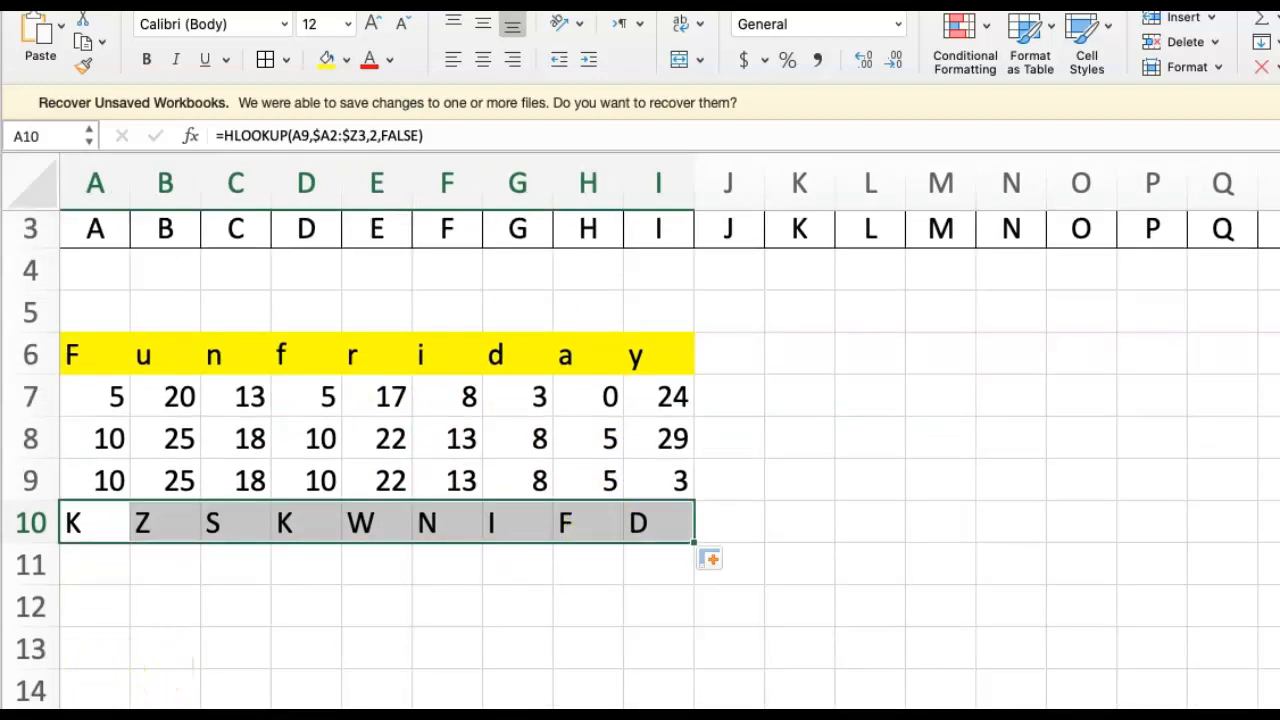
{"action": "key", "text": "super+c"}
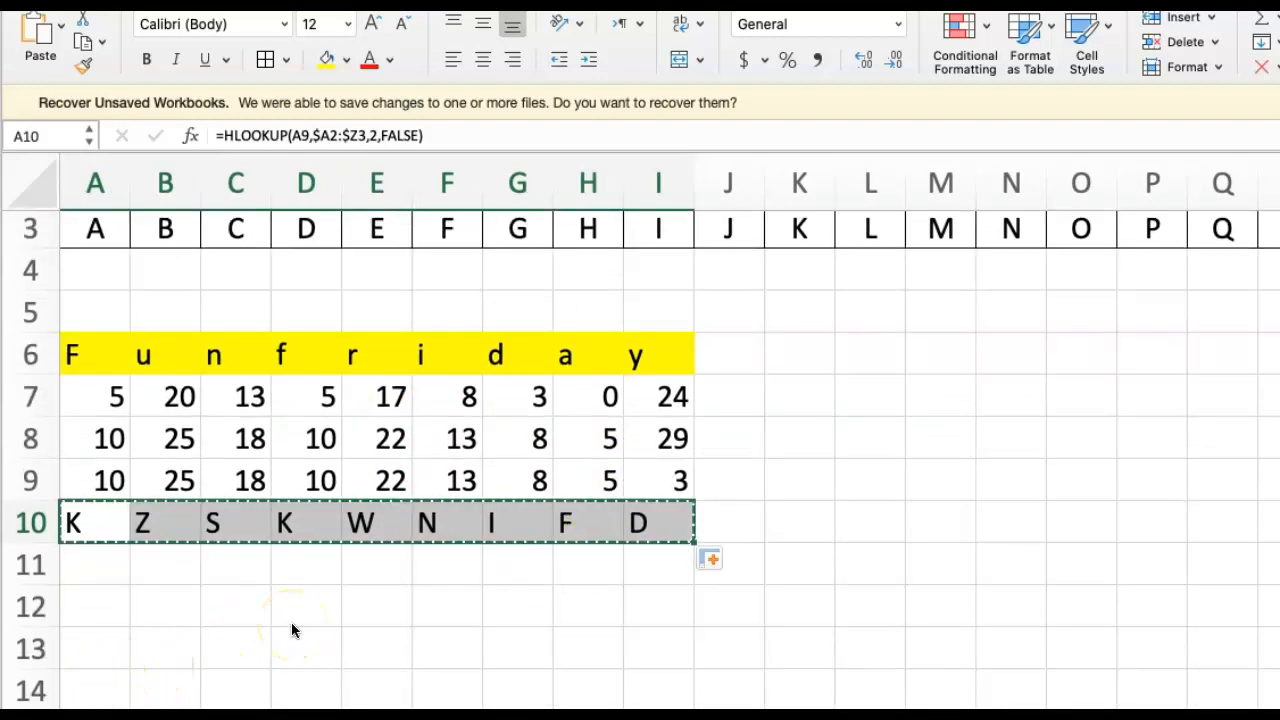
{"action": "left_click", "coordinate": [101, 602]}
{"action": "key", "text": "super+v"}
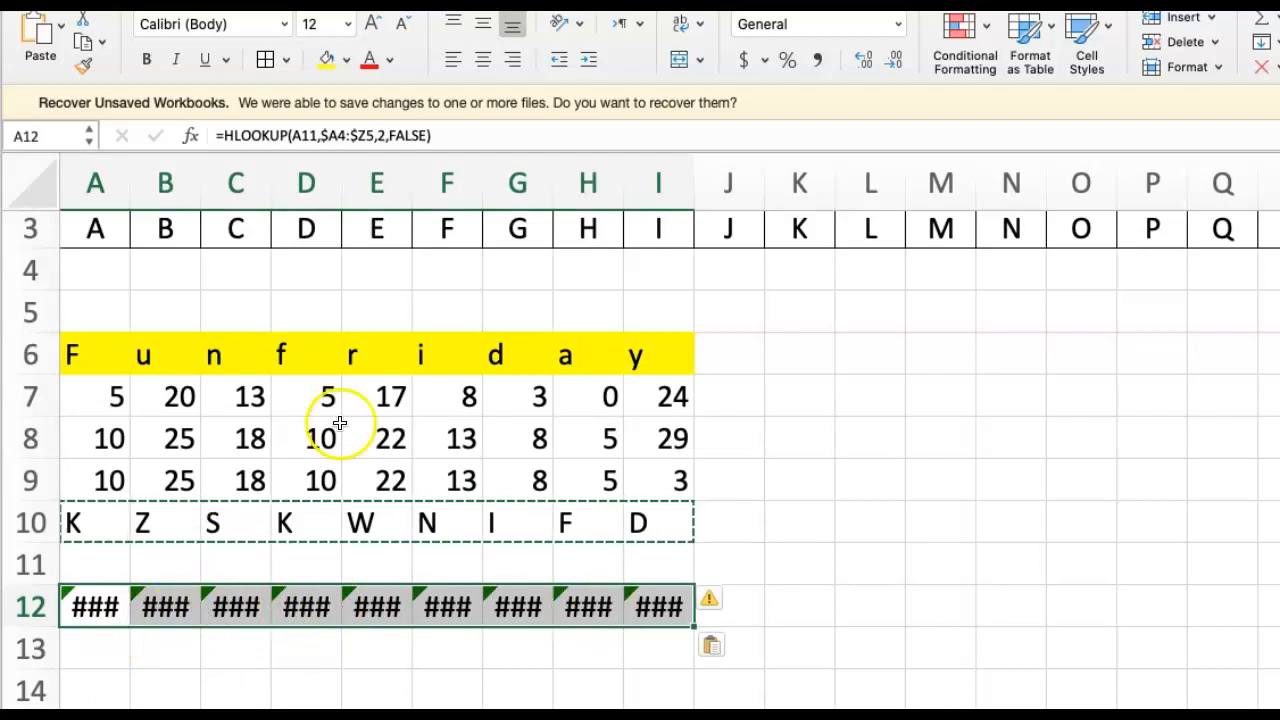
{"action": "left_click", "coordinate": [60, 28]}
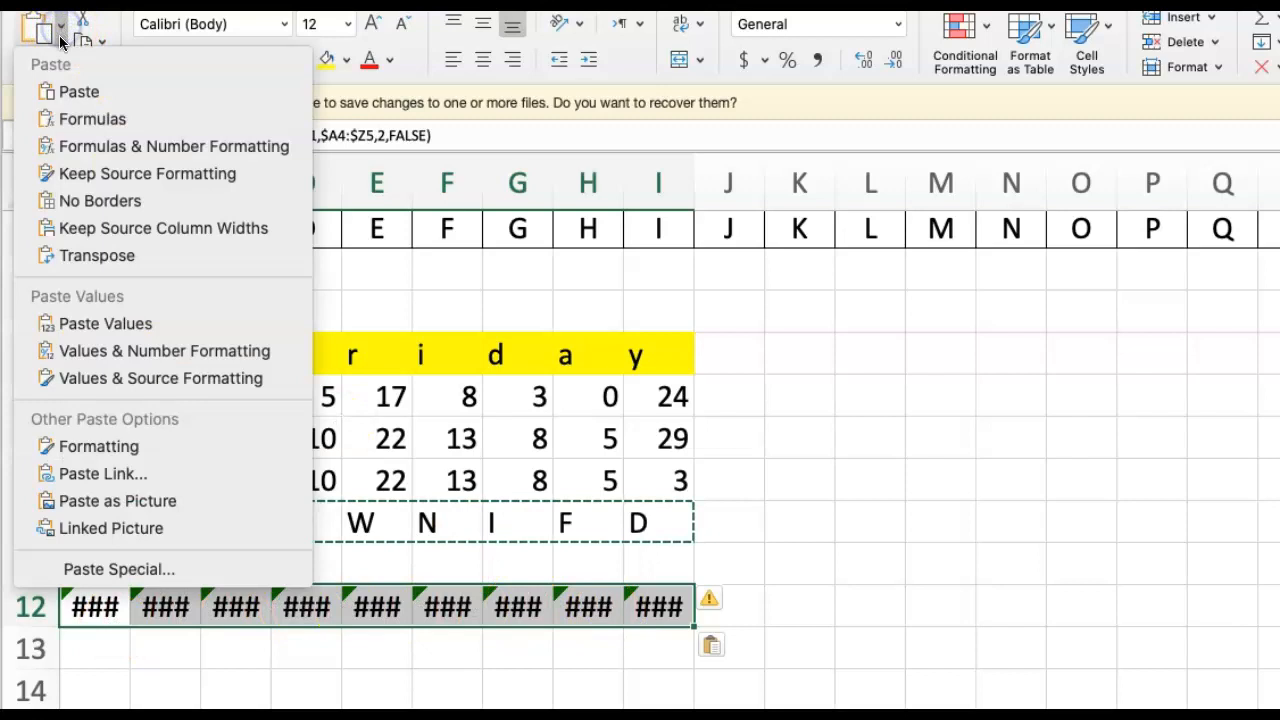
{"action": "left_click", "coordinate": [105, 324]}
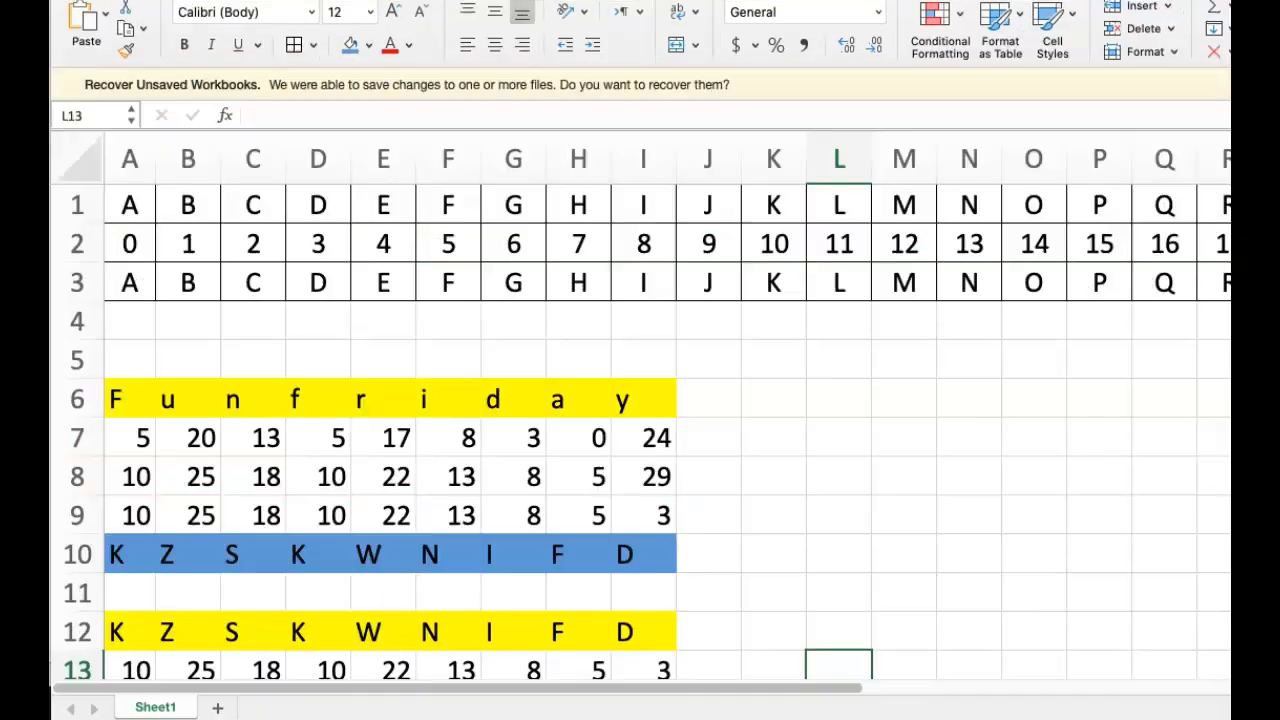
- Rename Sheet1 to Caeser and add a new sheet named Decimation
{"action": "double_click", "coordinate": [151, 707]}
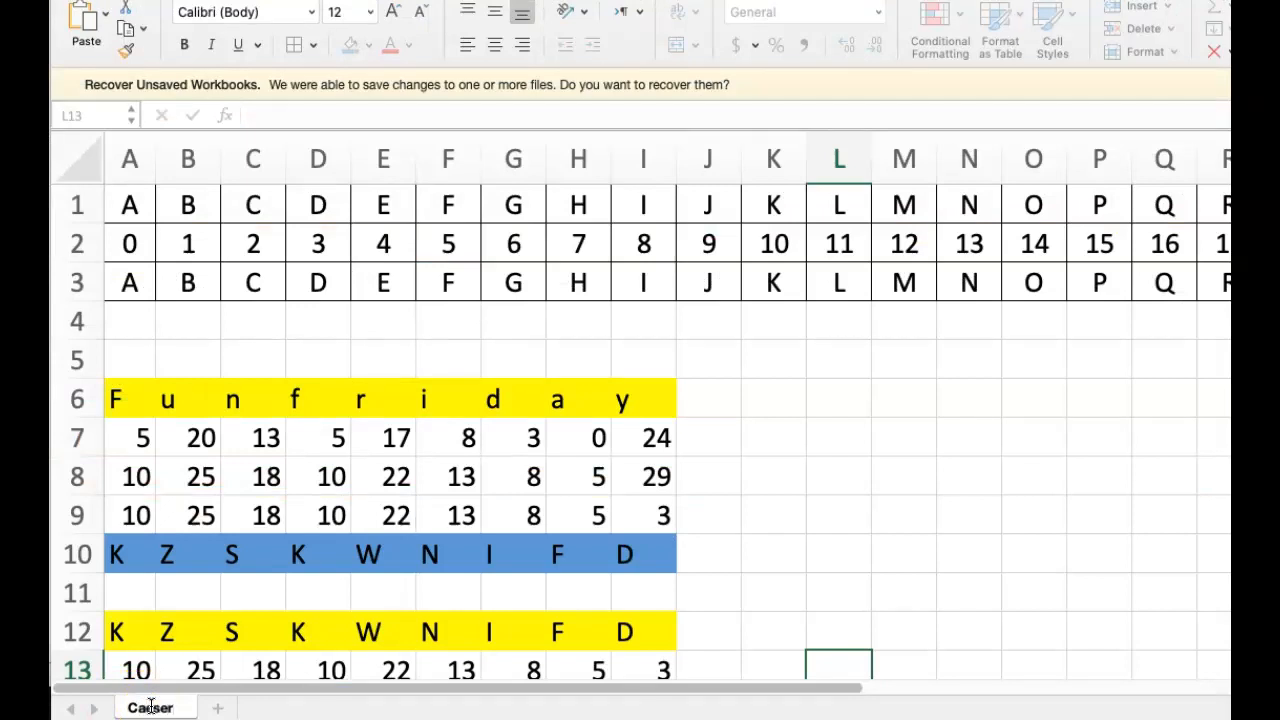
{"action": "key", "text": "Return"}
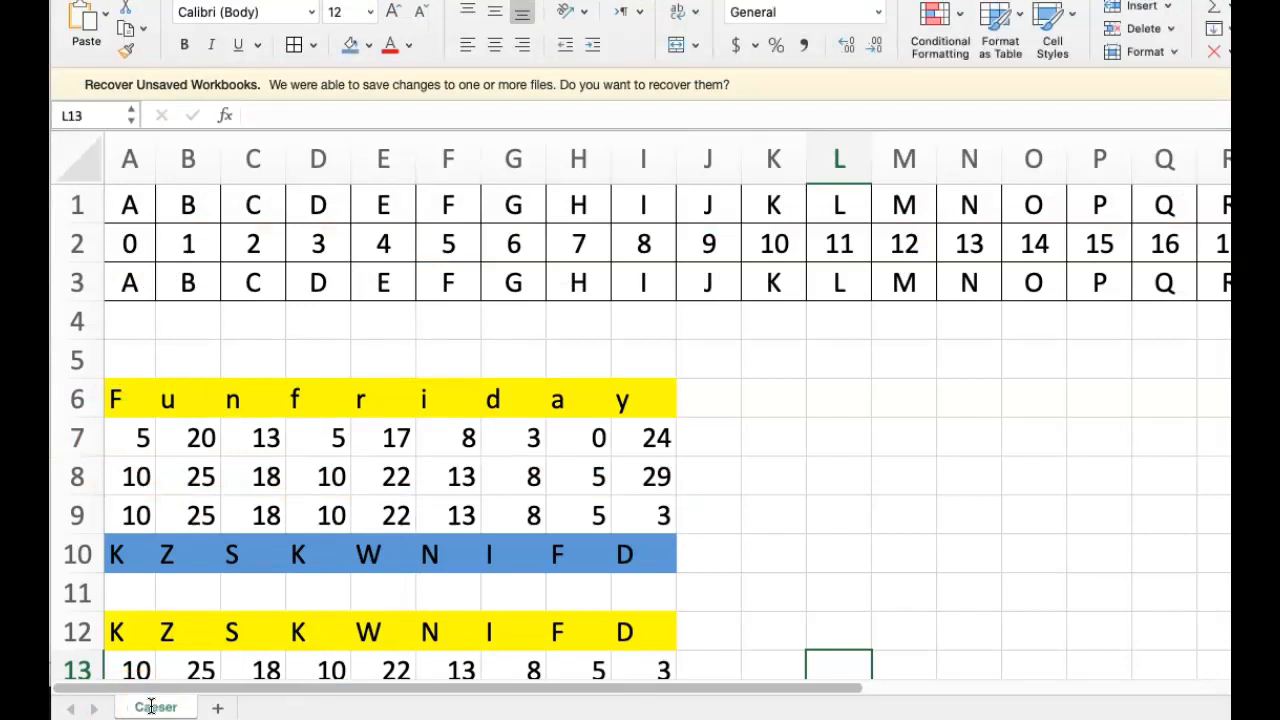
{"action": "left_click", "coordinate": [218, 708]}
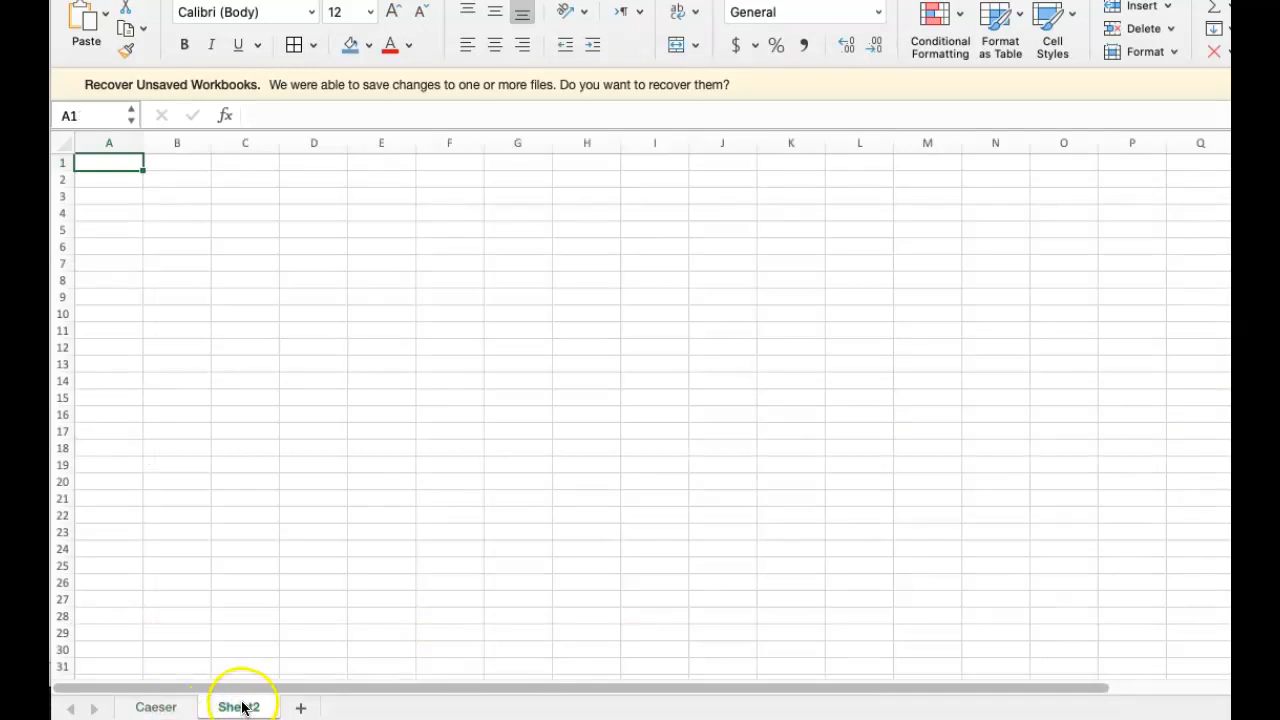
{"action": "double_click", "coordinate": [242, 707]}
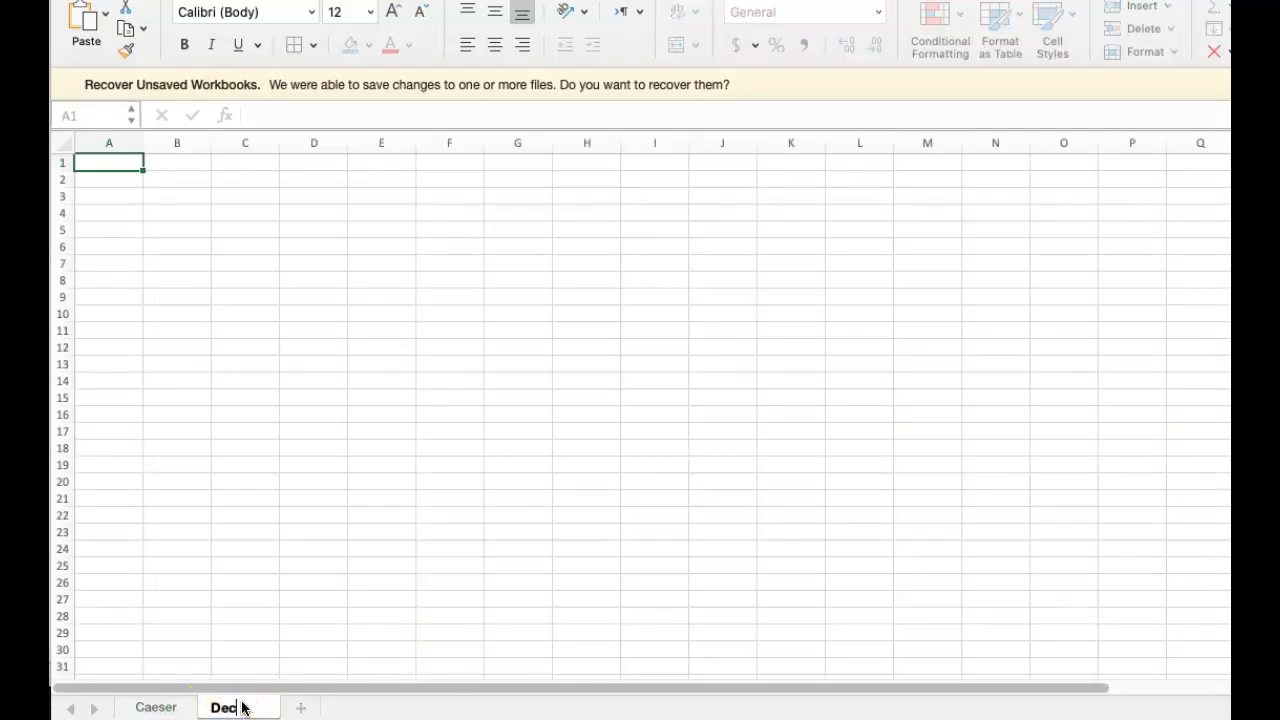
{"action": "type", "text": "Decimation"}
{"action": "key", "text": "Return"}
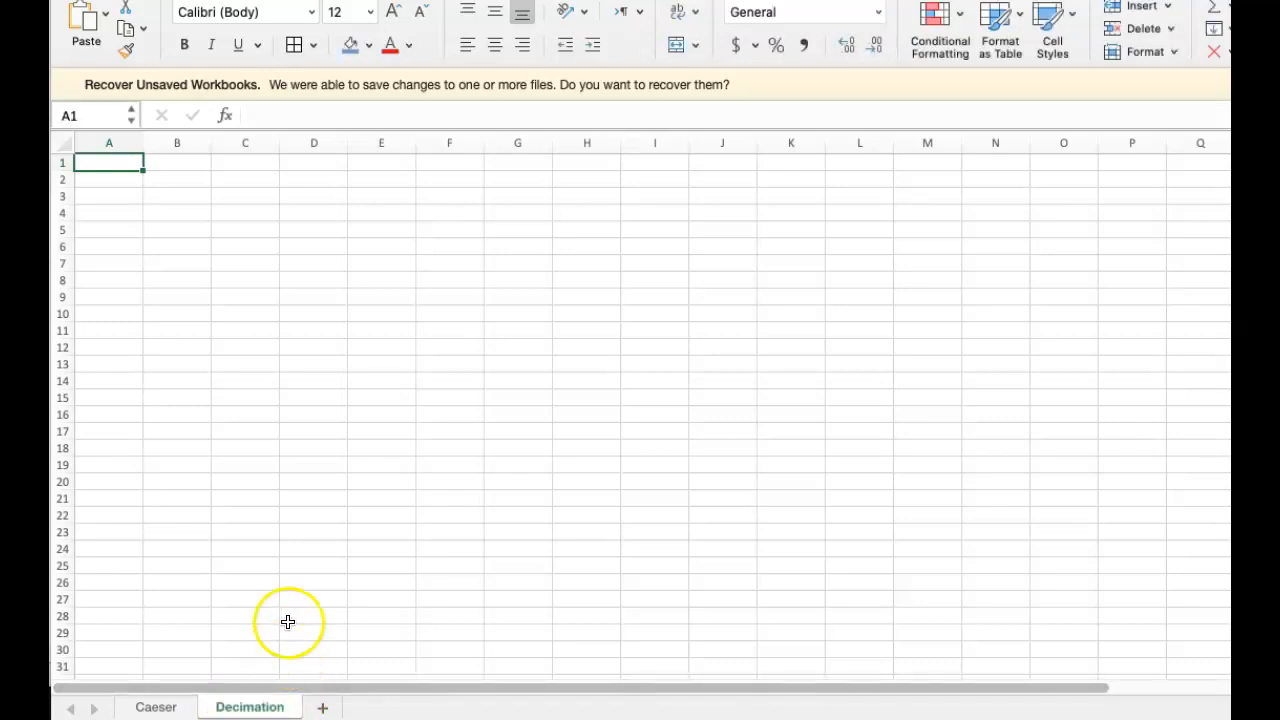
- Copy A1:AD16 from the Caeser sheet and paste it at A1 of the Decimation sheet, keeping source formatting
{"action": "left_click", "coordinate": [155, 707]}
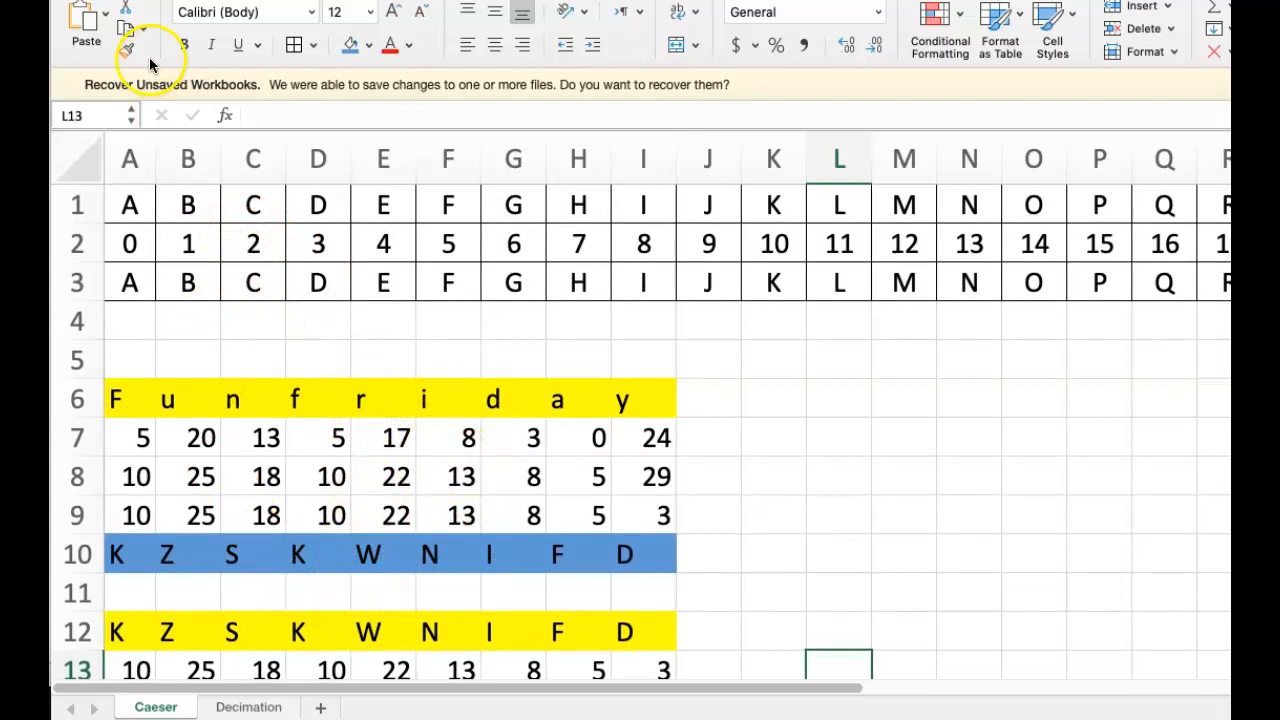
{"action": "left_click", "coordinate": [104, 16]}
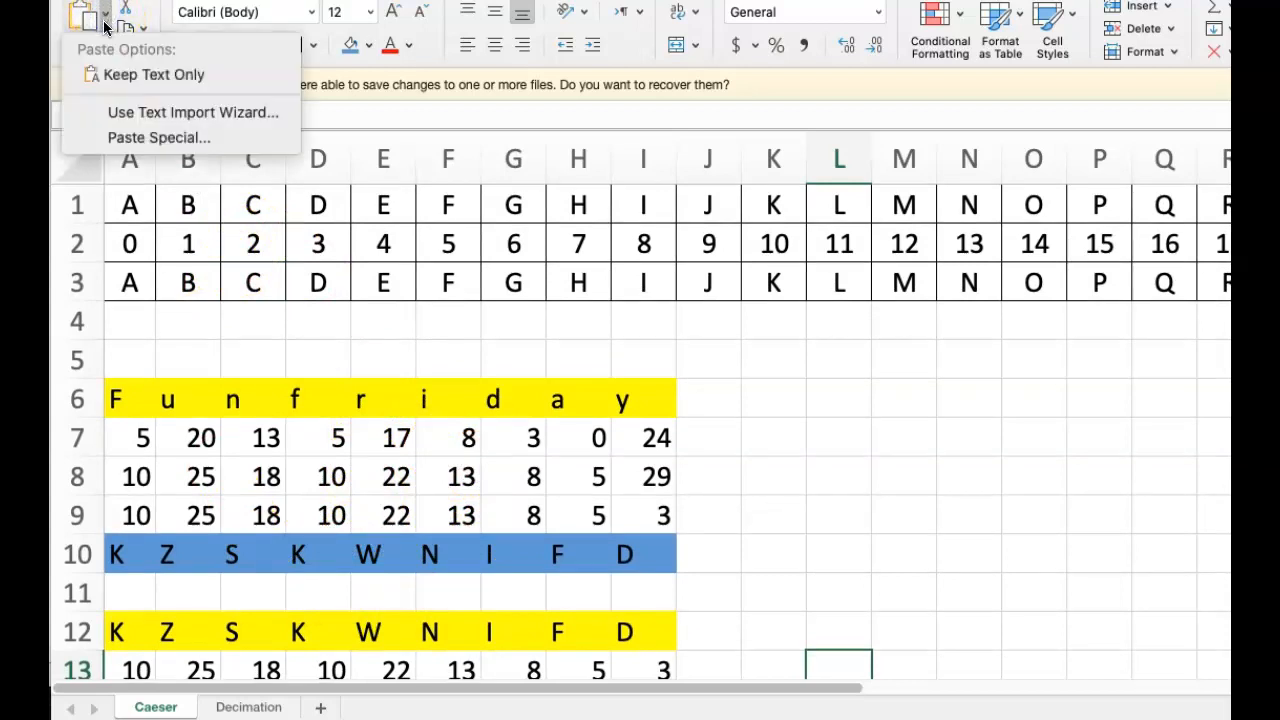
{"action": "left_click", "coordinate": [104, 16]}
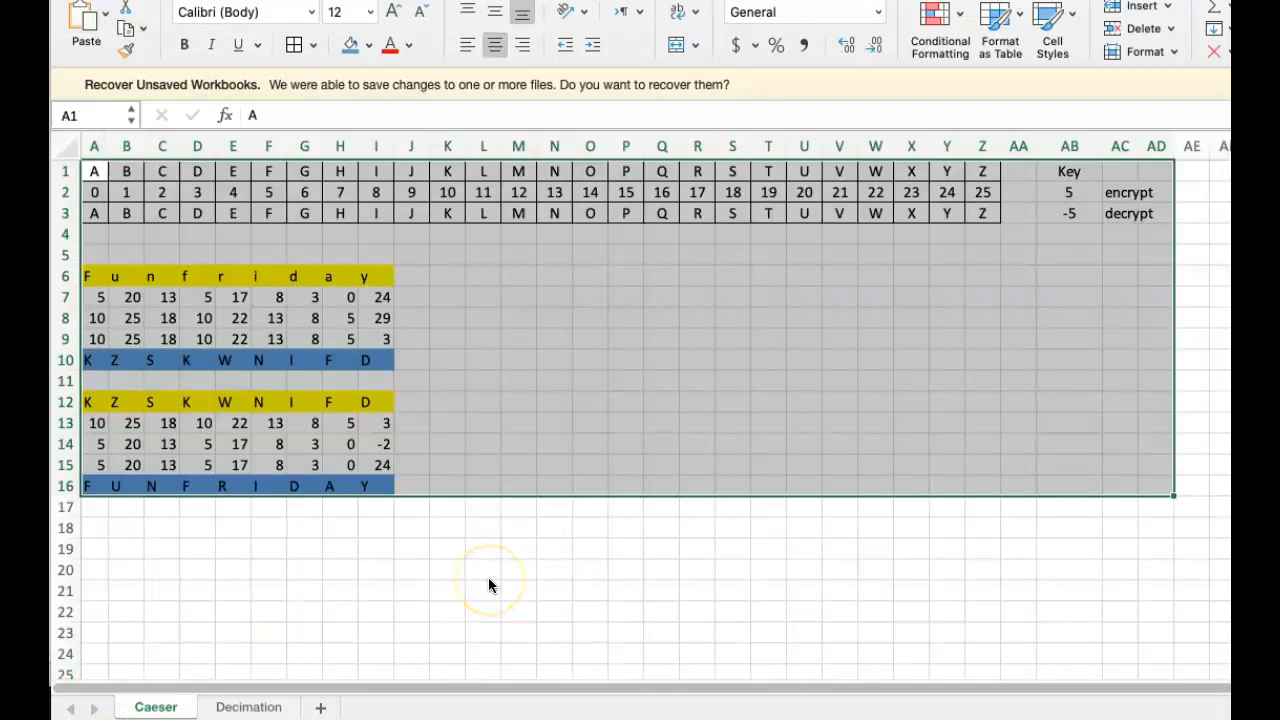
{"action": "key", "text": "super+c"}
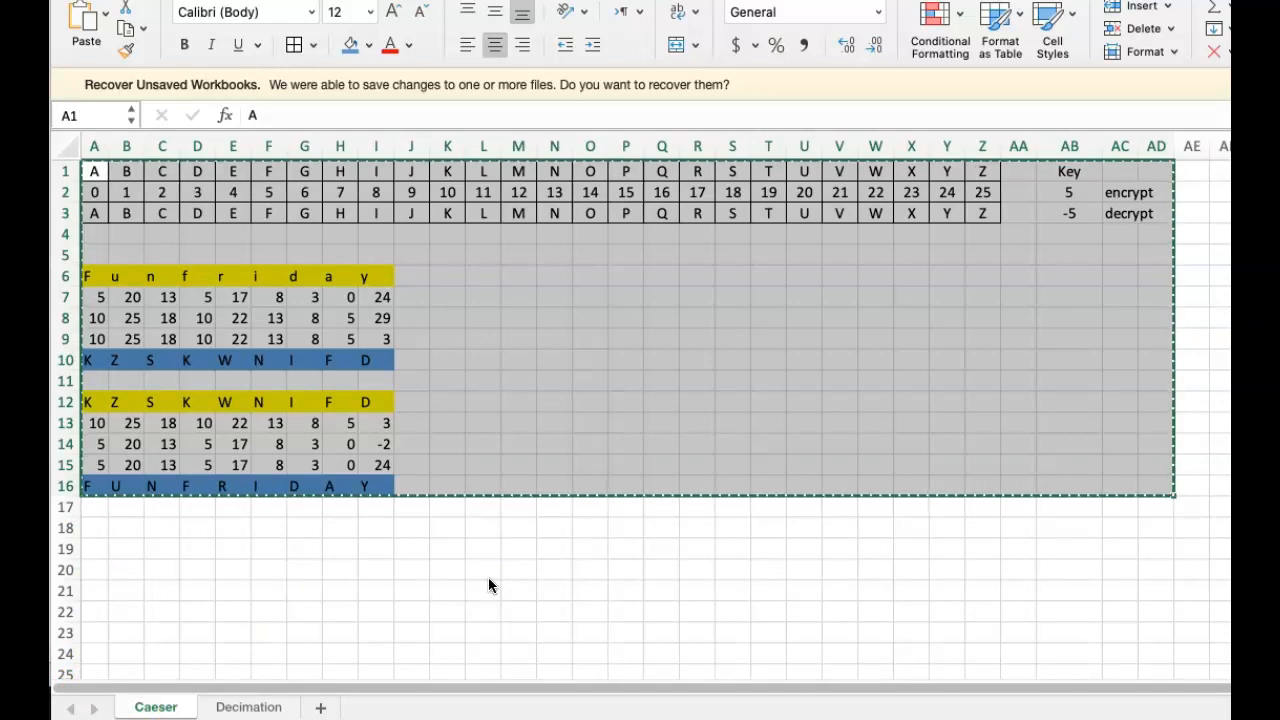
{"action": "left_click", "coordinate": [246, 707]}
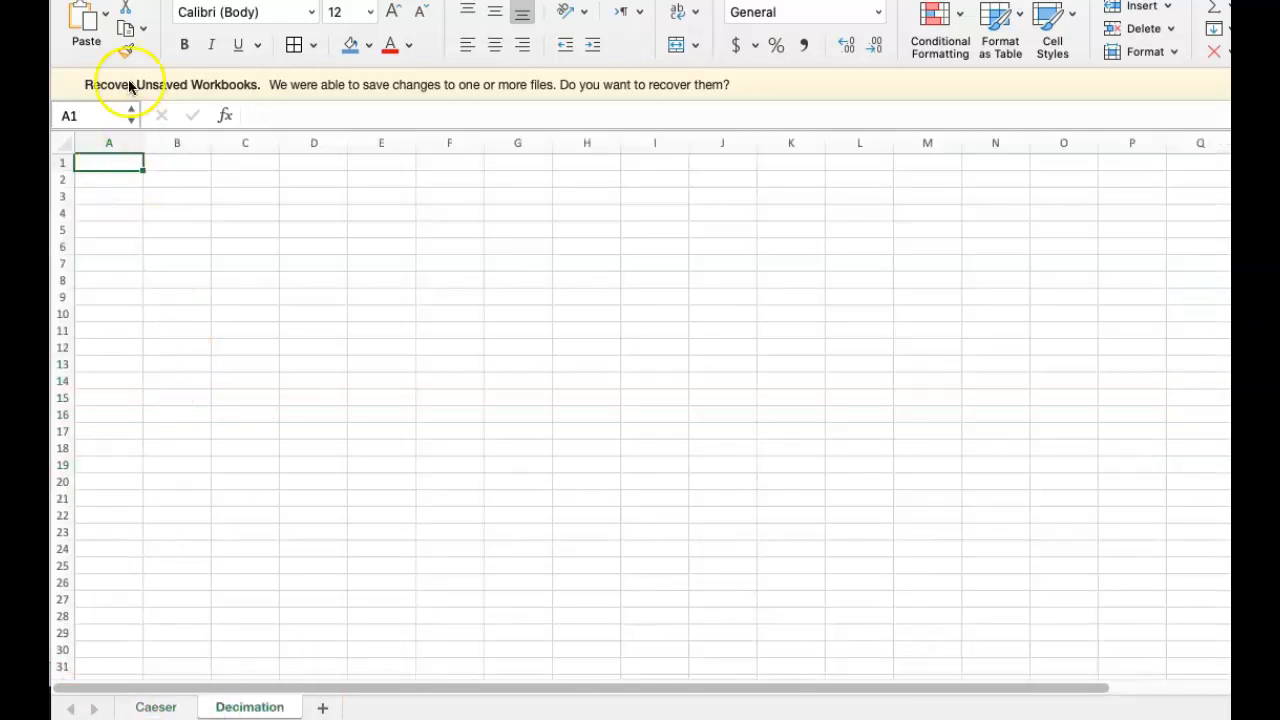
{"action": "left_click", "coordinate": [107, 22]}
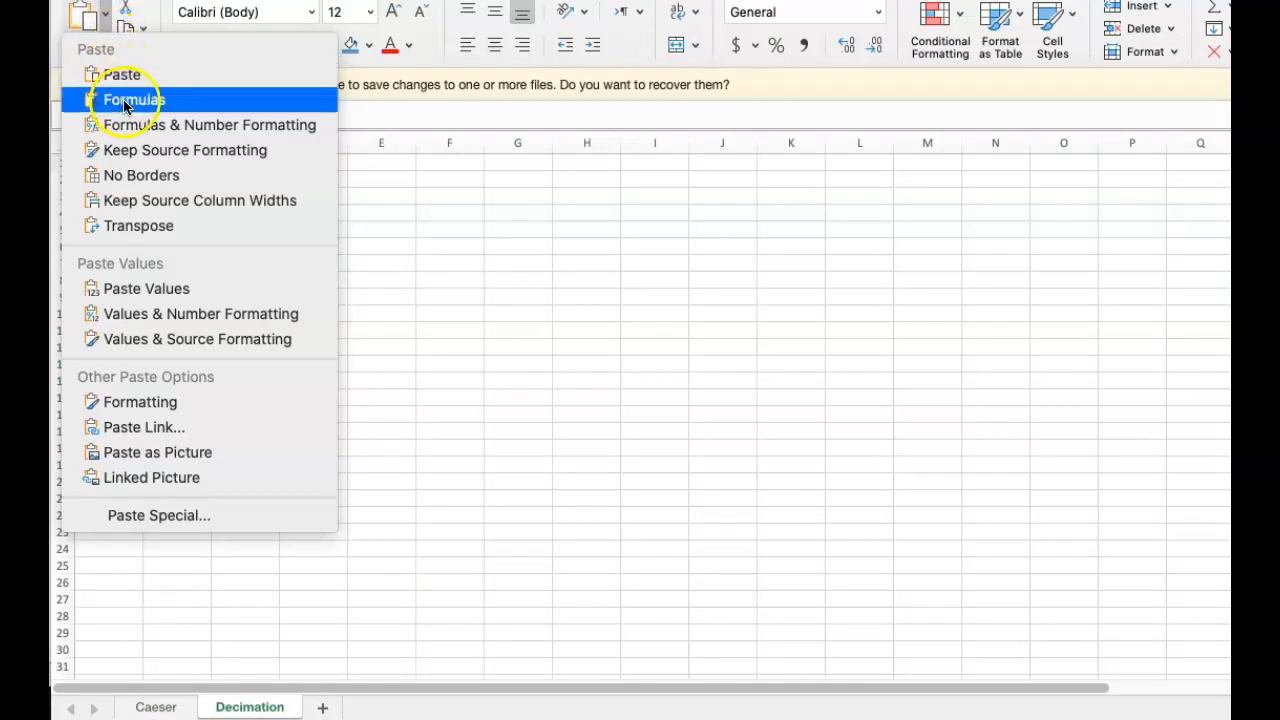
{"action": "left_click", "coordinate": [130, 152]}
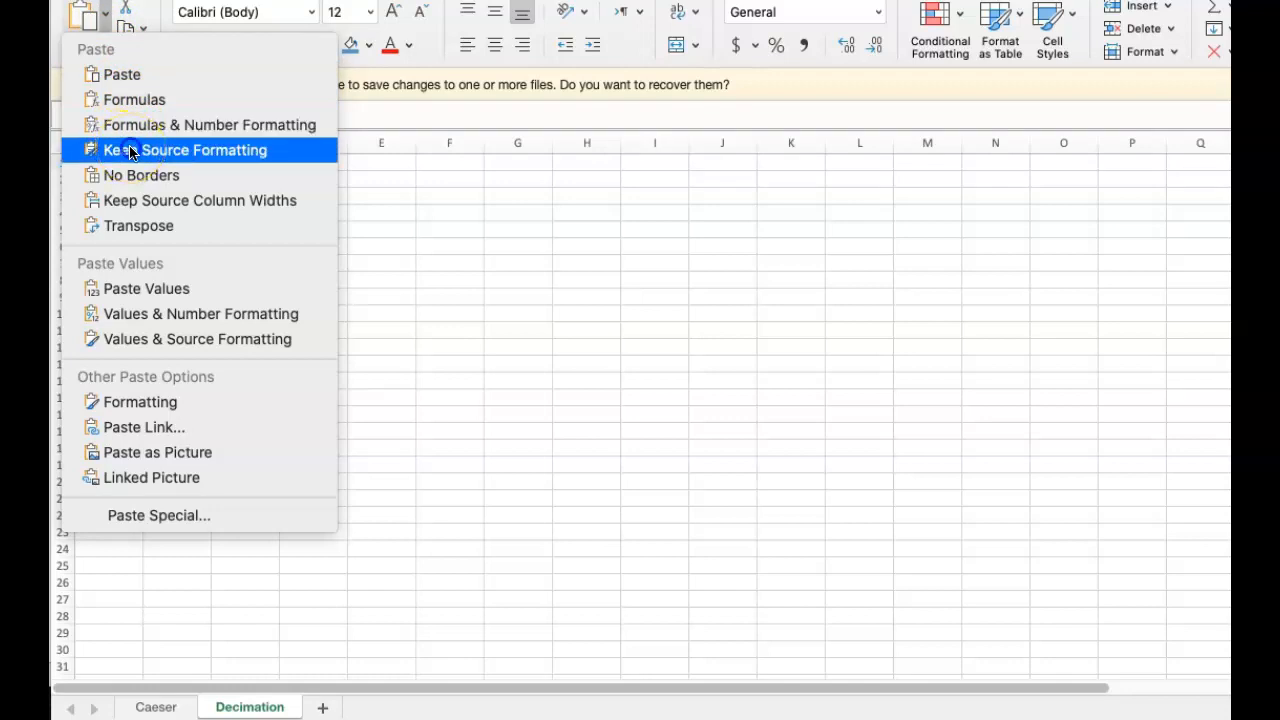
{"action": "left_click", "coordinate": [130, 152]}
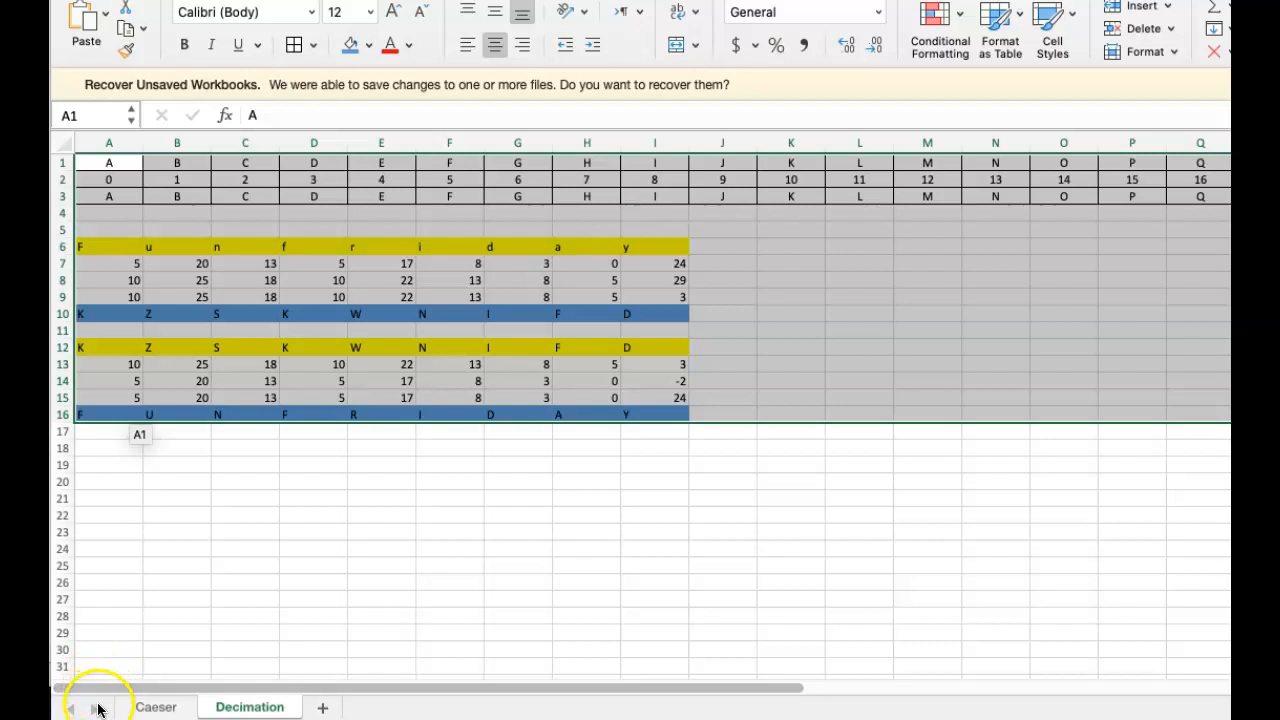
- Check the shift formulas in A8 and A14, and narrow all columns of the Decimation sheet to a uniform width
{"action": "left_click", "coordinate": [120, 266]}
{"action": "left_click", "coordinate": [118, 282]}
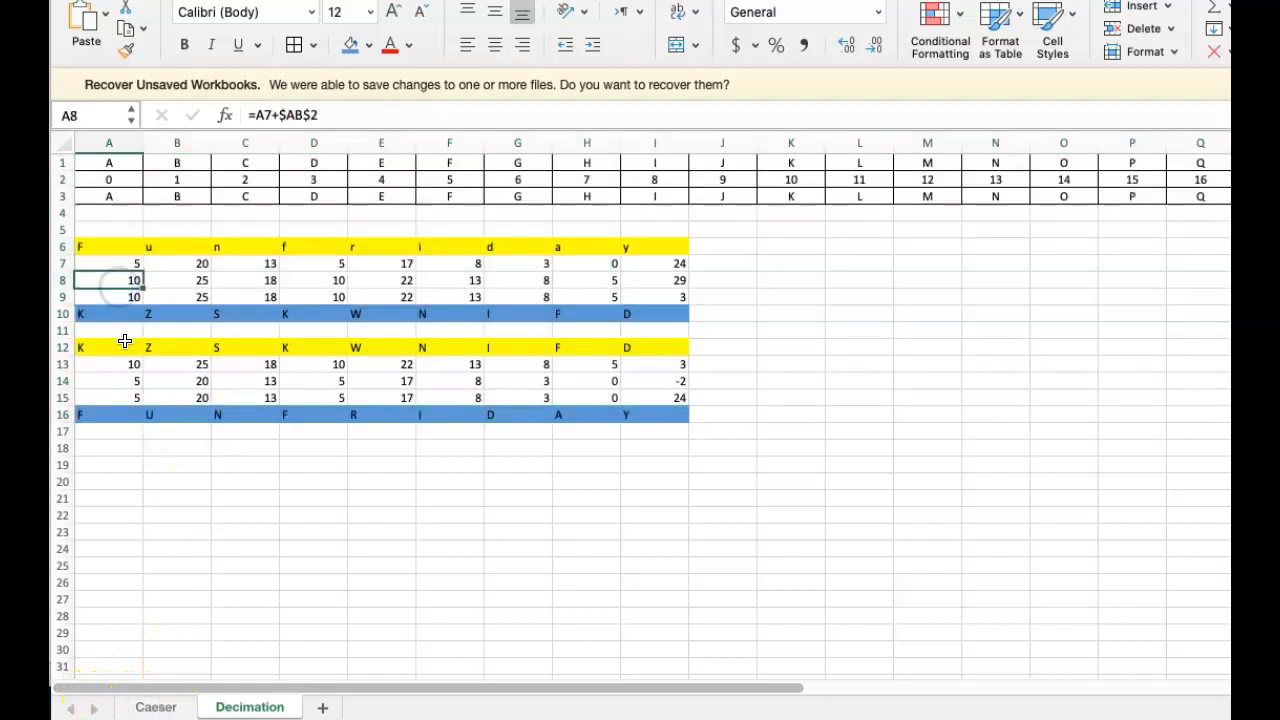
{"action": "left_click", "coordinate": [128, 377]}
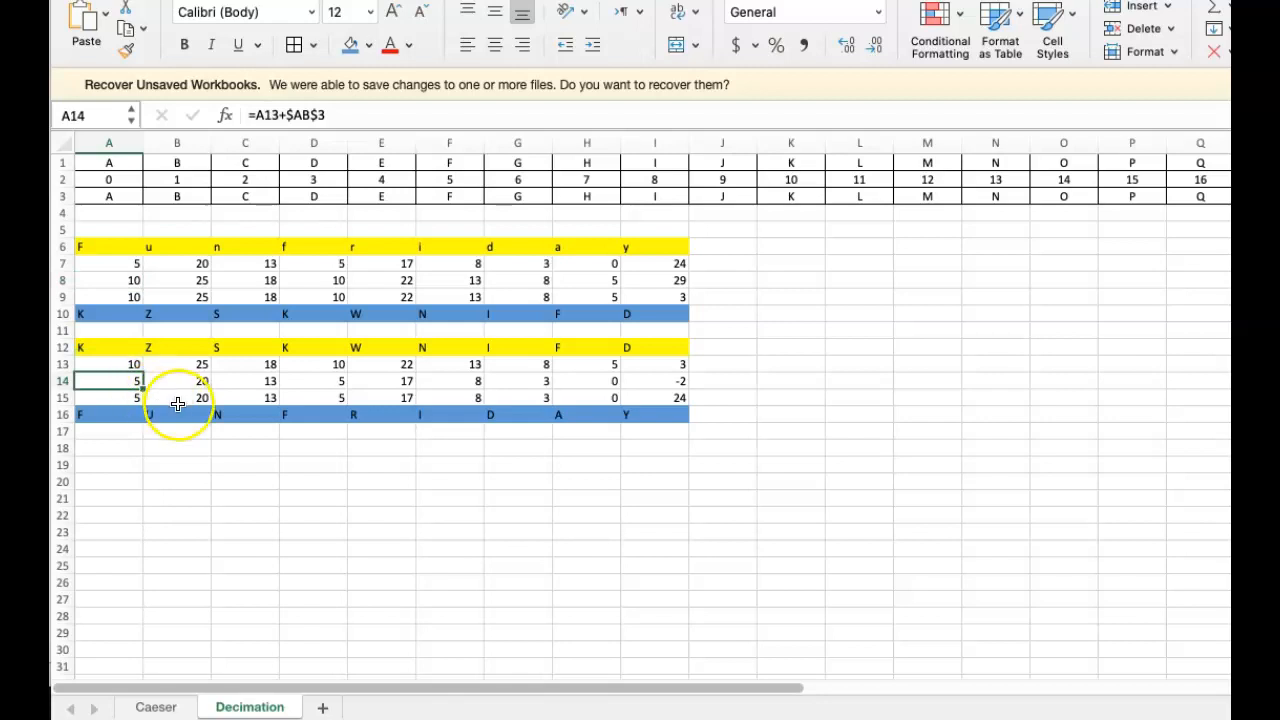
{"action": "left_click", "coordinate": [62, 143]}
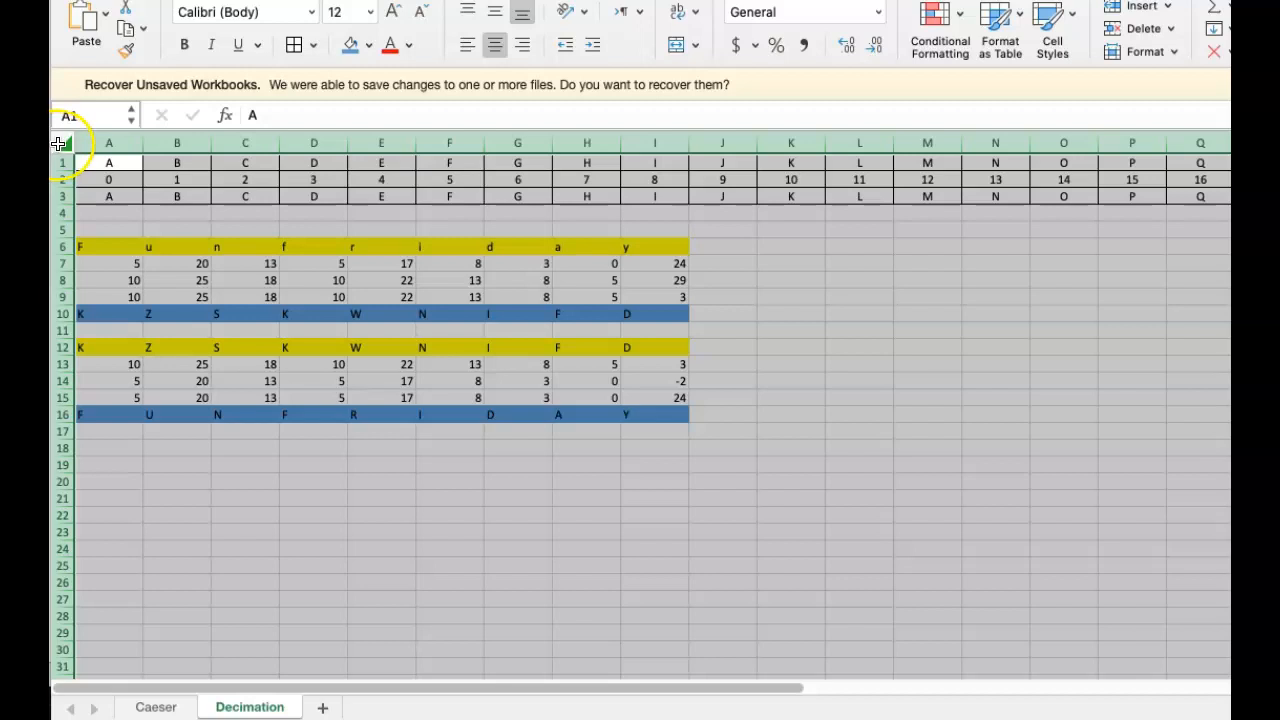
{"action": "left_click_drag", "start_coordinate": [144, 143], "coordinate": [101, 143]}
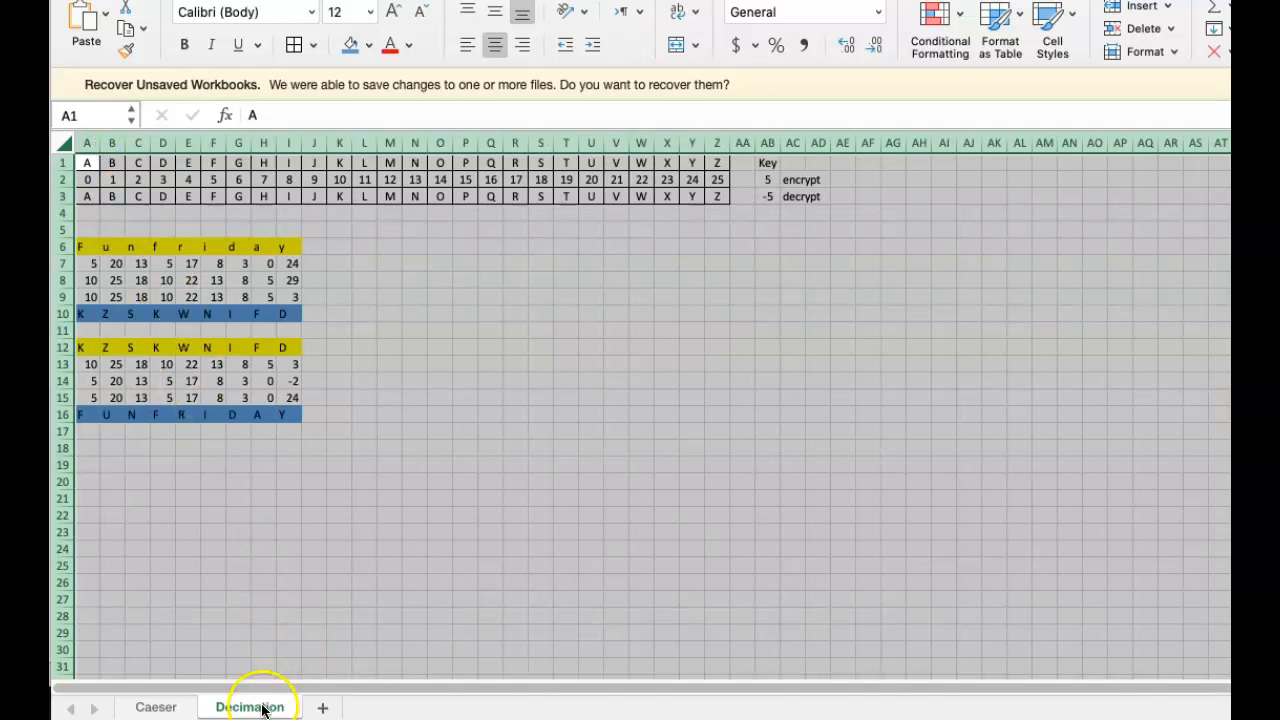
{"action": "scroll", "coordinate": [356, 538], "scroll_direction": "up", "scroll_amount": 3}
{"action": "scroll", "coordinate": [357, 538], "scroll_direction": "down", "scroll_amount": 3}
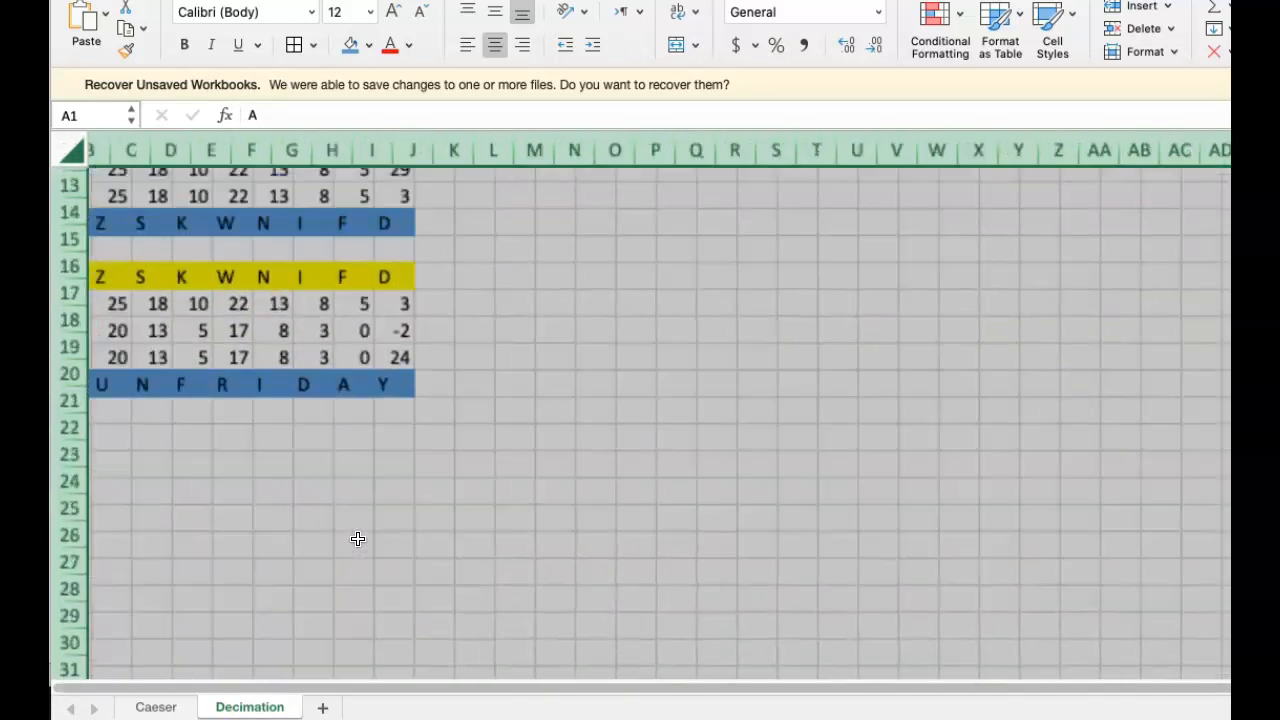
{"action": "scroll", "coordinate": [357, 538], "scroll_direction": "up", "scroll_amount": 4}
{"action": "scroll", "coordinate": [357, 538], "scroll_direction": "up", "scroll_amount": 5}
{"action": "scroll", "coordinate": [357, 538], "scroll_direction": "down", "scroll_amount": 2}
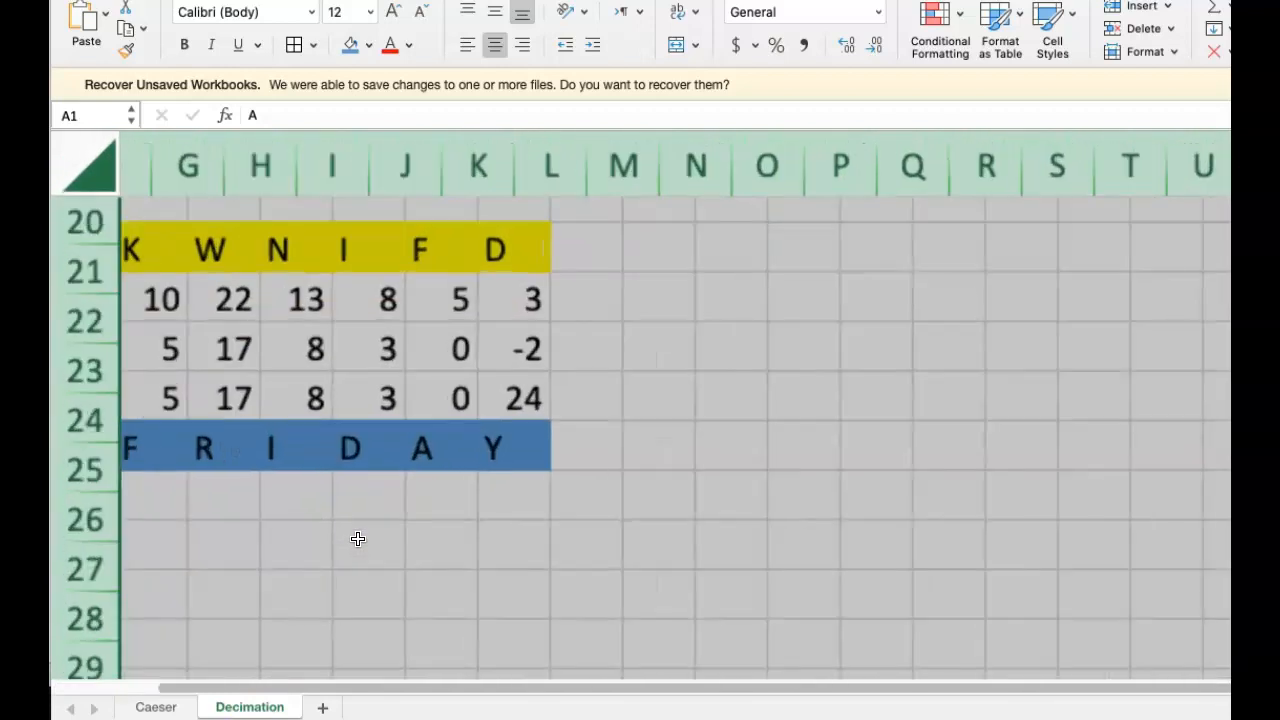
{"action": "scroll", "coordinate": [357, 538], "scroll_direction": "left", "scroll_amount": 3}
{"action": "scroll", "coordinate": [357, 538], "scroll_direction": "up", "scroll_amount": 8}
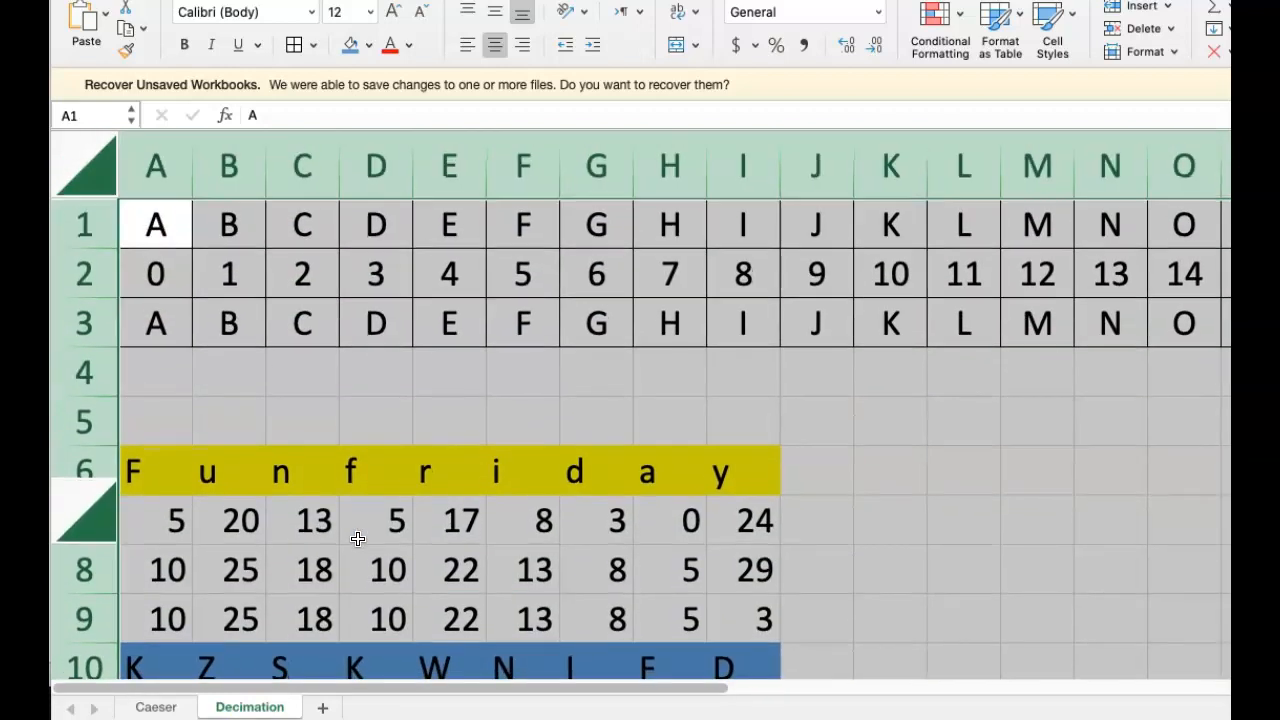
{"action": "scroll", "coordinate": [357, 538], "scroll_direction": "down", "scroll_amount": 1}
{"action": "scroll", "coordinate": [357, 538], "scroll_direction": "up", "scroll_amount": 1}
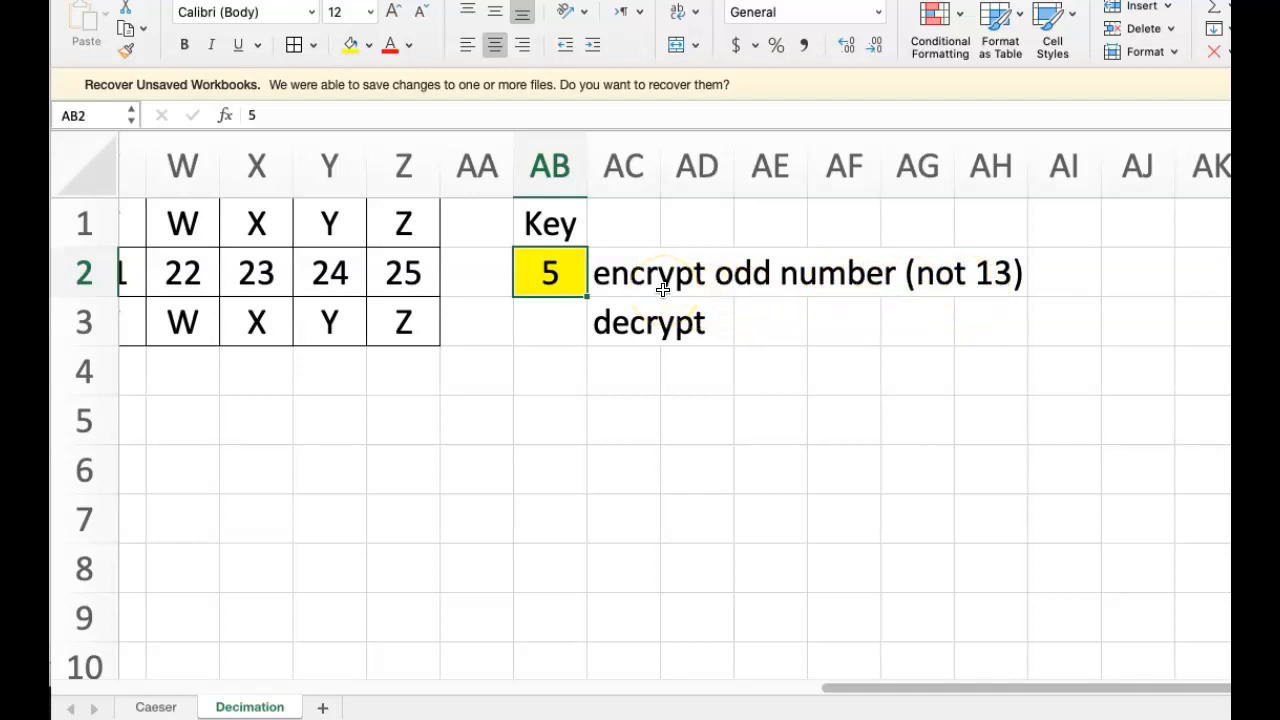
- Enter the numbers 0, 1 and 2 in AB5:AB7 below the key cells
{"action": "left_click", "coordinate": [543, 328]}
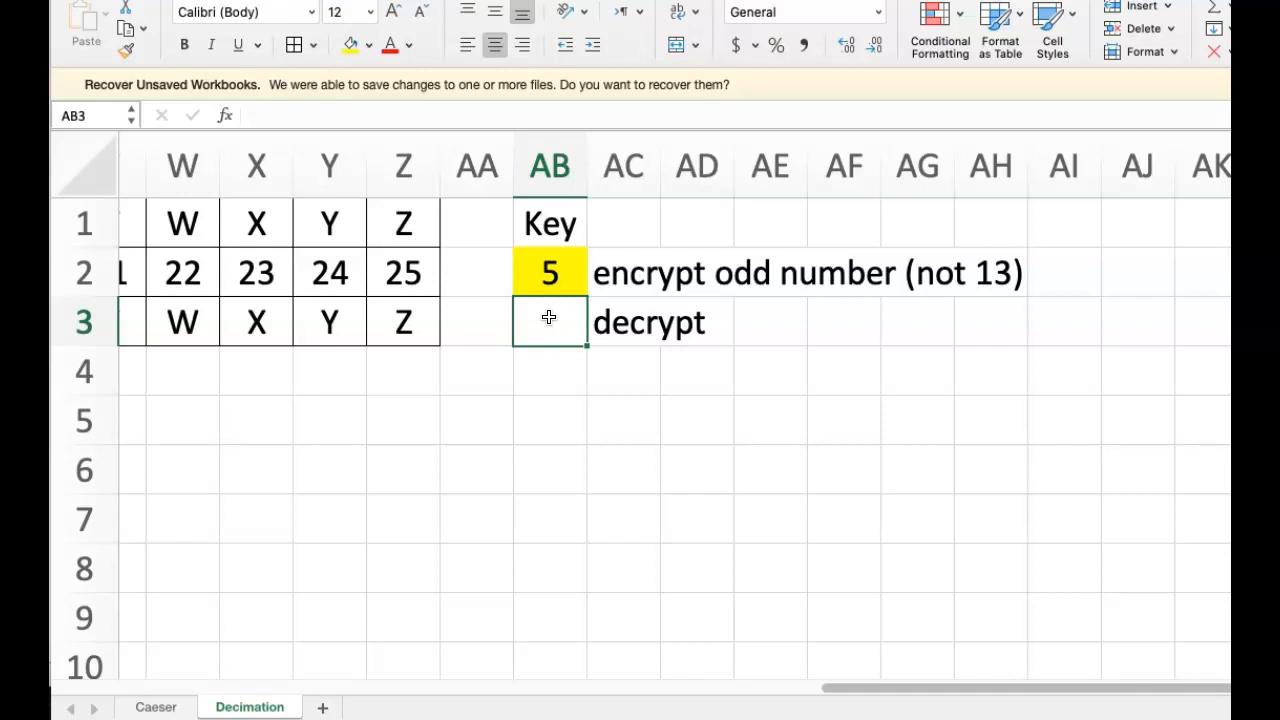
{"action": "left_click", "coordinate": [560, 408]}
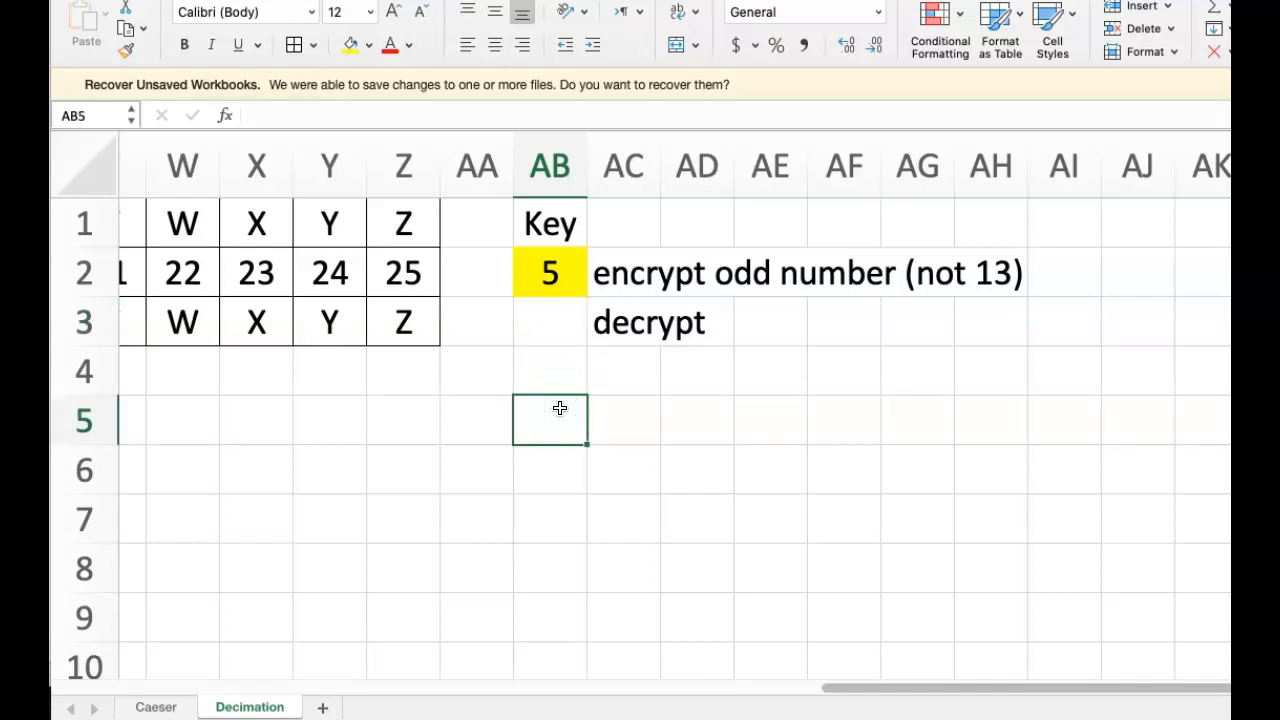
{"action": "type", "text": "0"}
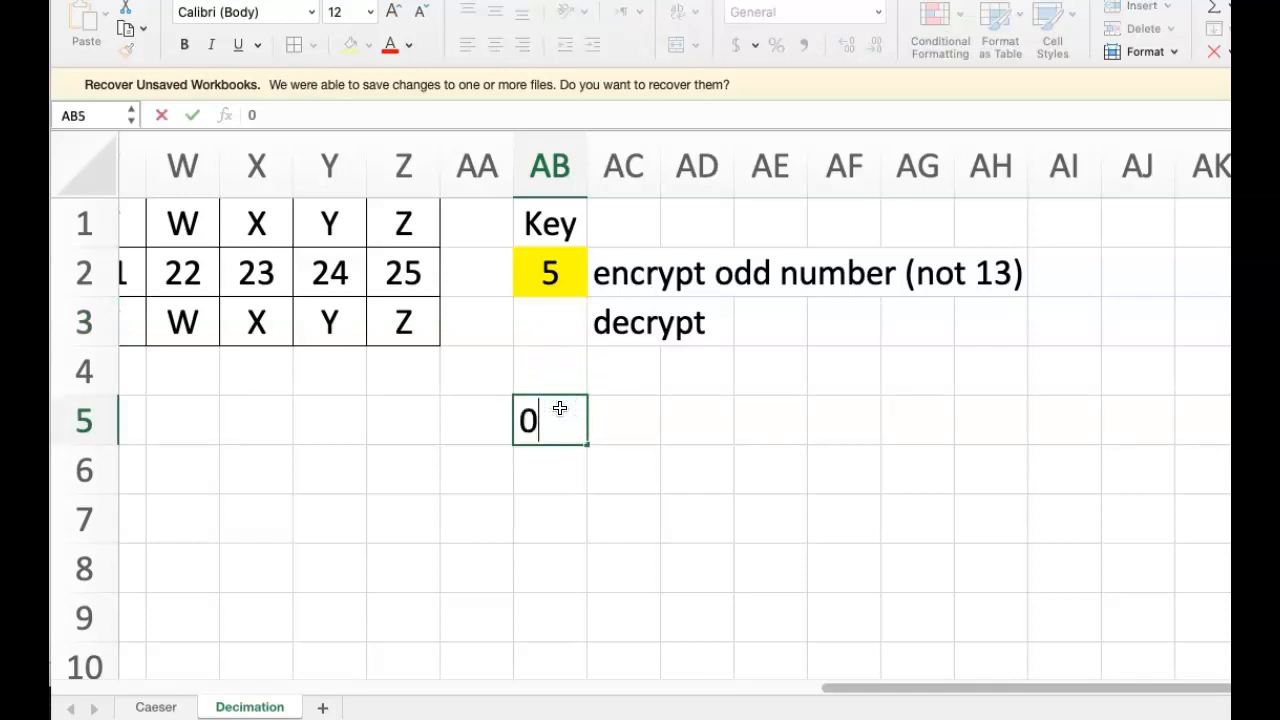
{"action": "key", "text": "Return"}
{"action": "type", "text": "1"}
{"action": "key", "text": "Return"}
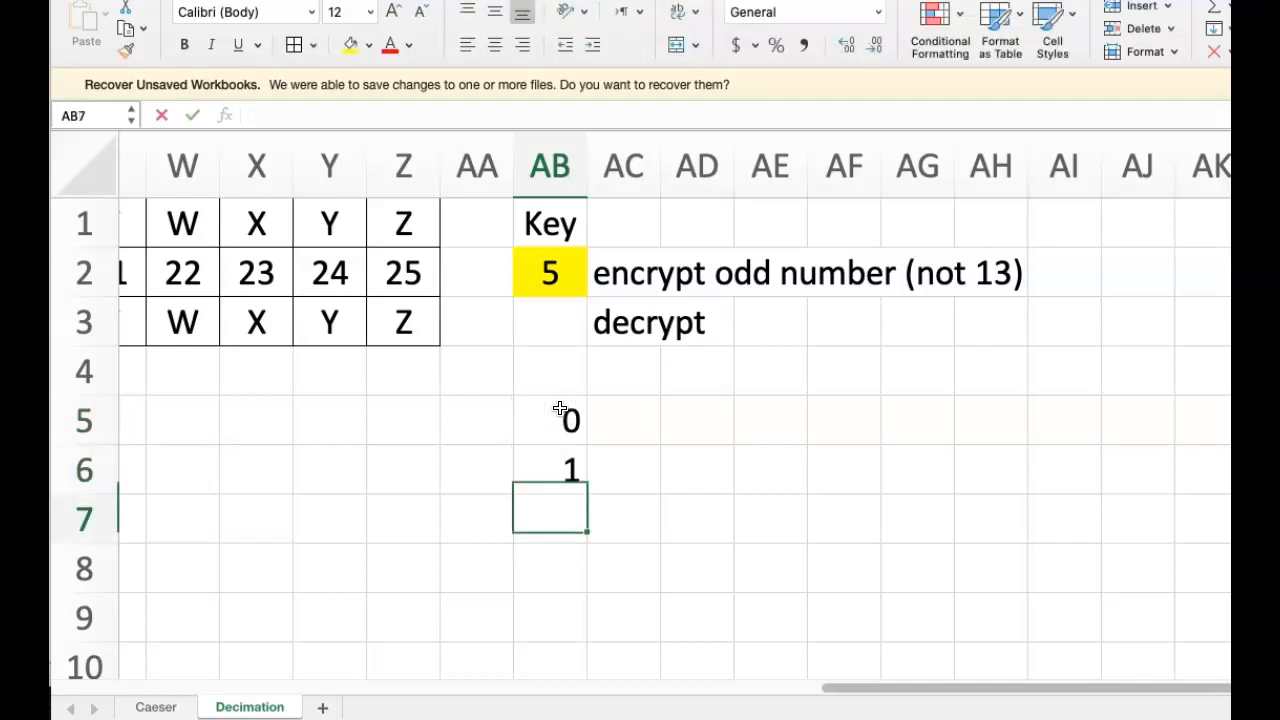
{"action": "key", "text": "Return"}
- Try to extend the 0, 1, 2 series from AB5:AB7 down column AB to row 50
{"action": "left_click_drag", "start_coordinate": [555, 427], "coordinate": [549, 516]}
{"action": "scroll", "coordinate": [625, 563], "scroll_direction": "down", "scroll_amount": 1}
{"action": "scroll", "coordinate": [622, 560], "scroll_direction": "left", "scroll_amount": 1}
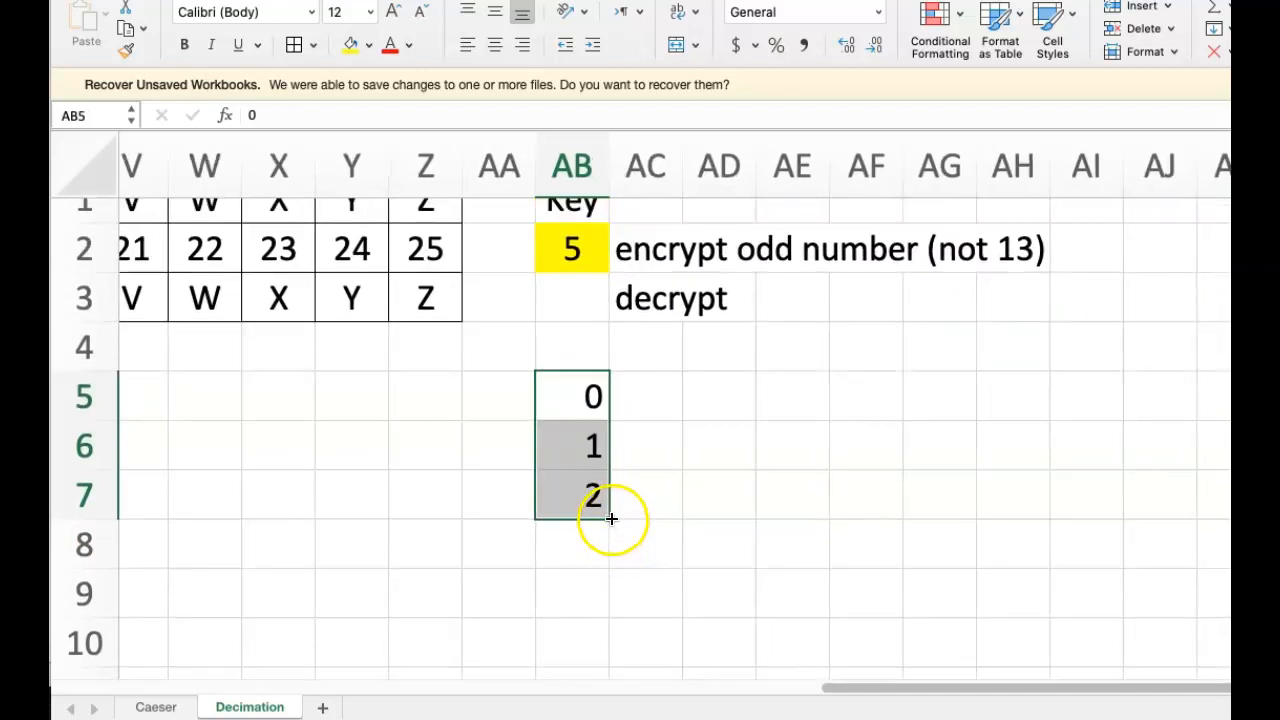
{"action": "left_click_drag", "start_coordinate": [611, 518], "coordinate": [602, 622]}
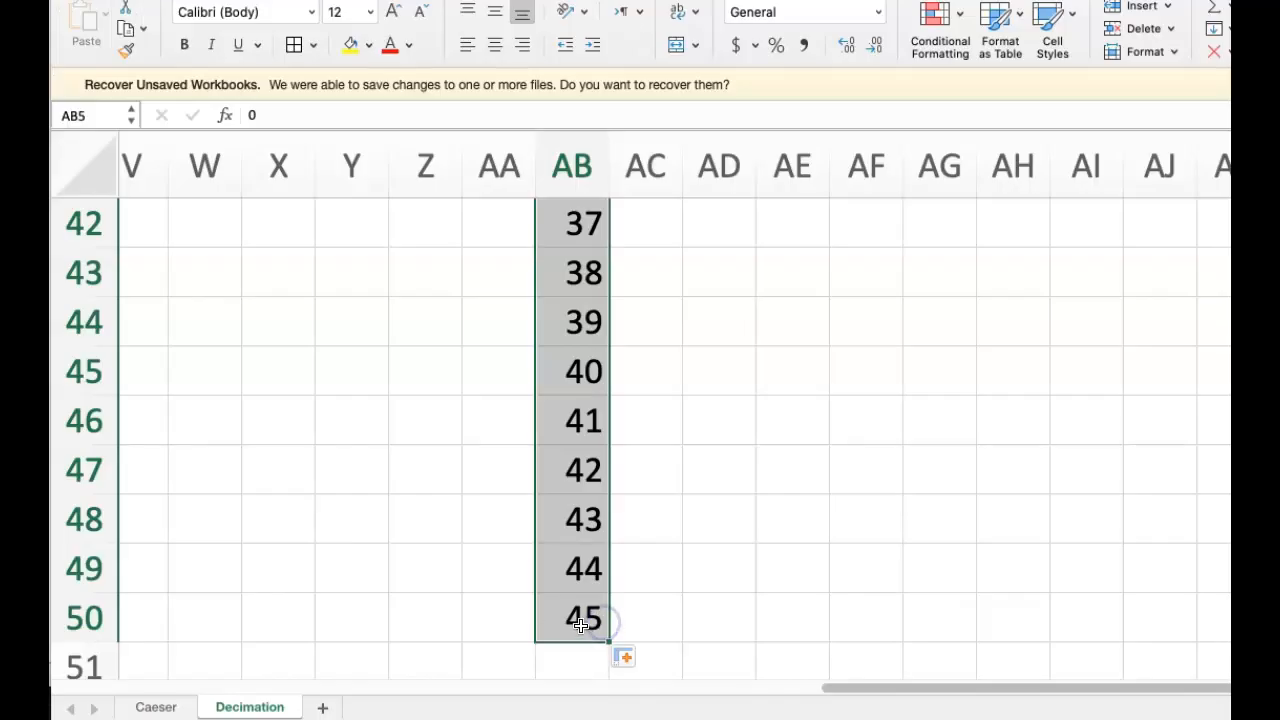
{"action": "key", "text": "super+z"}
- Fill AB5:AB17 with the odd numbers from 1 to 25
{"action": "mouse_move", "coordinate": [527, 535]}
{"action": "left_mouse_down"}
{"action": "mouse_move", "coordinate": [523, 655]}
{"action": "mouse_move", "coordinate": [572, 705]}
{"action": "mouse_move", "coordinate": [579, 487]}
{"action": "left_mouse_up"}
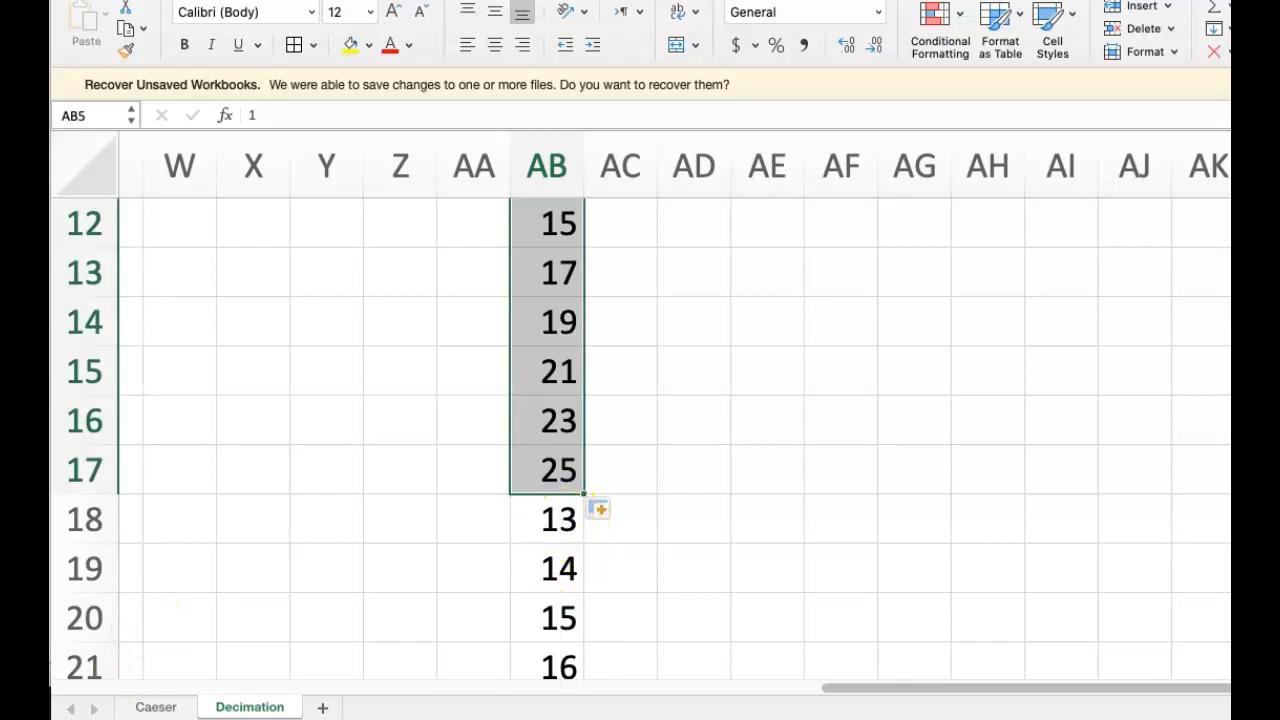
{"action": "scroll", "coordinate": [487, 405], "scroll_direction": "up", "scroll_amount": 5}
- Enter the absolute reference =$AB$2 in AA5 and fill it down to AA17 beside the odd numbers
{"action": "left_click", "coordinate": [487, 405]}
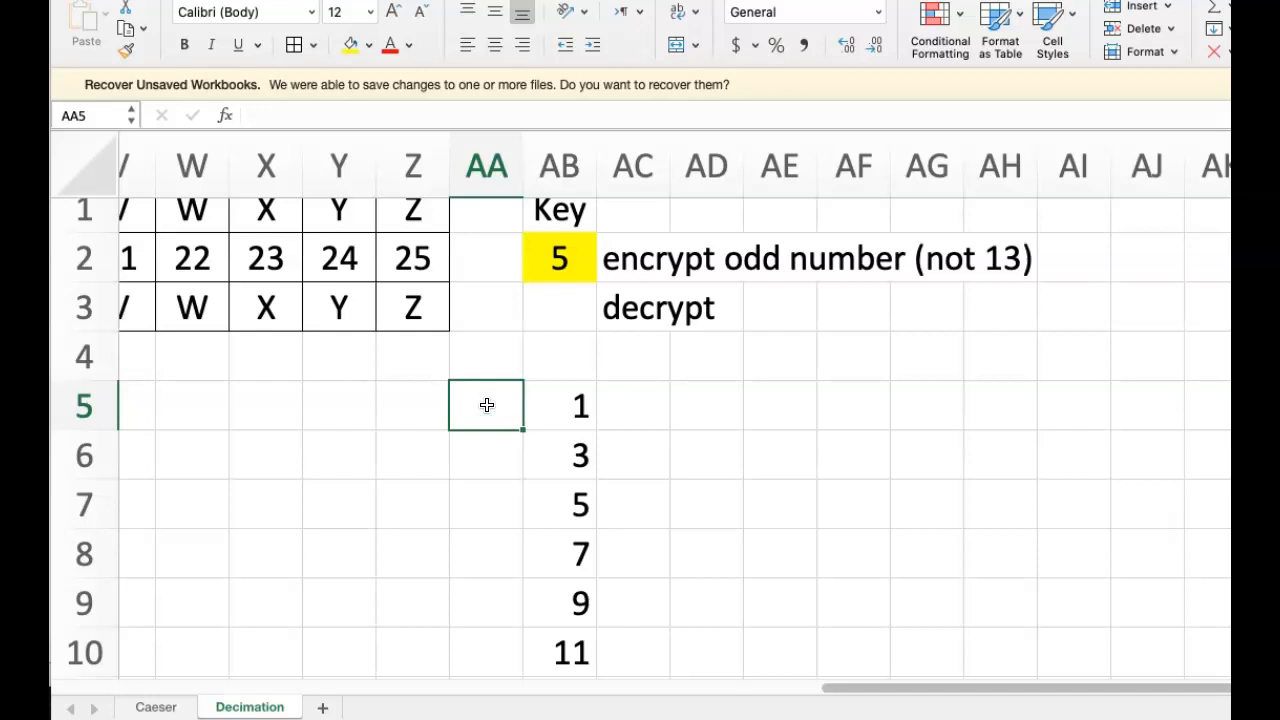
{"action": "type", "text": "="}
{"action": "left_click", "coordinate": [570, 255]}
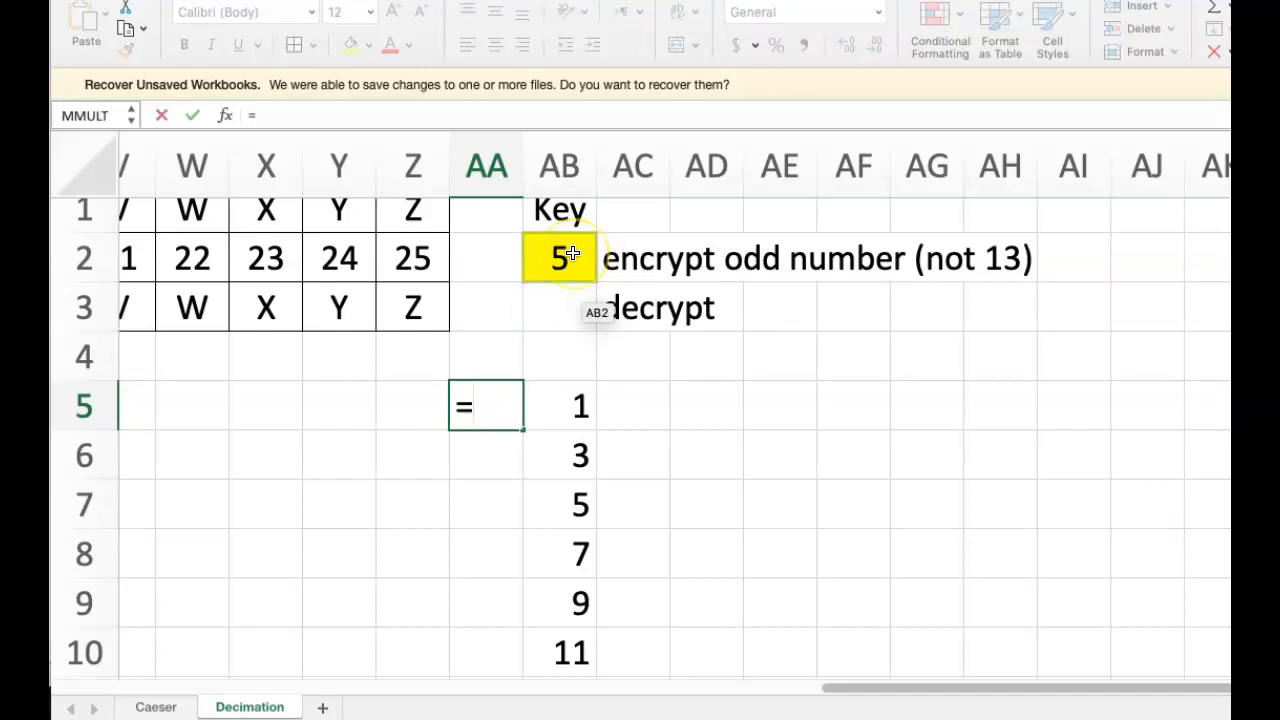
{"action": "left_click", "coordinate": [573, 254]}
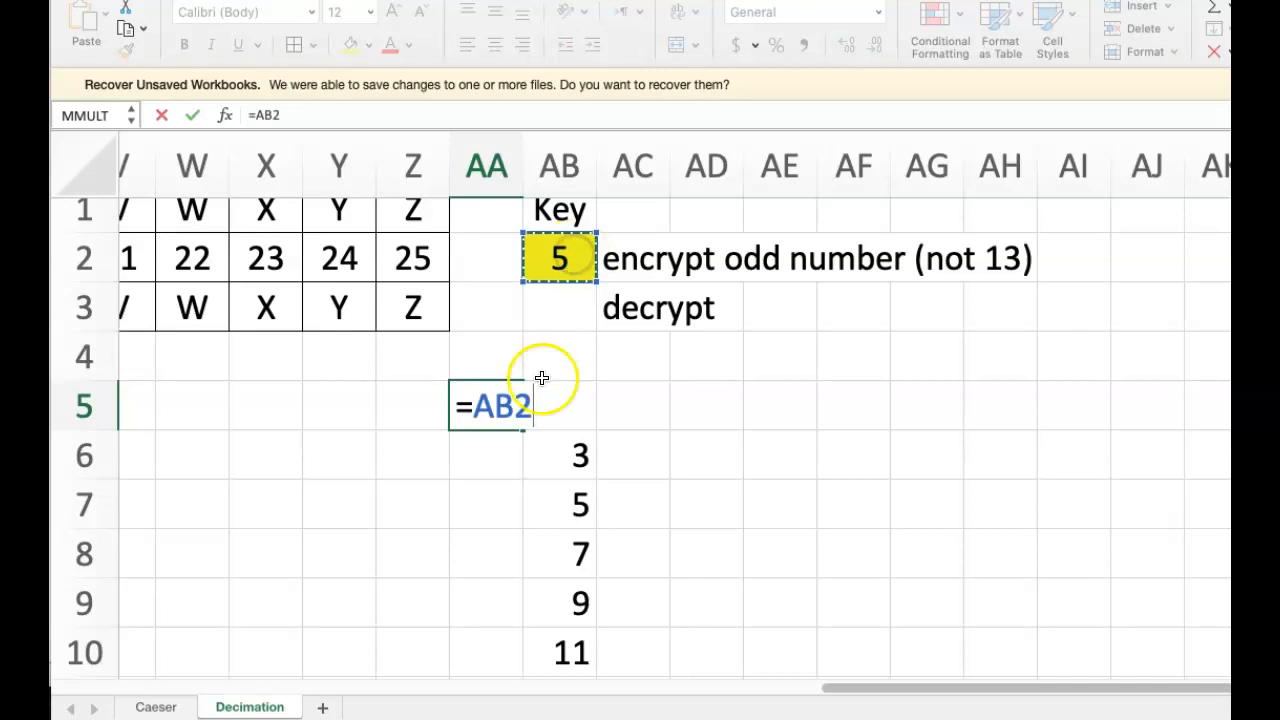
{"action": "left_click", "coordinate": [477, 410]}
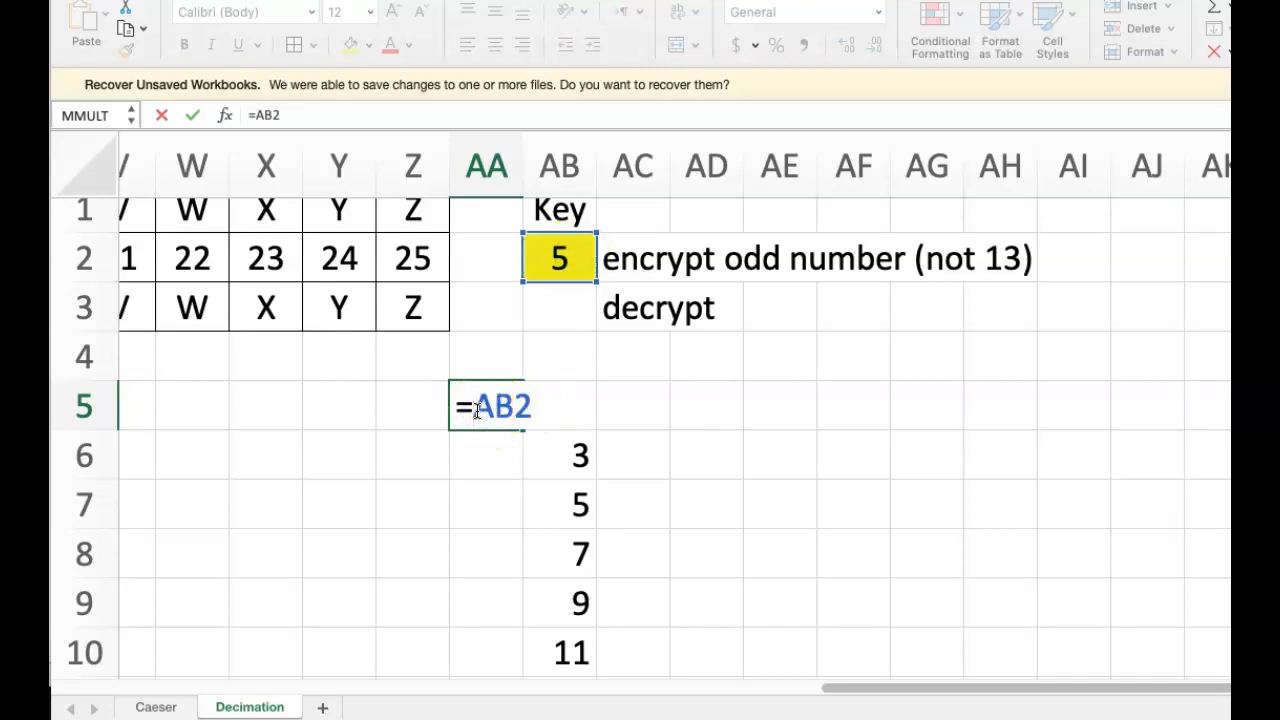
{"action": "type", "text": "$"}
{"action": "left_click", "coordinate": [532, 406]}
{"action": "type", "text": "$"}
{"action": "left_click", "coordinate": [520, 420]}
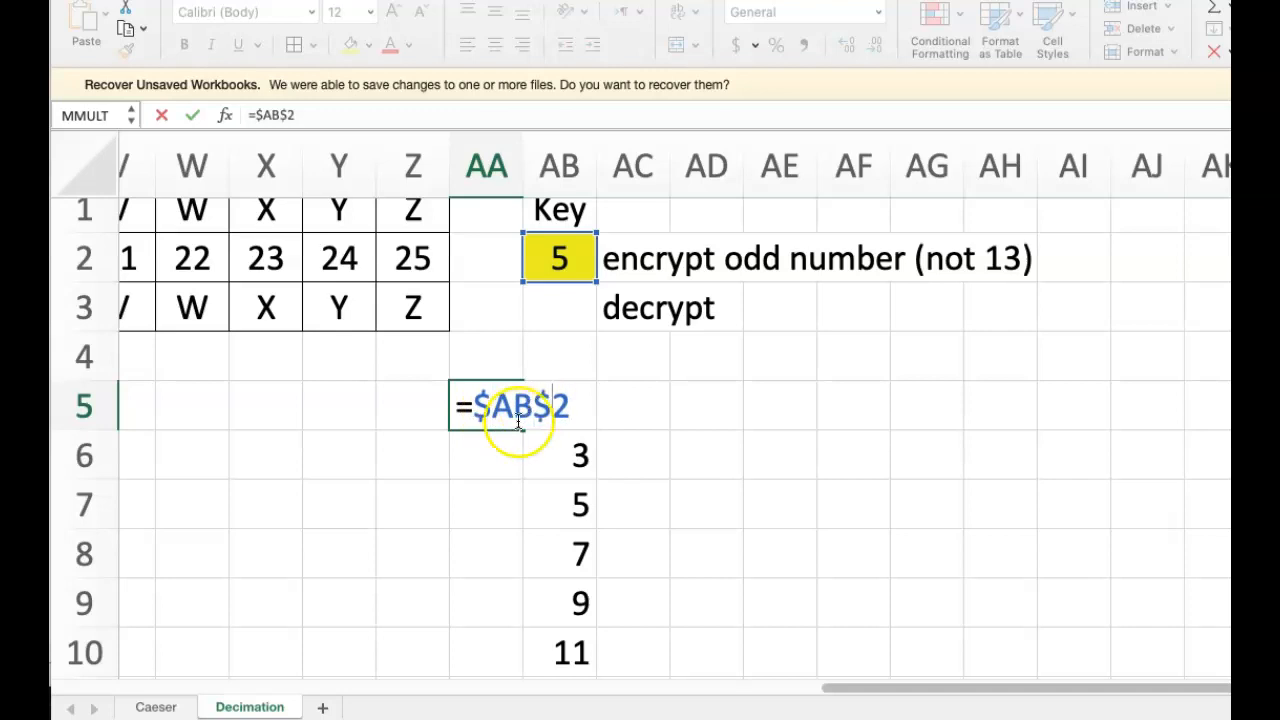
{"action": "left_click", "coordinate": [554, 397]}
{"action": "key", "text": "Return"}
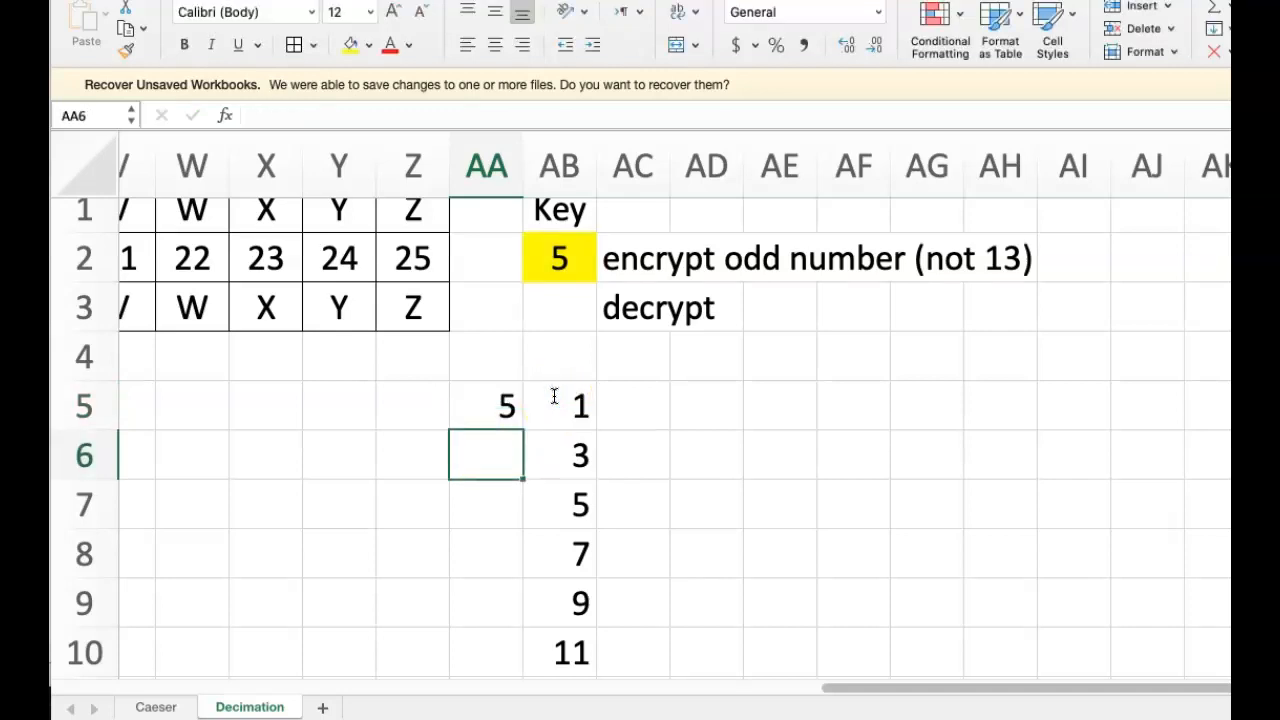
{"action": "left_click", "coordinate": [503, 404]}
{"action": "left_click_drag", "start_coordinate": [524, 428], "coordinate": [523, 598]}
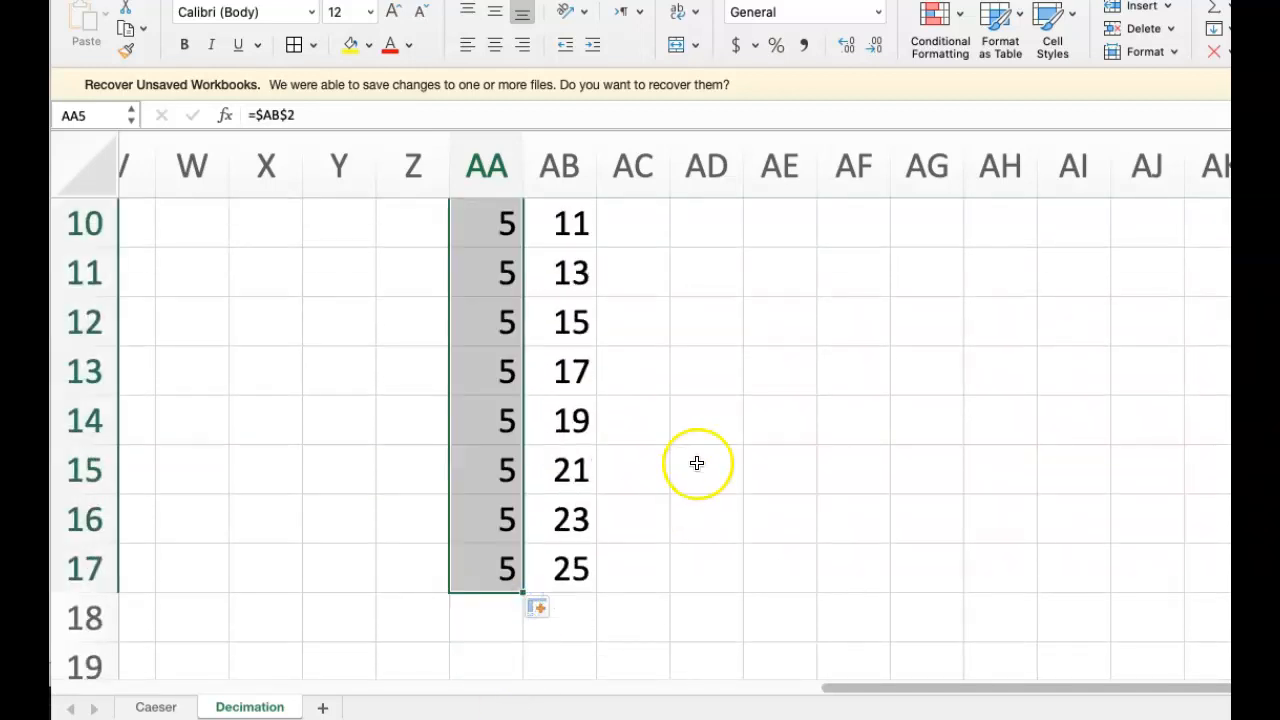
- Try 7 as the encryption key in AB2 and set the key back to 5
{"action": "scroll", "coordinate": [697, 463], "scroll_direction": "up", "scroll_amount": 5}
{"action": "left_click", "coordinate": [560, 273]}
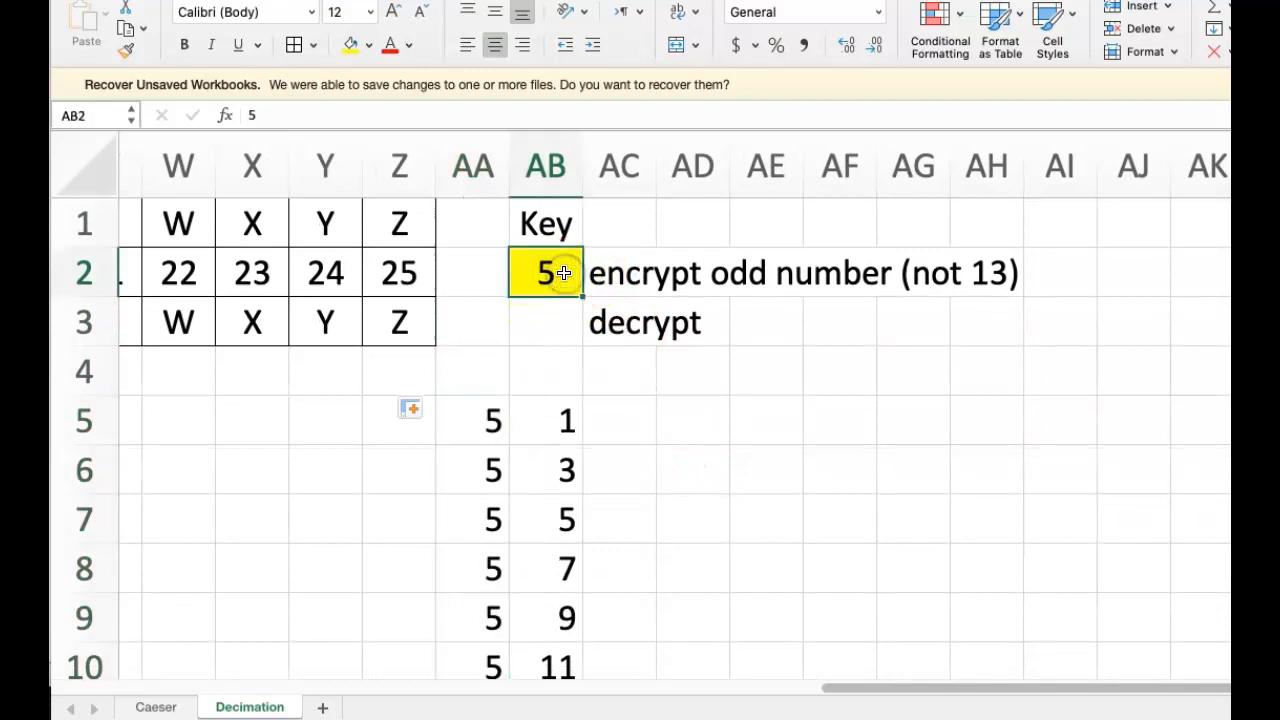
{"action": "type", "text": "7"}
{"action": "key", "text": "Return"}
{"action": "left_click", "coordinate": [563, 273]}
{"action": "type", "text": "5"}
{"action": "key", "text": "Return"}
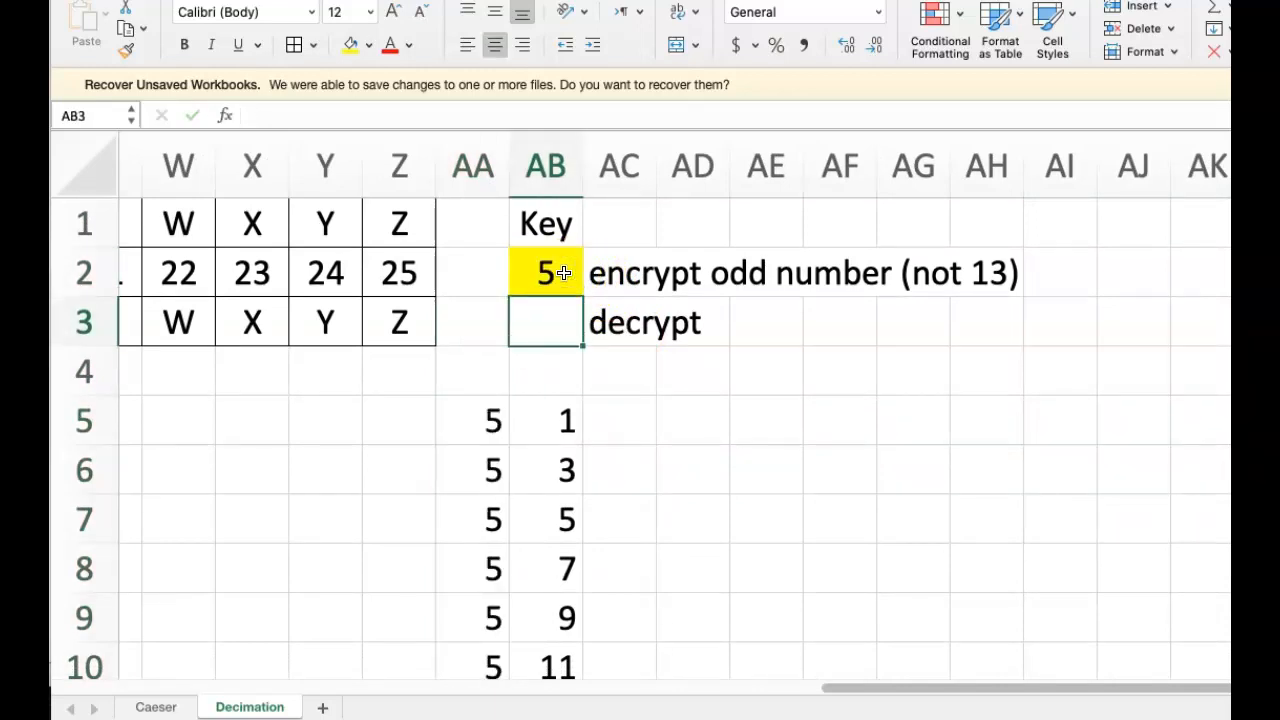
- Enter =MOD(AA5*AB5,26) in AC5 and fill it down to AC17
{"action": "left_click", "coordinate": [617, 433]}
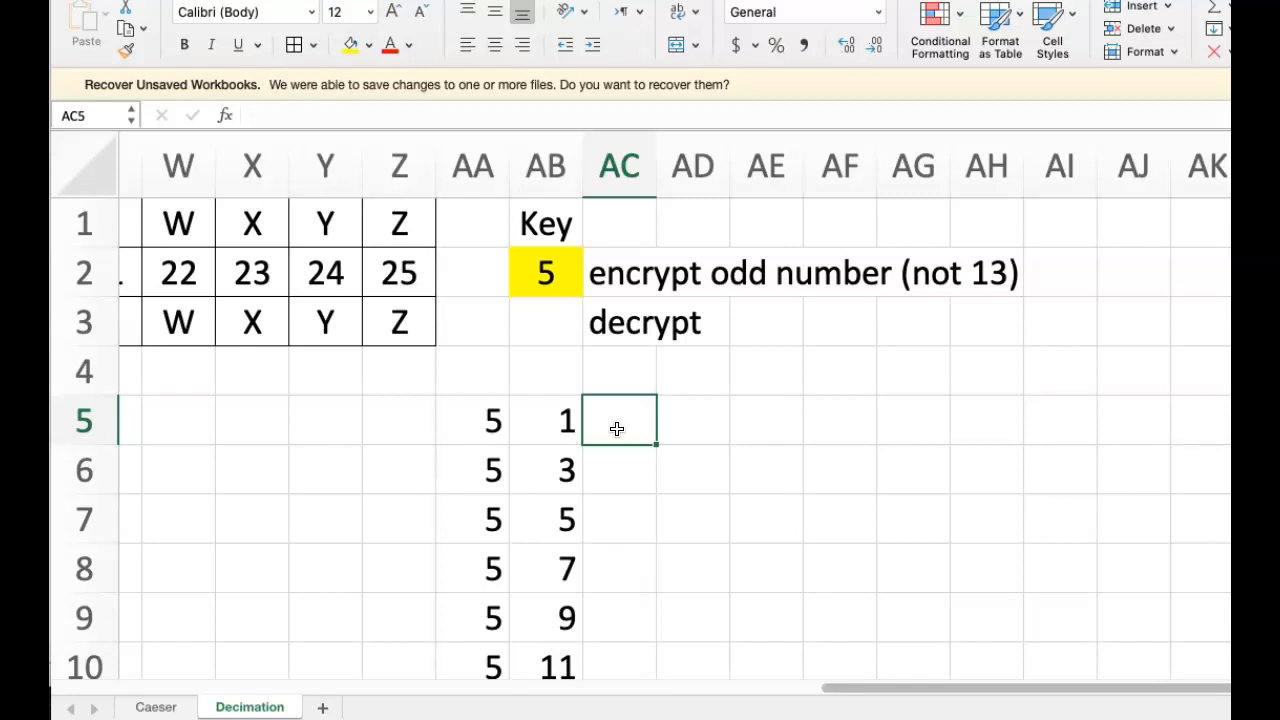
{"action": "left_click", "coordinate": [617, 428]}
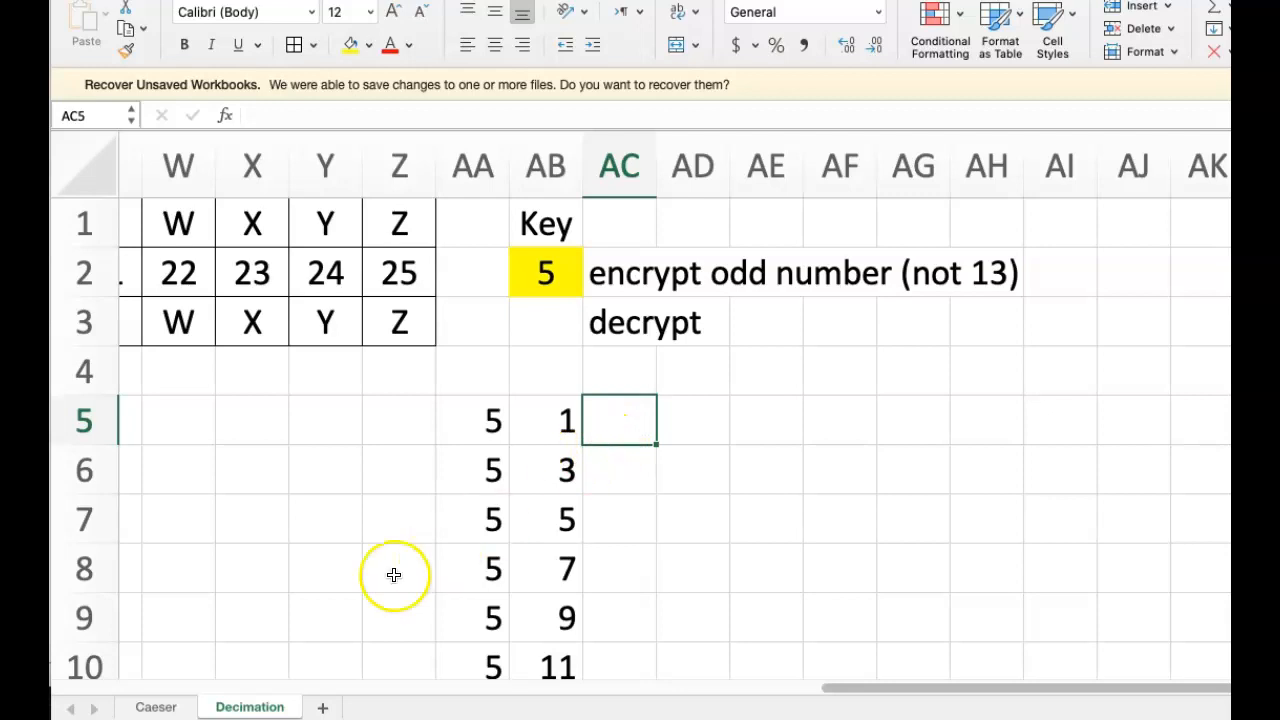
{"action": "type", "text": "=mod(AA5*AB5,26)"}
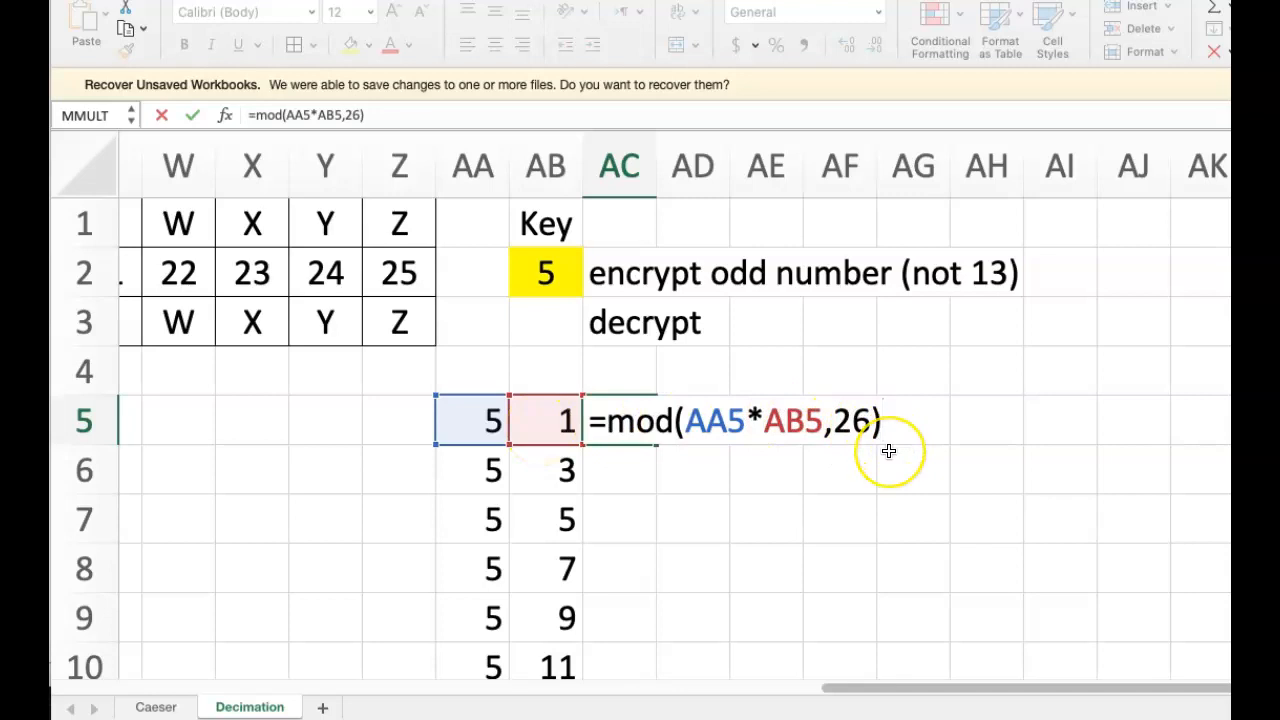
{"action": "key", "text": "Return"}
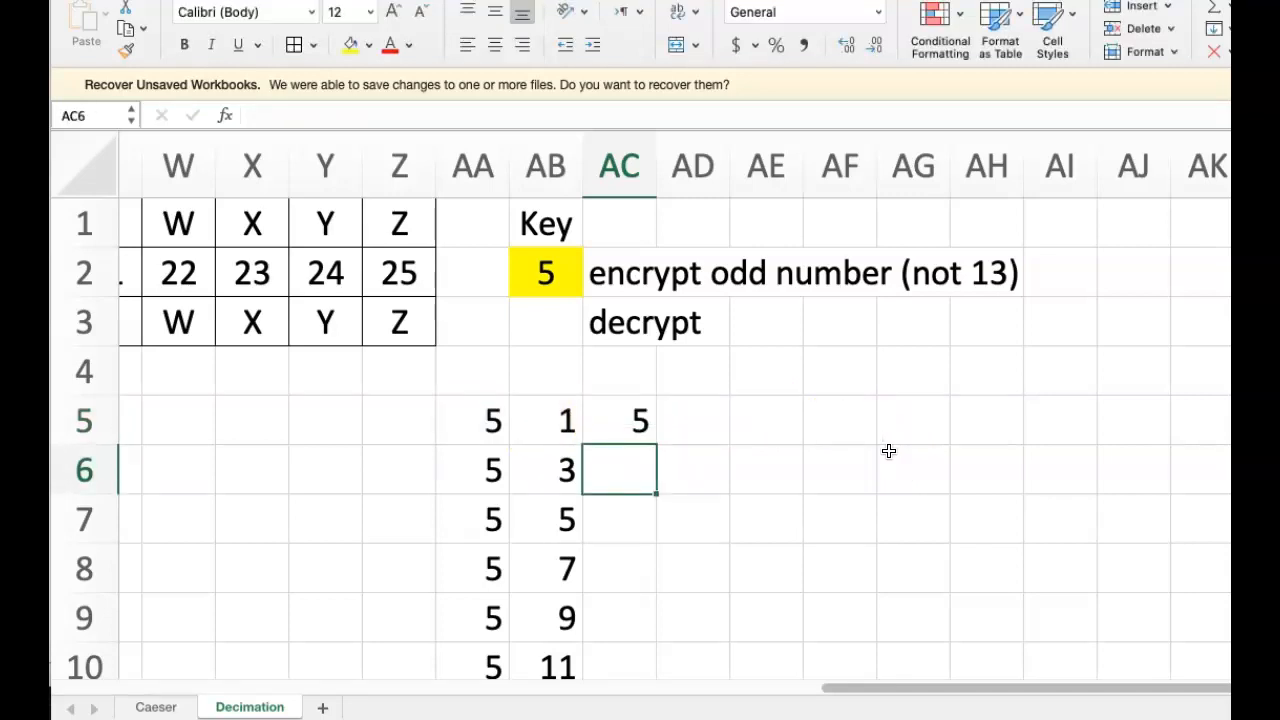
{"action": "left_click", "coordinate": [618, 423]}
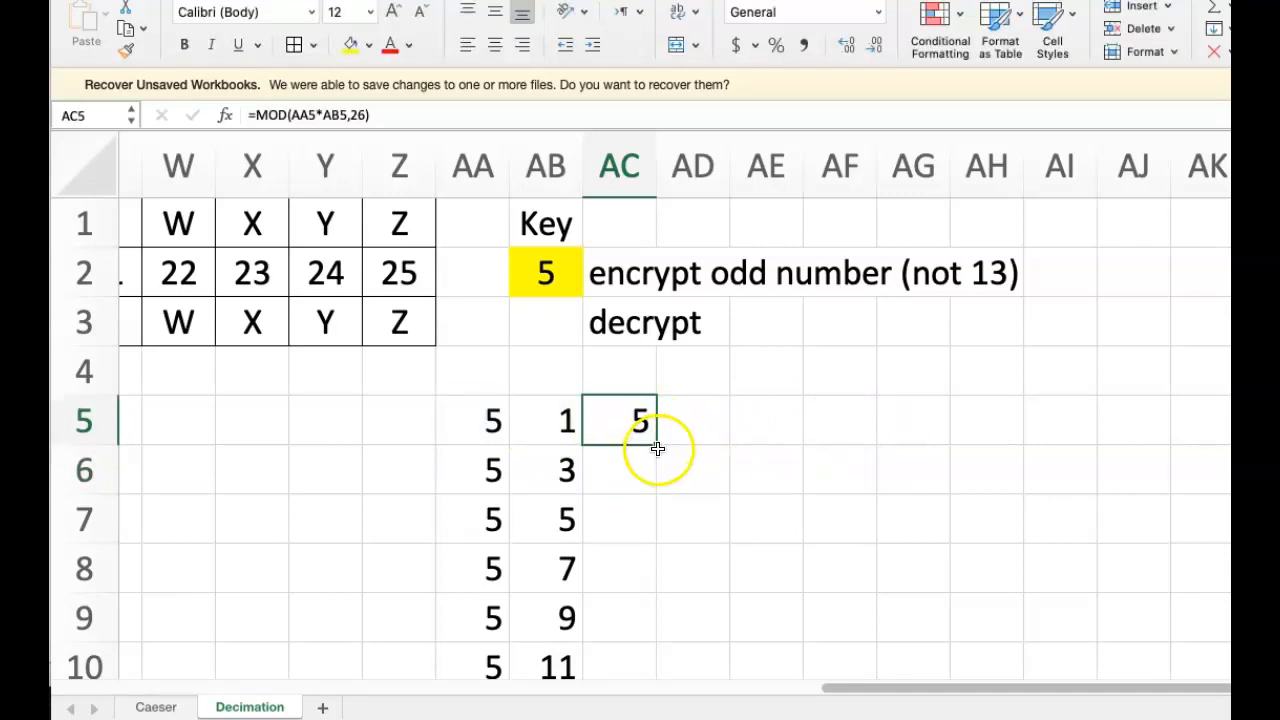
{"action": "left_click_drag", "start_coordinate": [657, 448], "coordinate": [644, 626]}
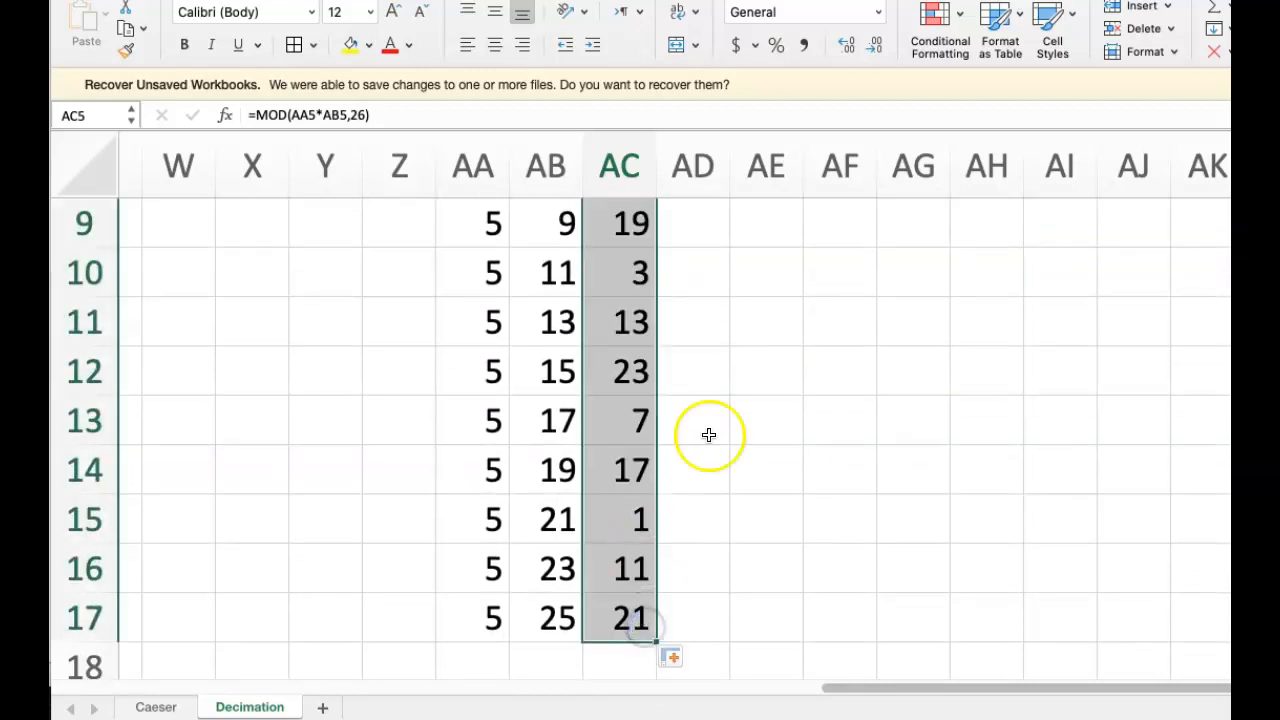
- Find the row where the product in column AC equals 1 and check its multiplier in column AB
{"action": "scroll", "coordinate": [709, 427], "scroll_direction": "up", "scroll_amount": 6}
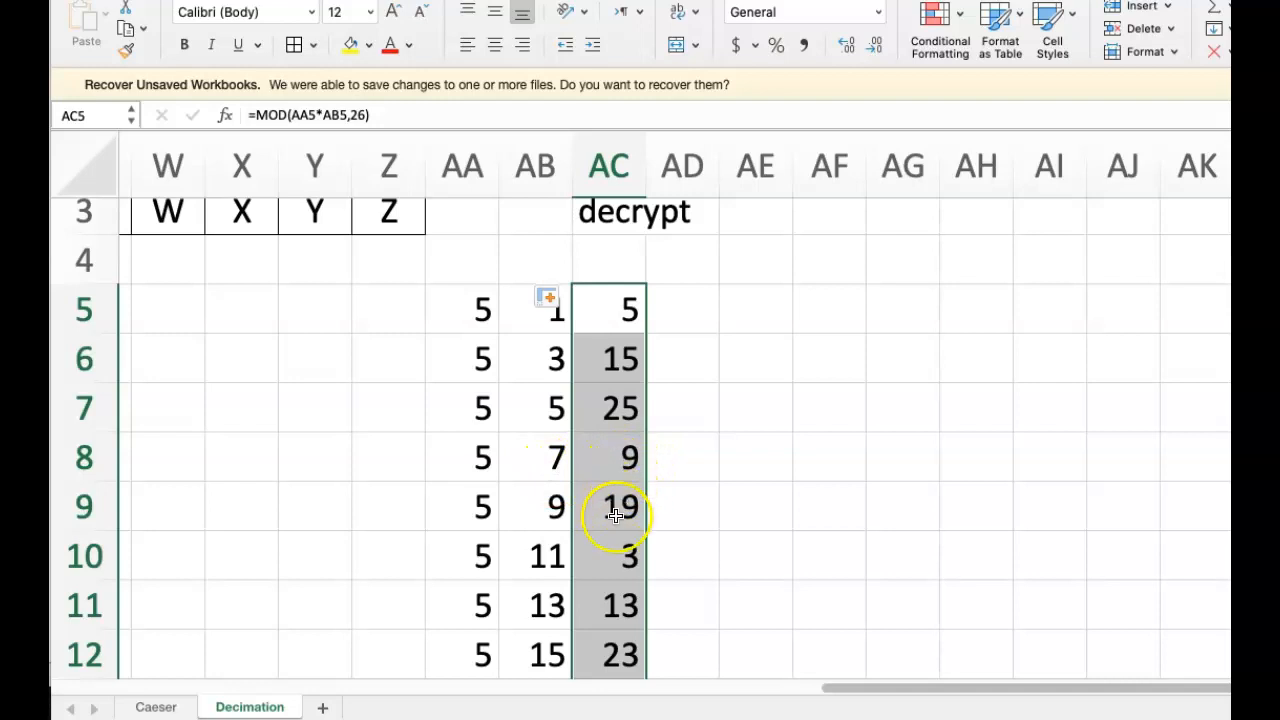
{"action": "scroll", "coordinate": [609, 525], "scroll_direction": "down", "scroll_amount": 1}
{"action": "scroll", "coordinate": [609, 560], "scroll_direction": "down", "scroll_amount": 4}
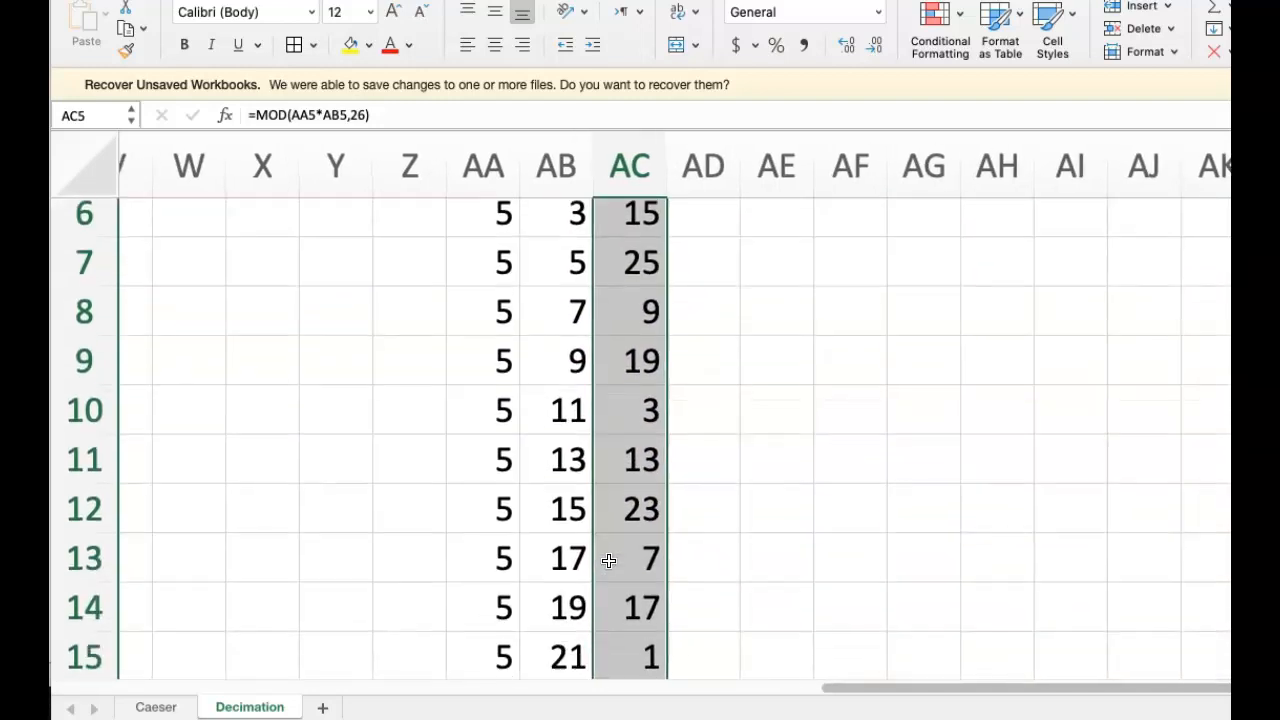
{"action": "left_click", "coordinate": [622, 557]}
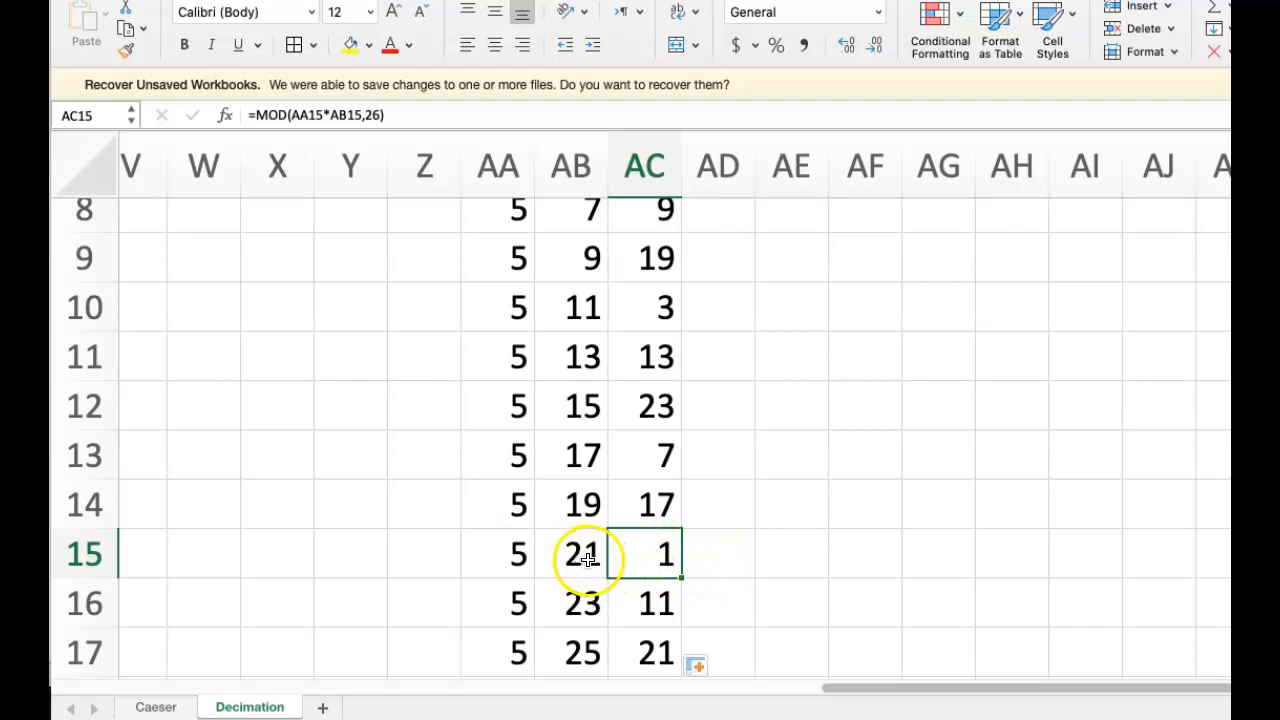
{"action": "scroll", "coordinate": [584, 559], "scroll_direction": "up", "scroll_amount": 4}
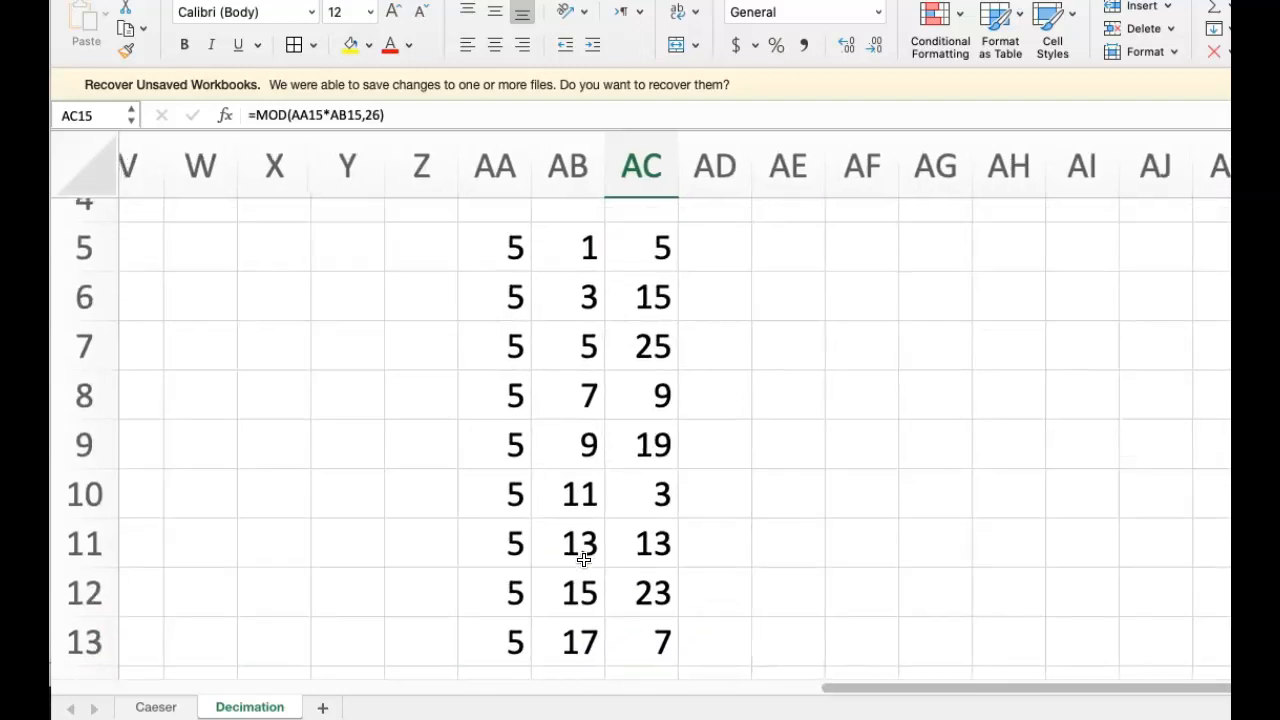
{"action": "scroll", "coordinate": [584, 559], "scroll_direction": "down", "scroll_amount": 4}
{"action": "left_click", "coordinate": [584, 559]}
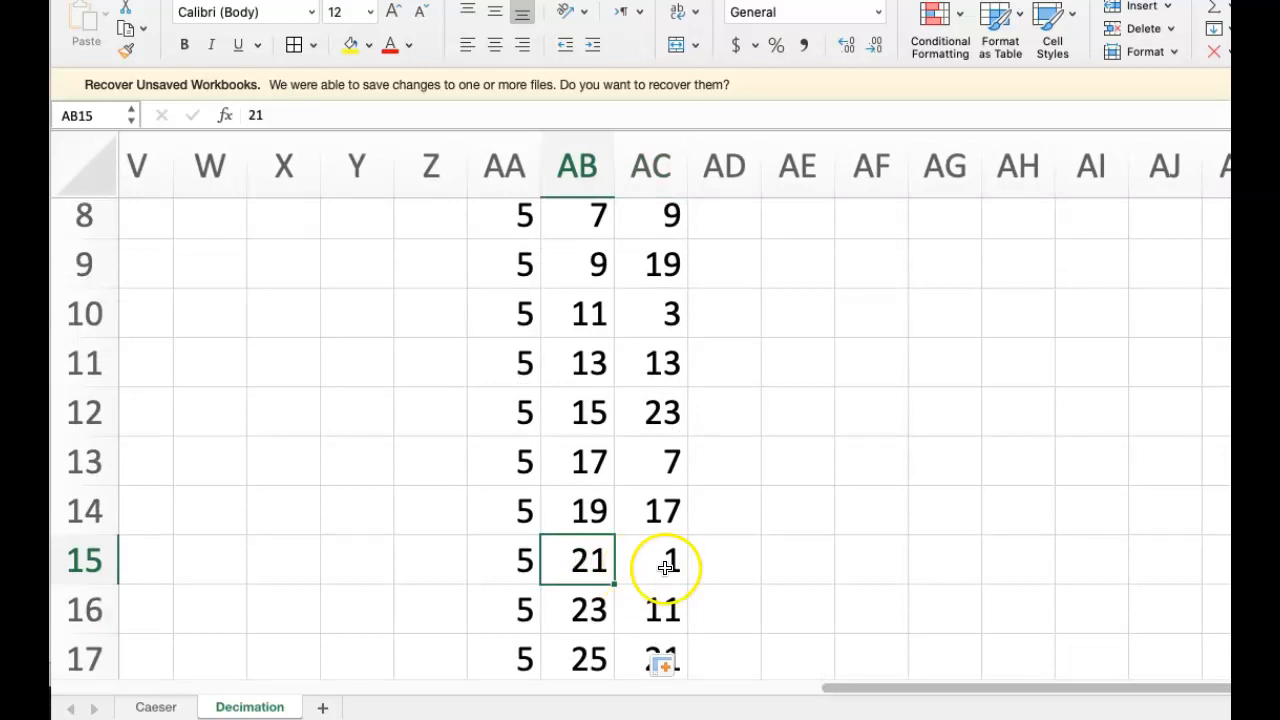
- Begin a VLOOKUP formula in AB3, beside the decrypt label, and select AC5:AD17 as its range
{"action": "scroll", "coordinate": [665, 567], "scroll_direction": "up", "scroll_amount": 5}
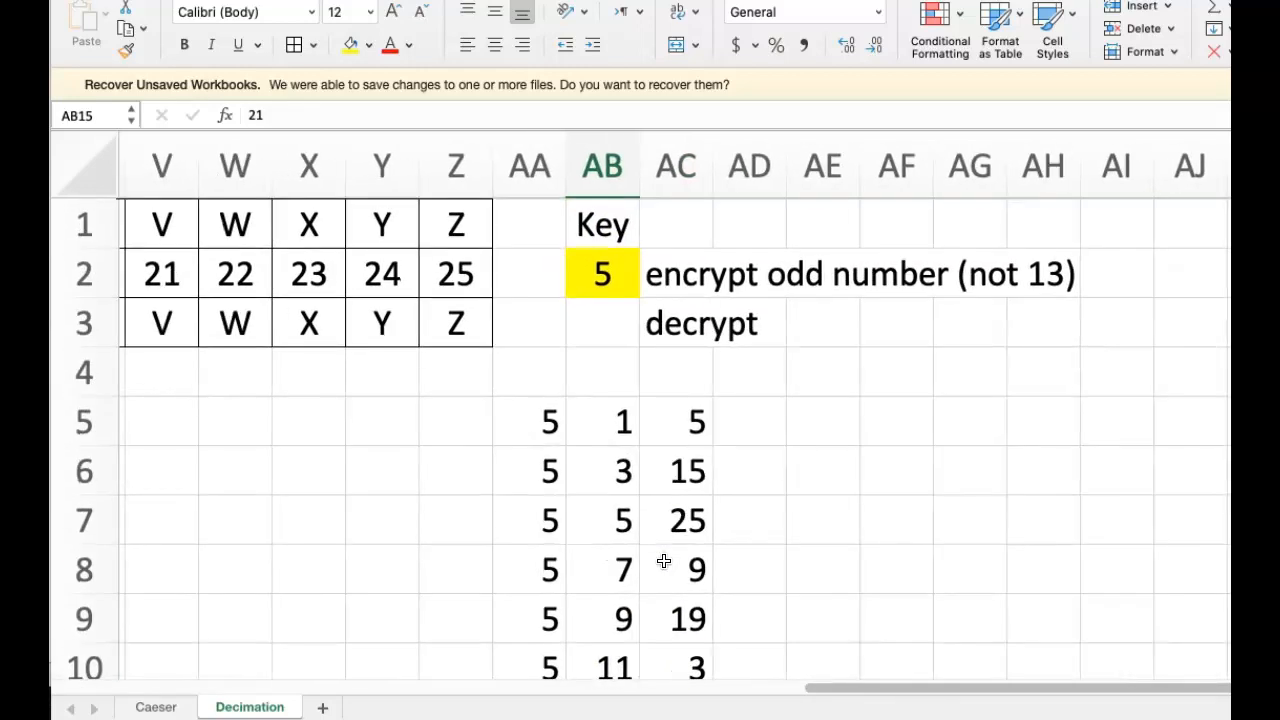
{"action": "left_click", "coordinate": [601, 323]}
{"action": "type", "text": "="}
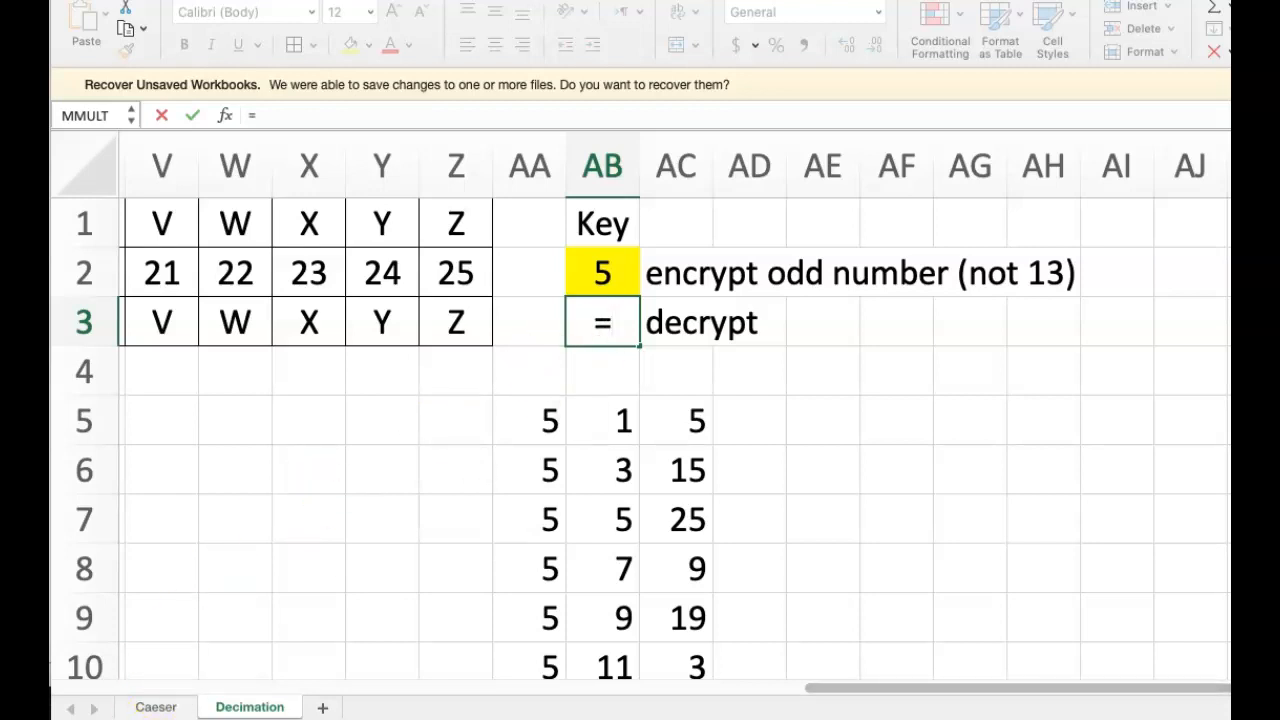
{"action": "type", "text": "VLOOKUP("}
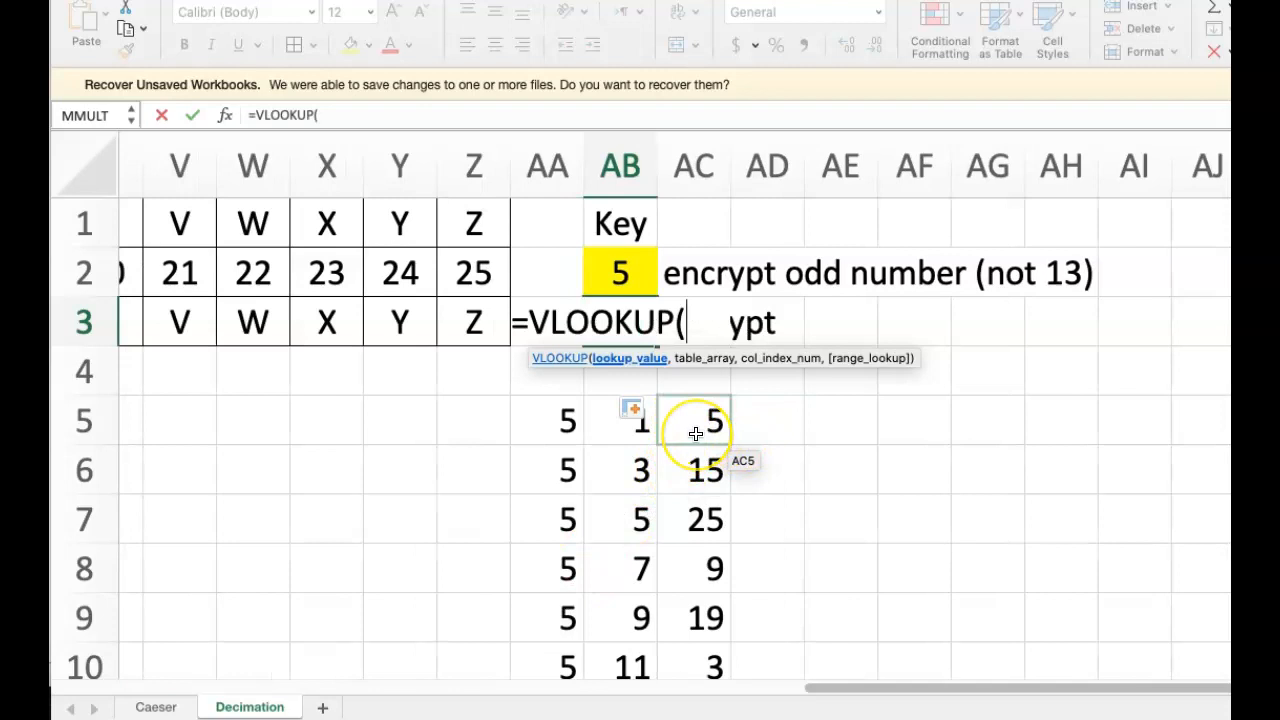
{"action": "left_click_drag", "start_coordinate": [696, 433], "coordinate": [740, 494]}
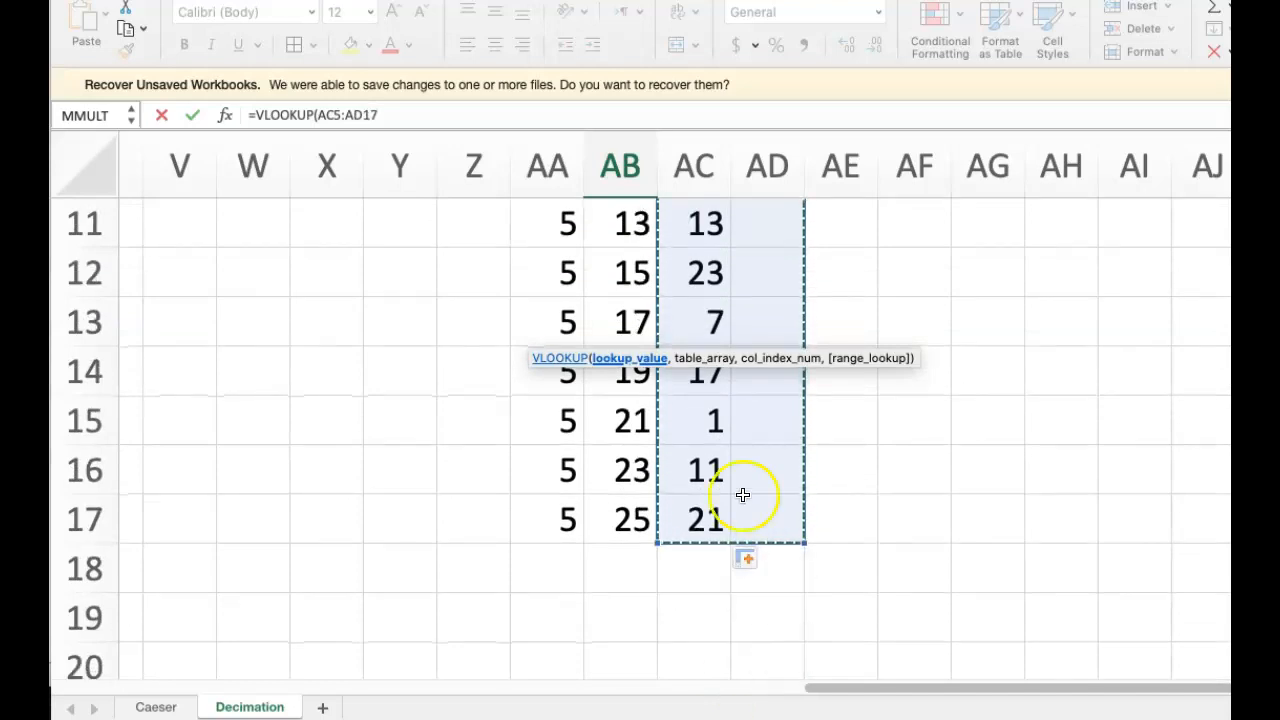
{"action": "scroll", "coordinate": [740, 490], "scroll_direction": "up", "scroll_amount": 2}
{"action": "scroll", "coordinate": [735, 486], "scroll_direction": "up", "scroll_amount": 3}
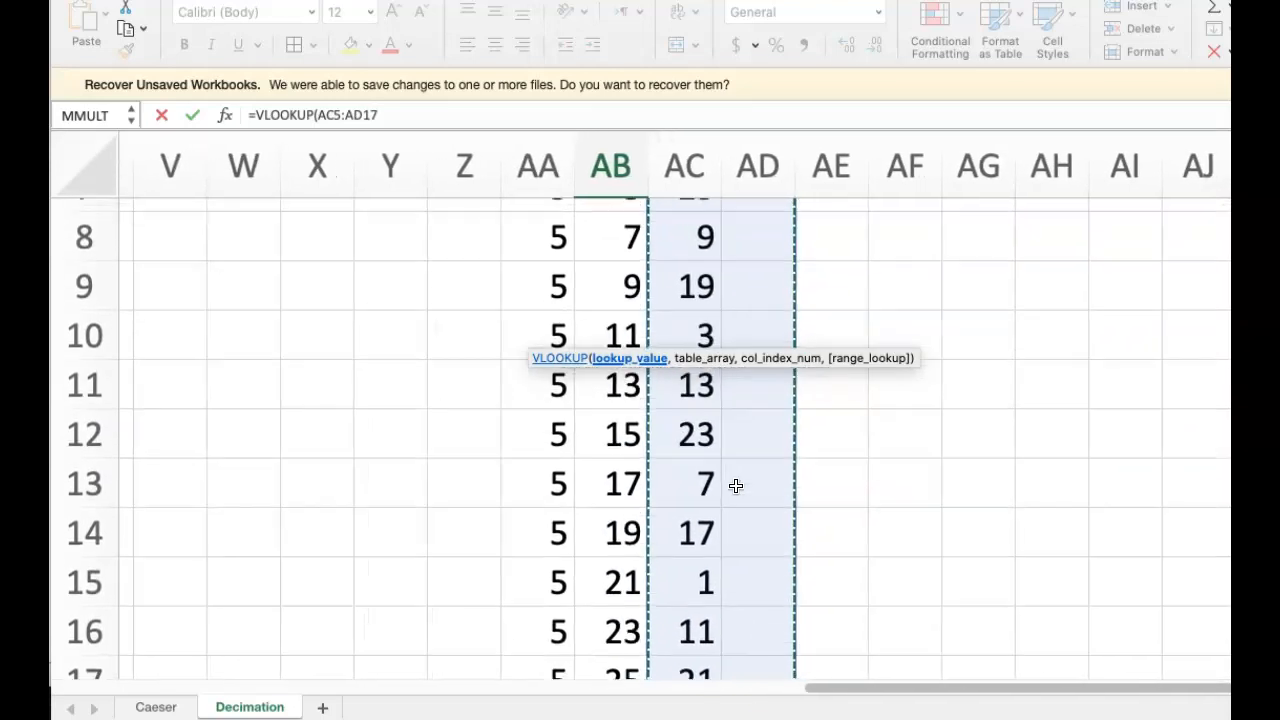
{"action": "scroll", "coordinate": [735, 486], "scroll_direction": "up", "scroll_amount": 6}
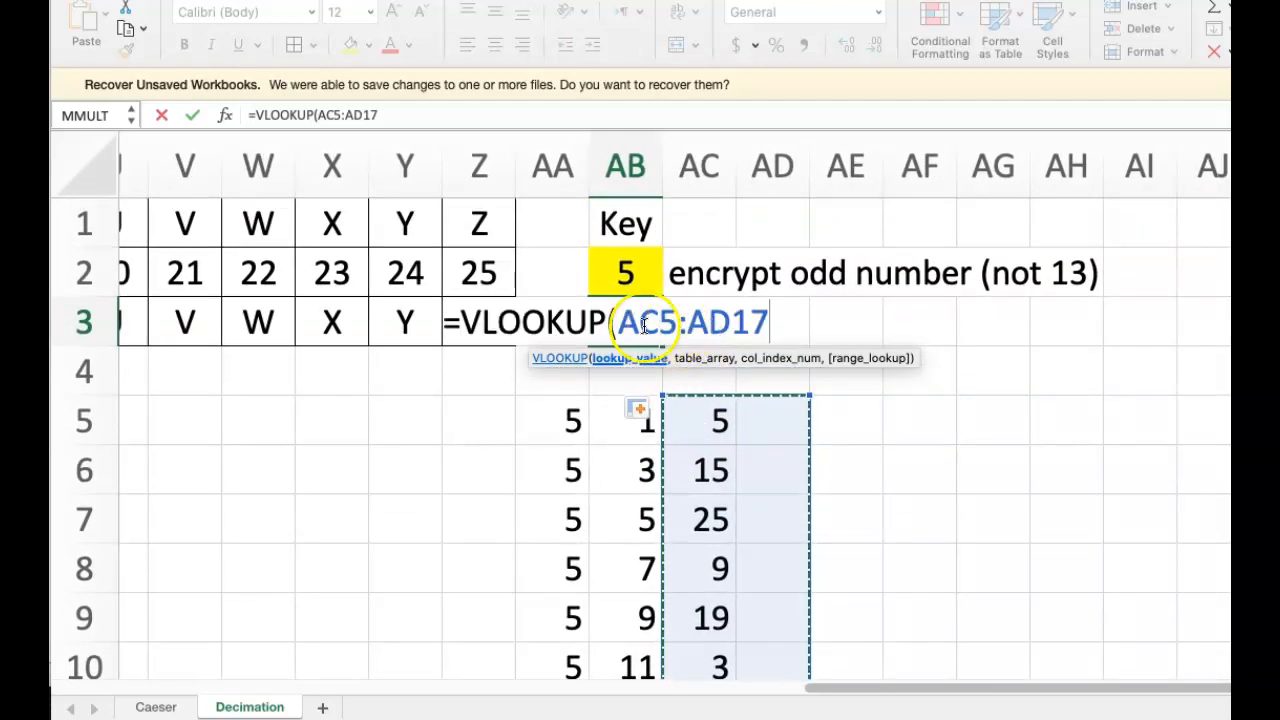
- Complete the AB3 formula as =VLOOKUP(1,AC5:AD17,2,FALSE) and enter it
{"action": "left_click", "coordinate": [621, 322]}
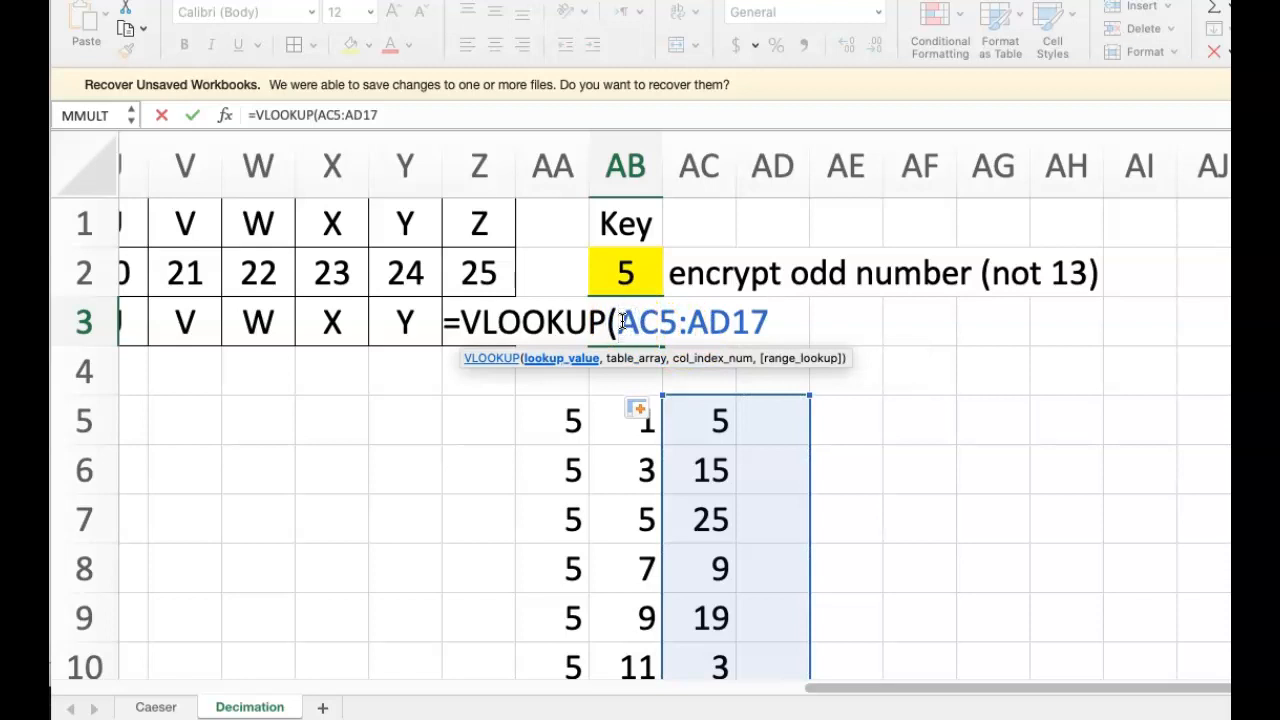
{"action": "type", "text": "1,"}
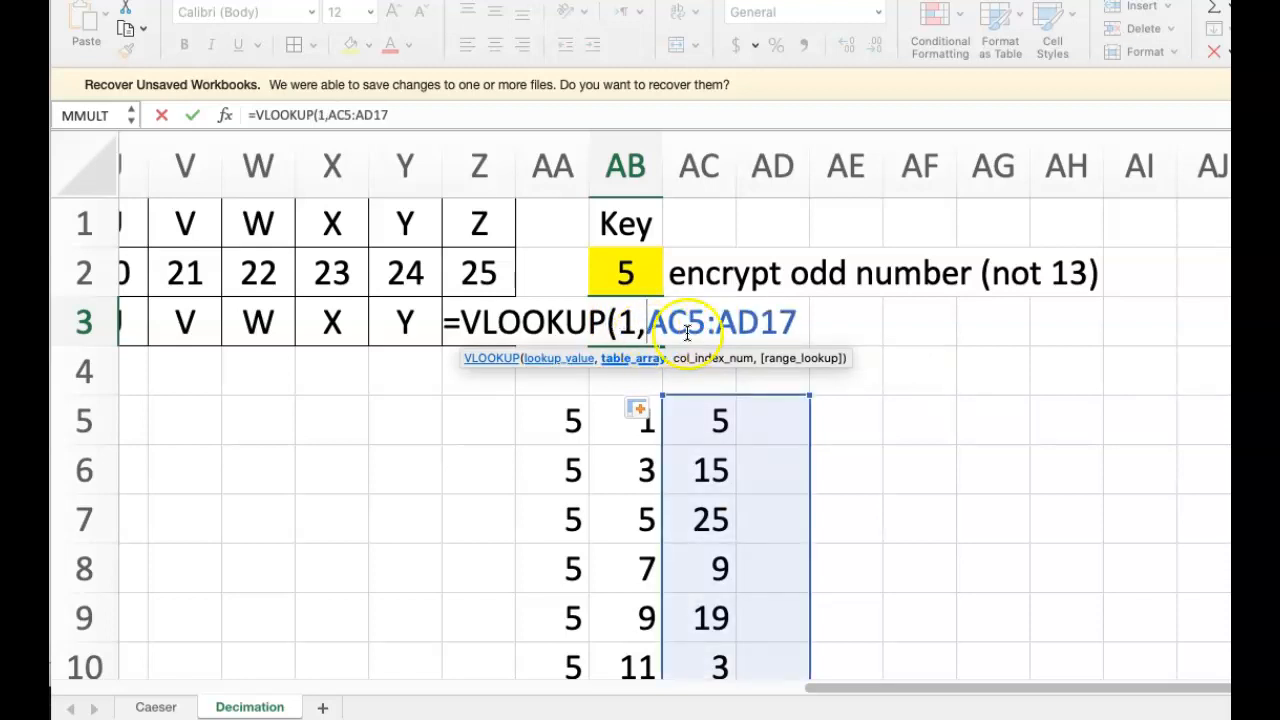
{"action": "left_click", "coordinate": [795, 323]}
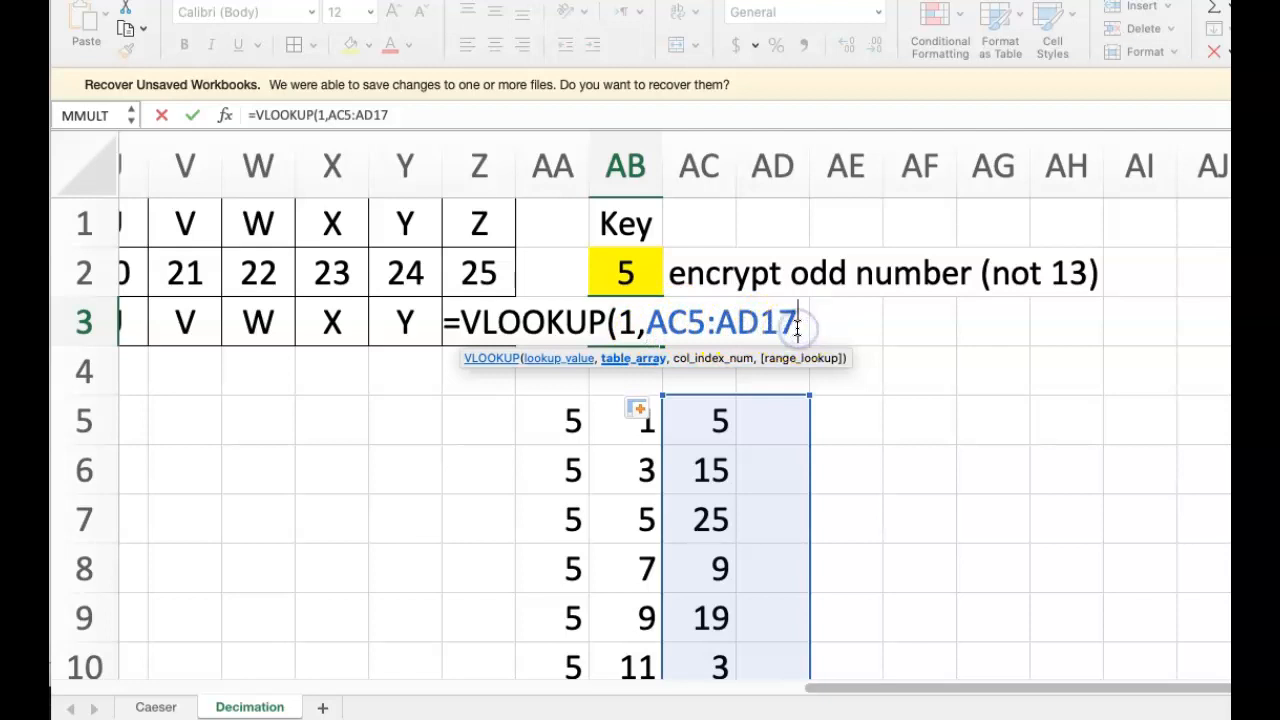
{"action": "type", "text": ",2"}
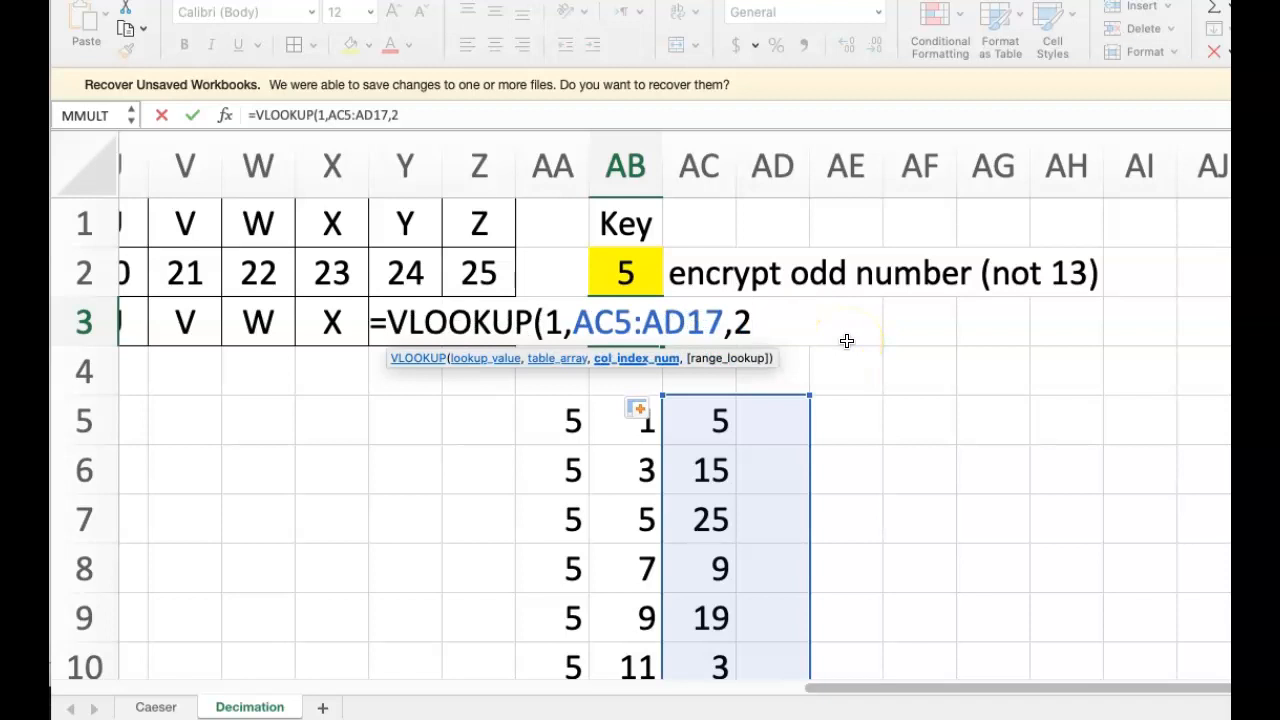
{"action": "type", "text": ","}
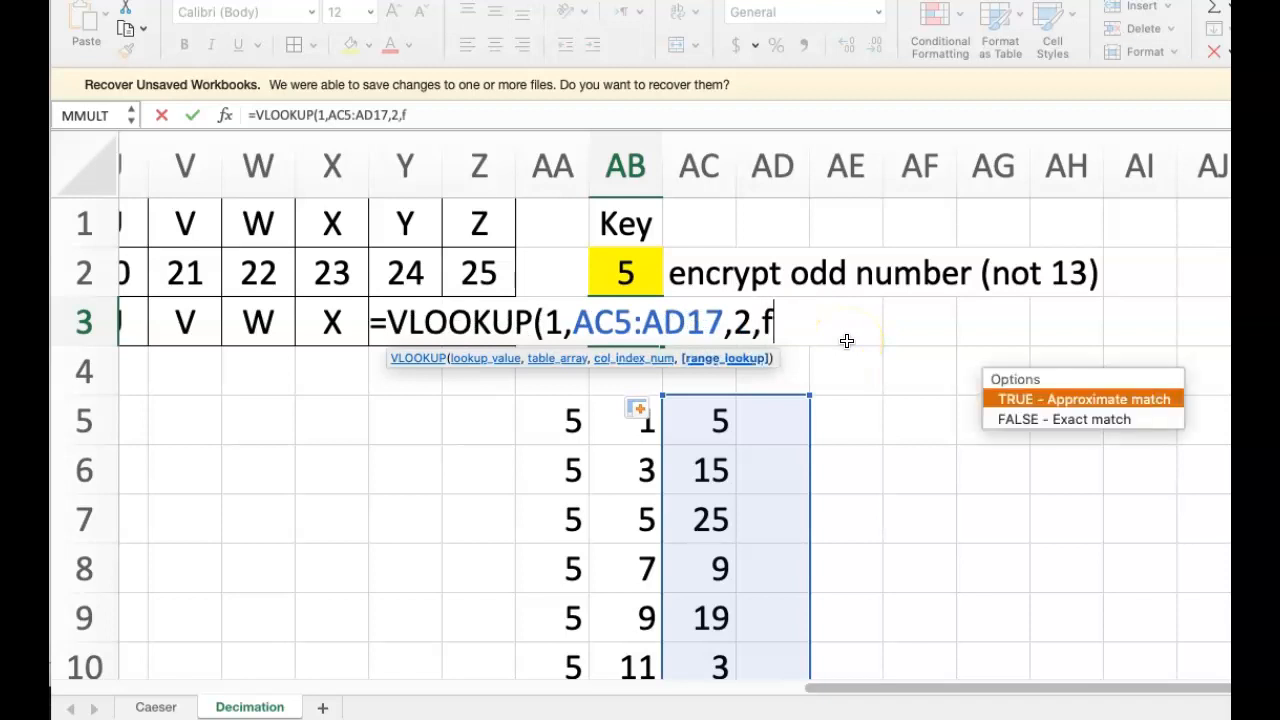
{"action": "type", "text": "false"}
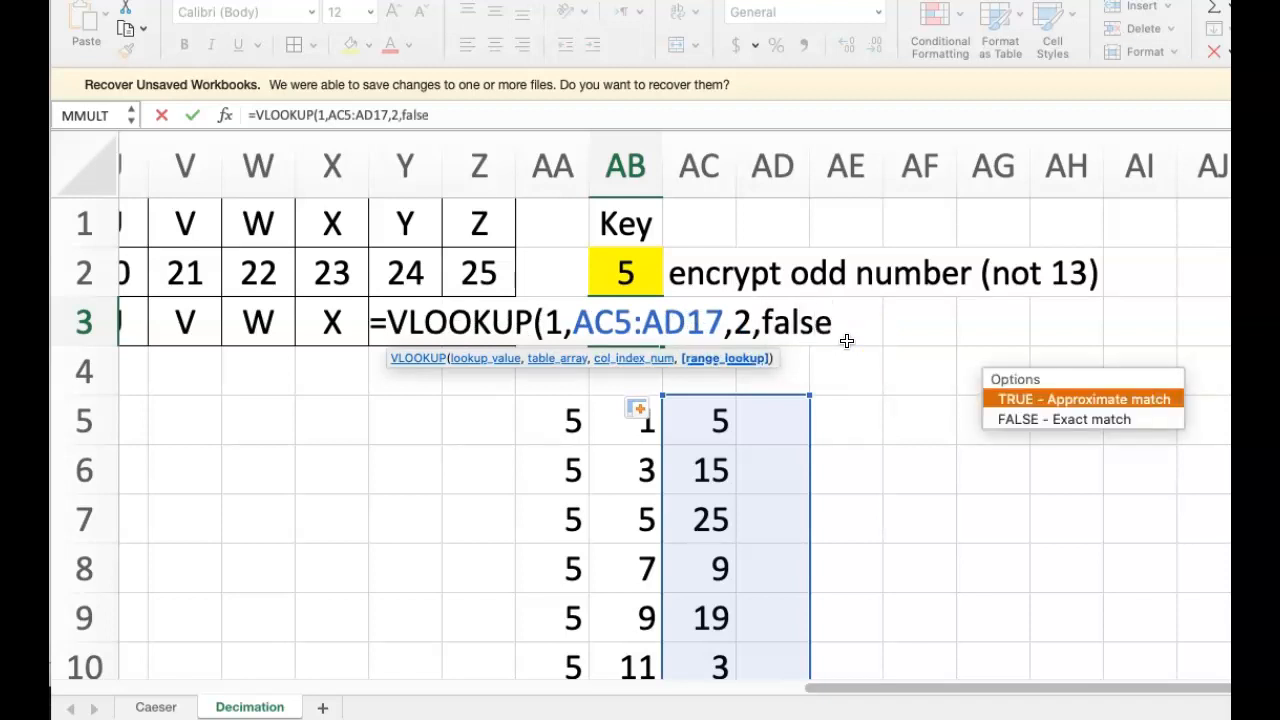
{"action": "type", "text": ")"}
{"action": "left_click", "coordinate": [847, 462]}
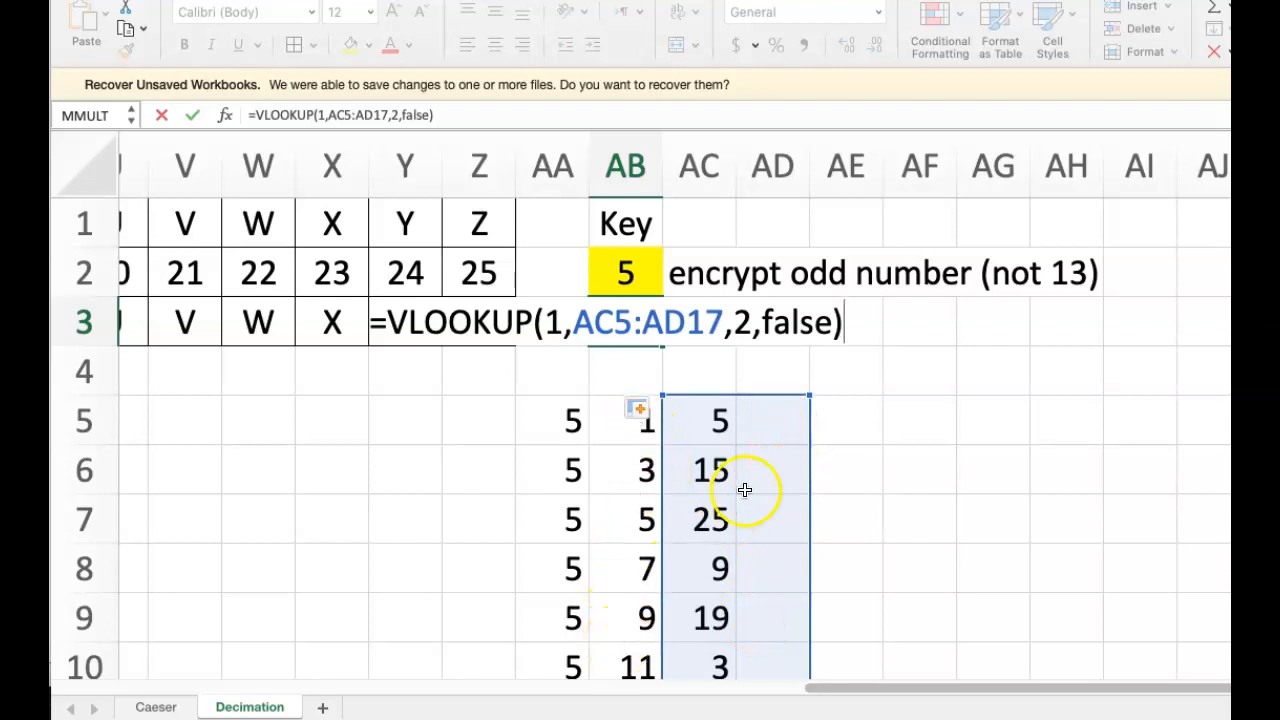
{"action": "key", "text": "Return"}
- Copy the odd numbers in AB5:AB17 to AD5:AD17 and check the row whose product in column AC is 1
{"action": "left_click", "coordinate": [630, 414]}
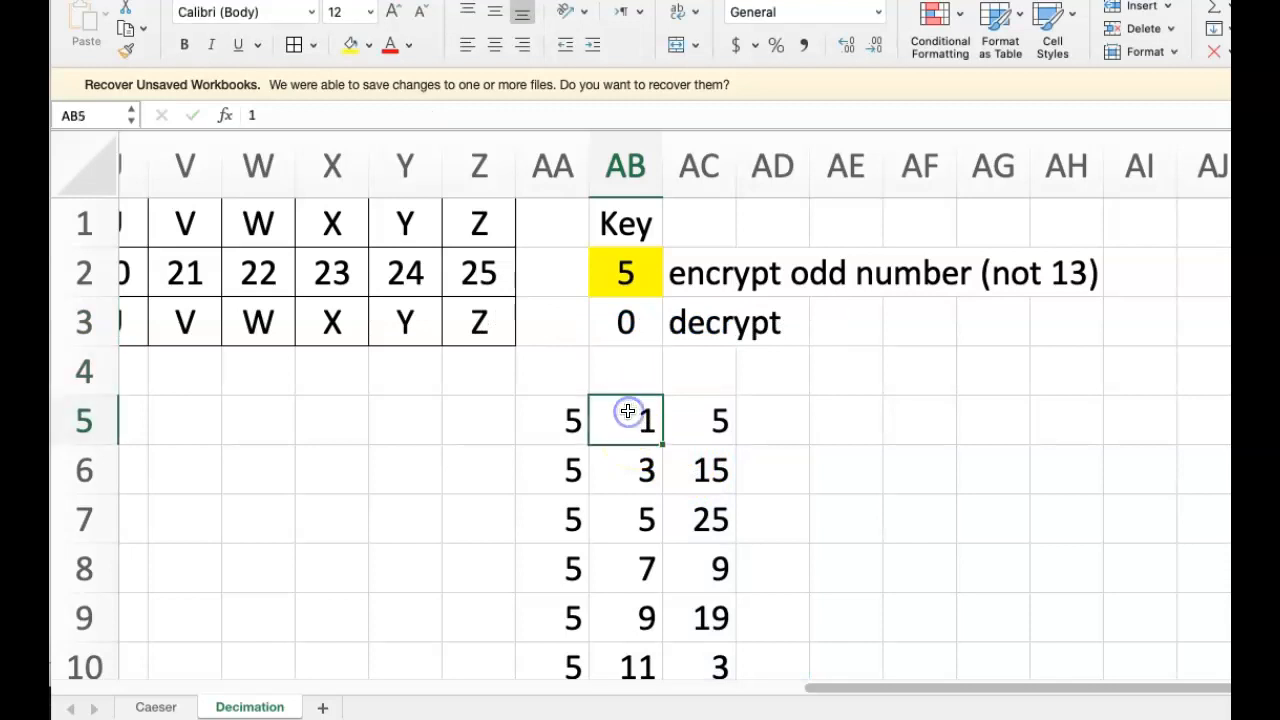
{"action": "left_click_drag", "start_coordinate": [628, 411], "coordinate": [634, 569]}
{"action": "scroll", "coordinate": [874, 448], "scroll_direction": "up", "scroll_amount": 5}
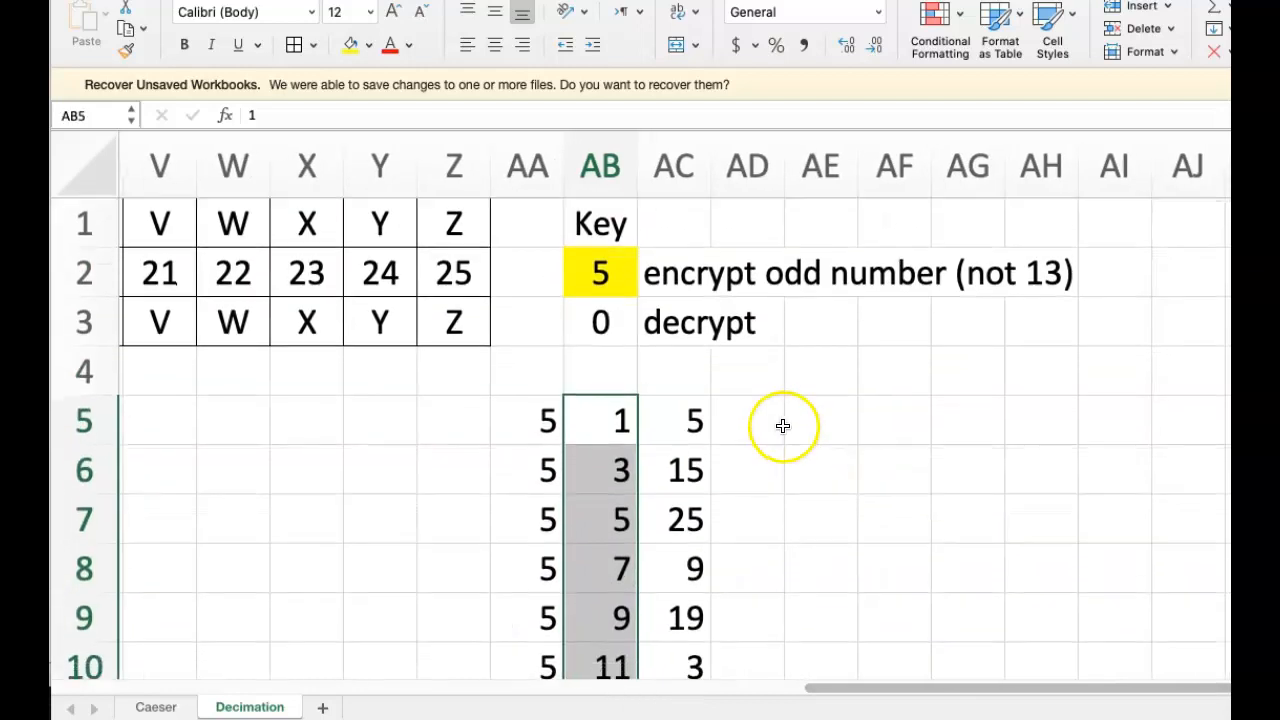
{"action": "left_click", "coordinate": [768, 424]}
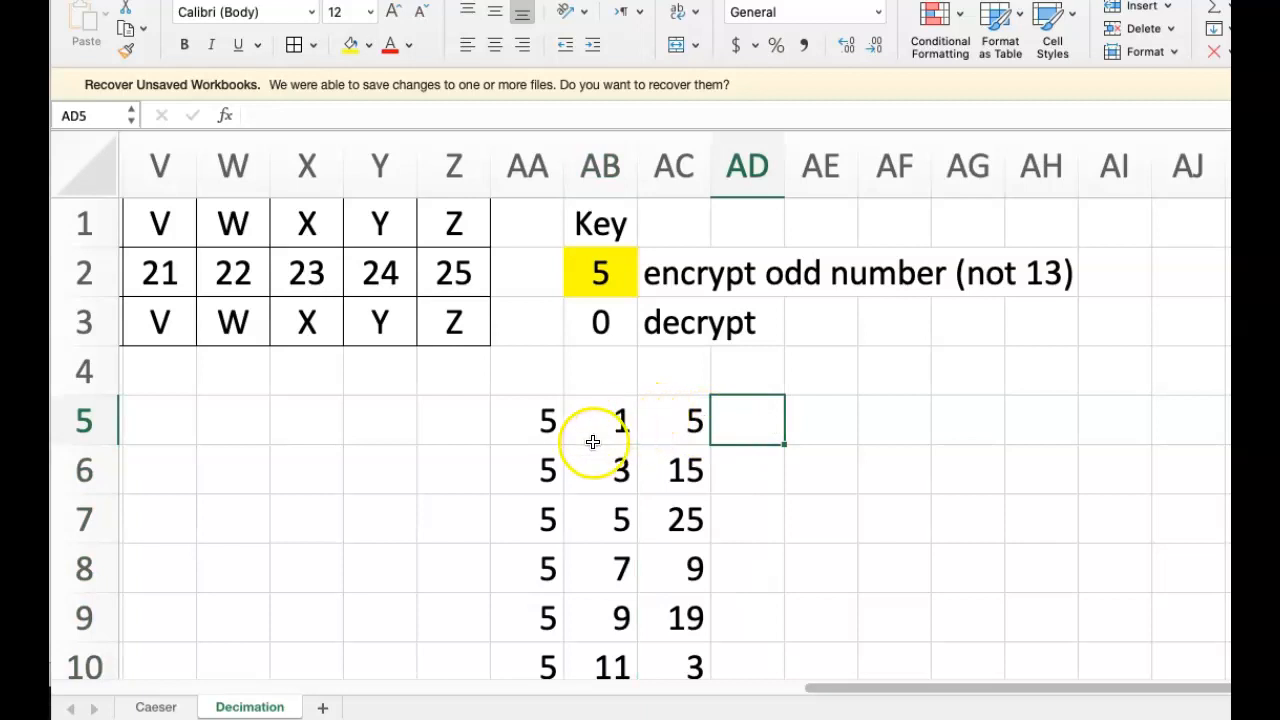
{"action": "key", "text": "super+v"}
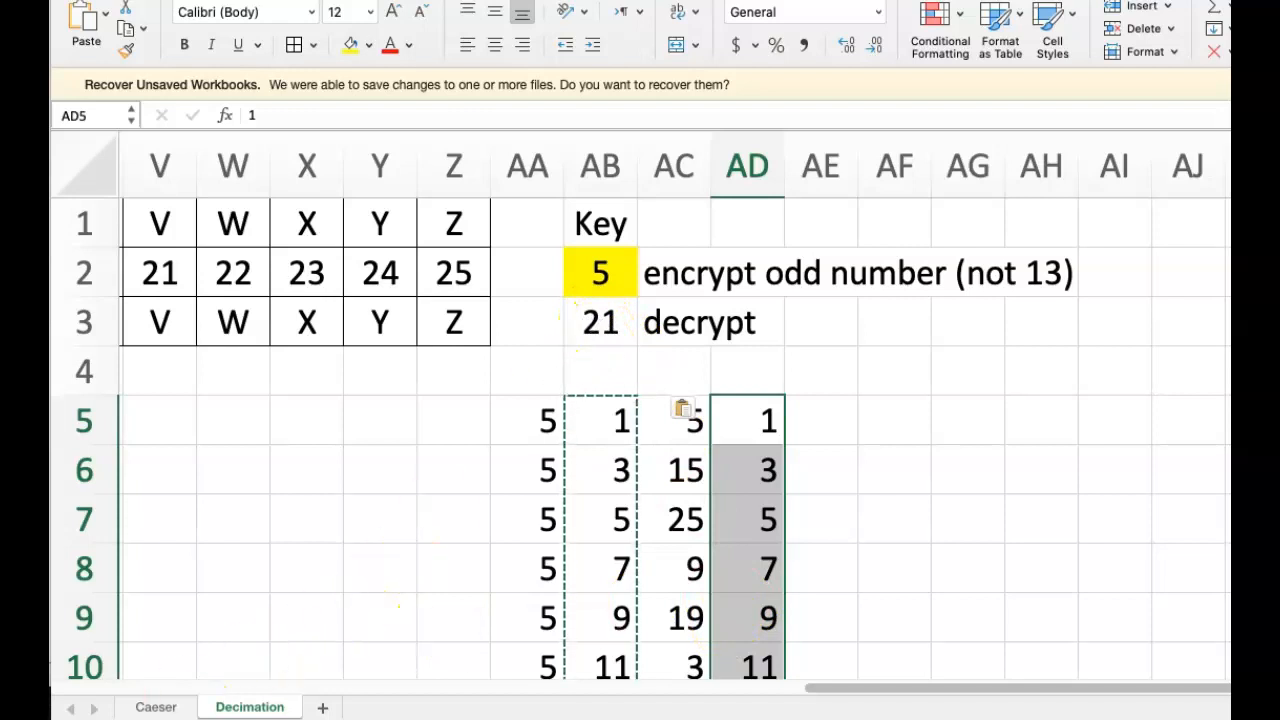
{"action": "scroll", "coordinate": [737, 580], "scroll_direction": "down", "scroll_amount": 7}
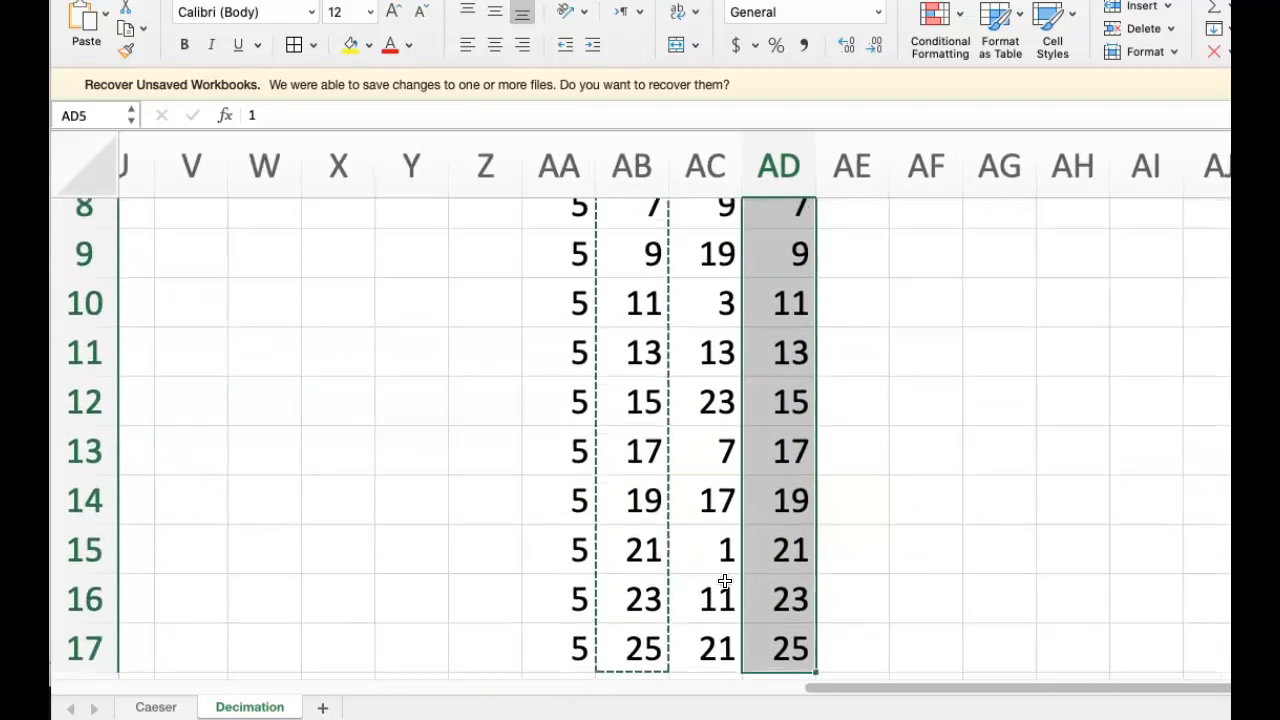
{"action": "scroll", "coordinate": [725, 582], "scroll_direction": "down", "scroll_amount": 1}
{"action": "scroll", "coordinate": [724, 582], "scroll_direction": "up", "scroll_amount": 1}
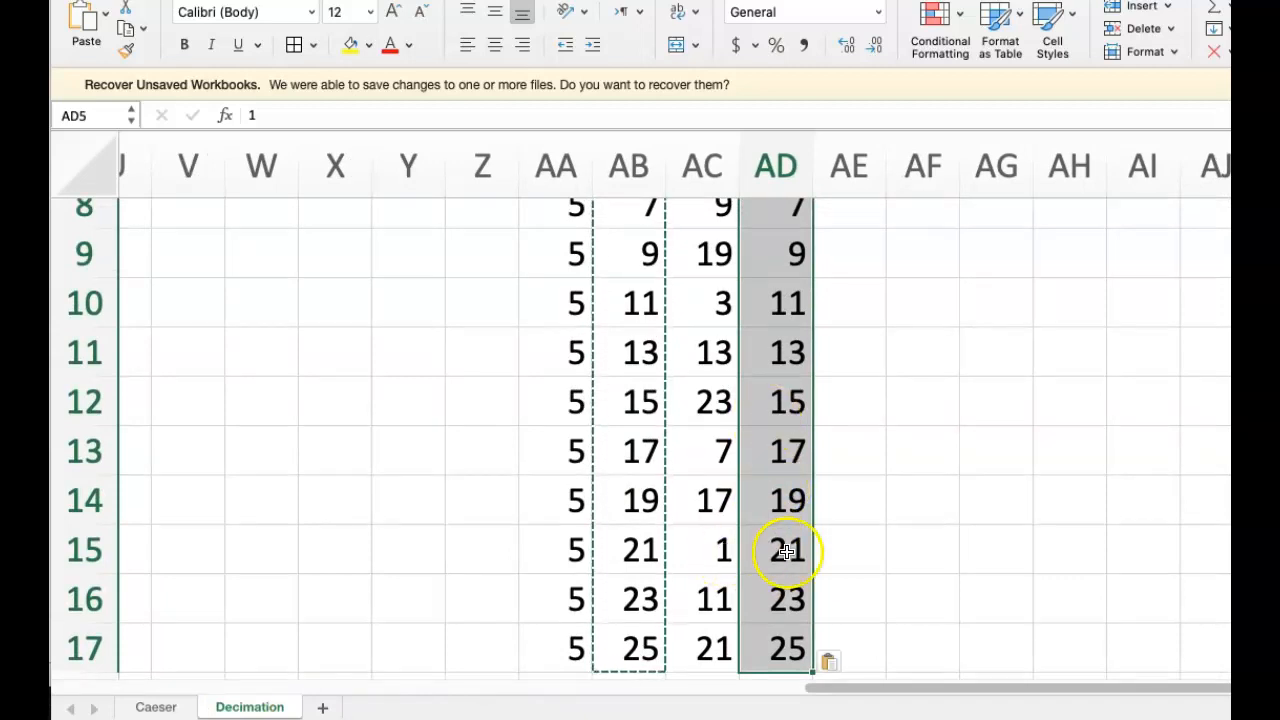
{"action": "scroll", "coordinate": [420, 520], "scroll_direction": "up", "scroll_amount": 7}
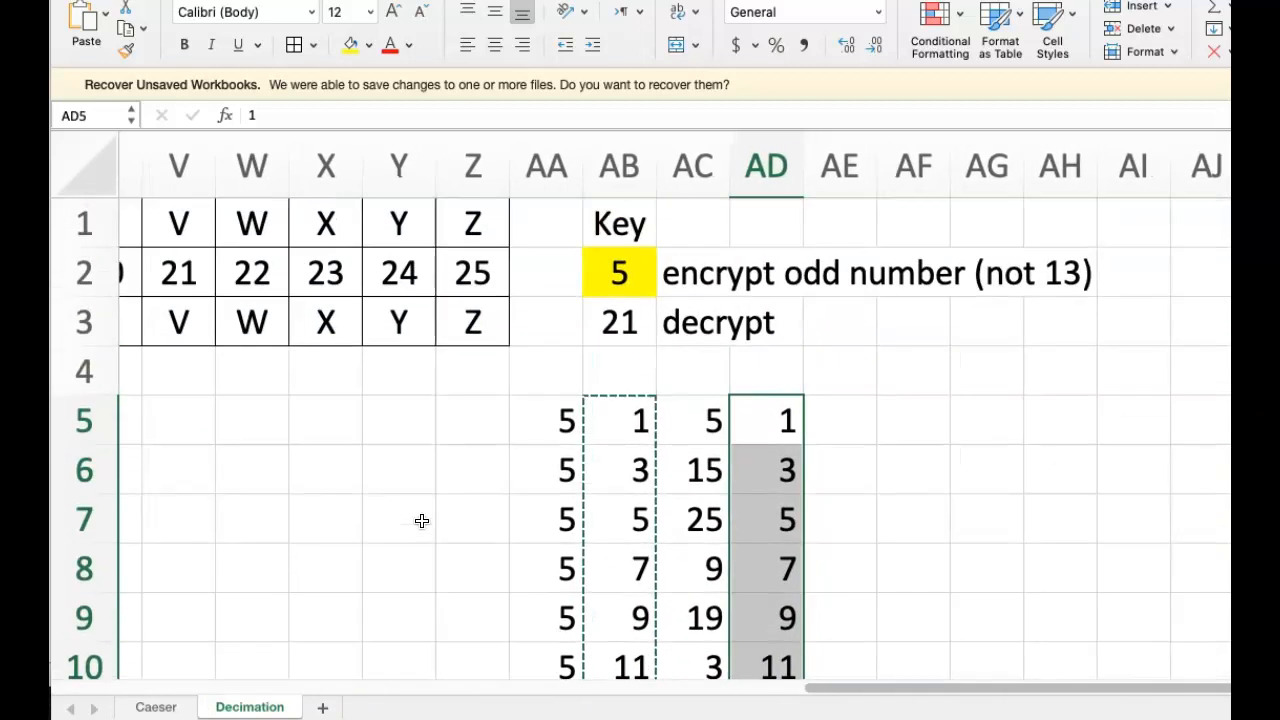
- Set the encryption key in AB2 to 7 and compare the decryption key with the row where column AC equals 1
{"action": "left_click", "coordinate": [603, 290]}
{"action": "type", "text": "7"}
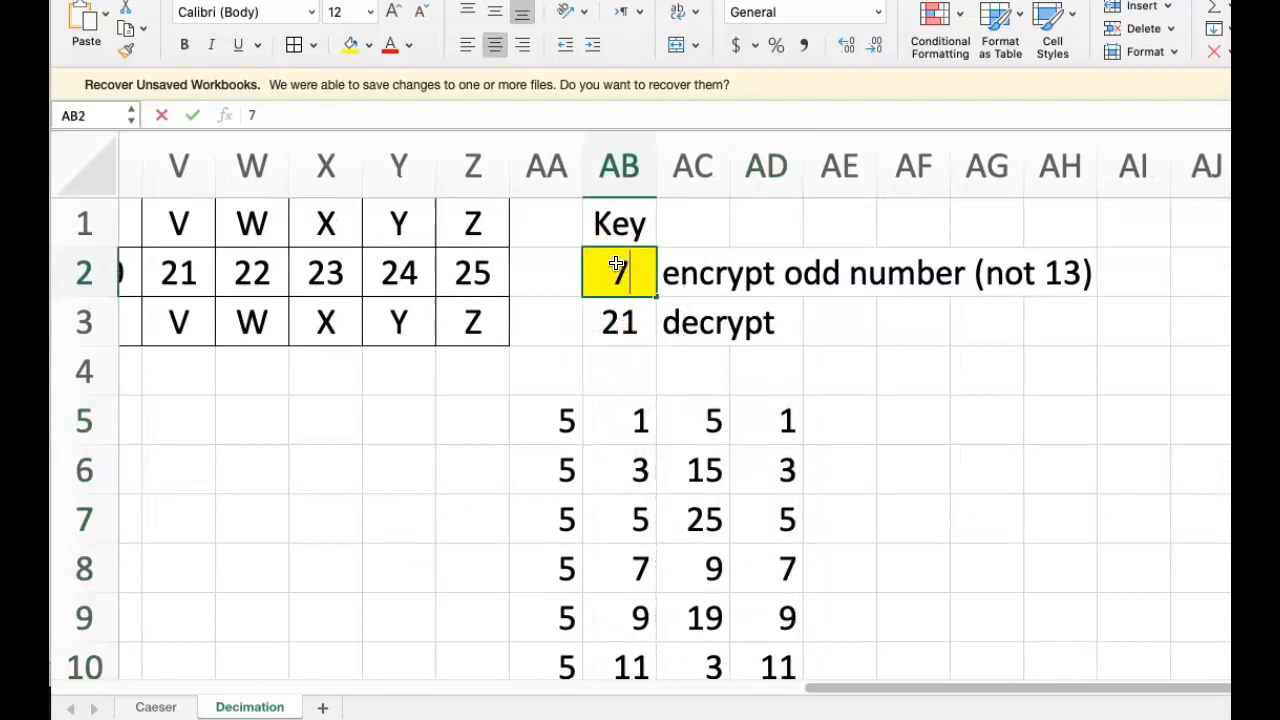
{"action": "key", "text": "Return"}
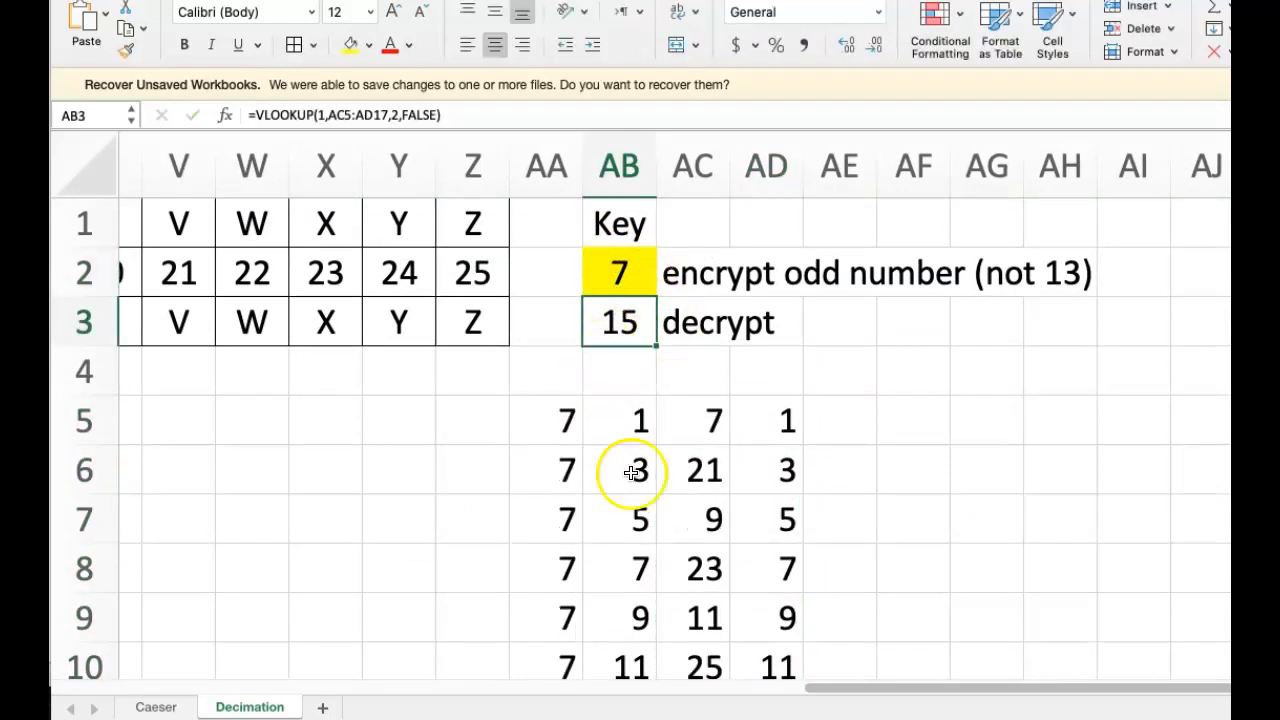
{"action": "scroll", "coordinate": [666, 547], "scroll_direction": "down", "scroll_amount": 1}
{"action": "scroll", "coordinate": [666, 547], "scroll_direction": "down", "scroll_amount": 3}
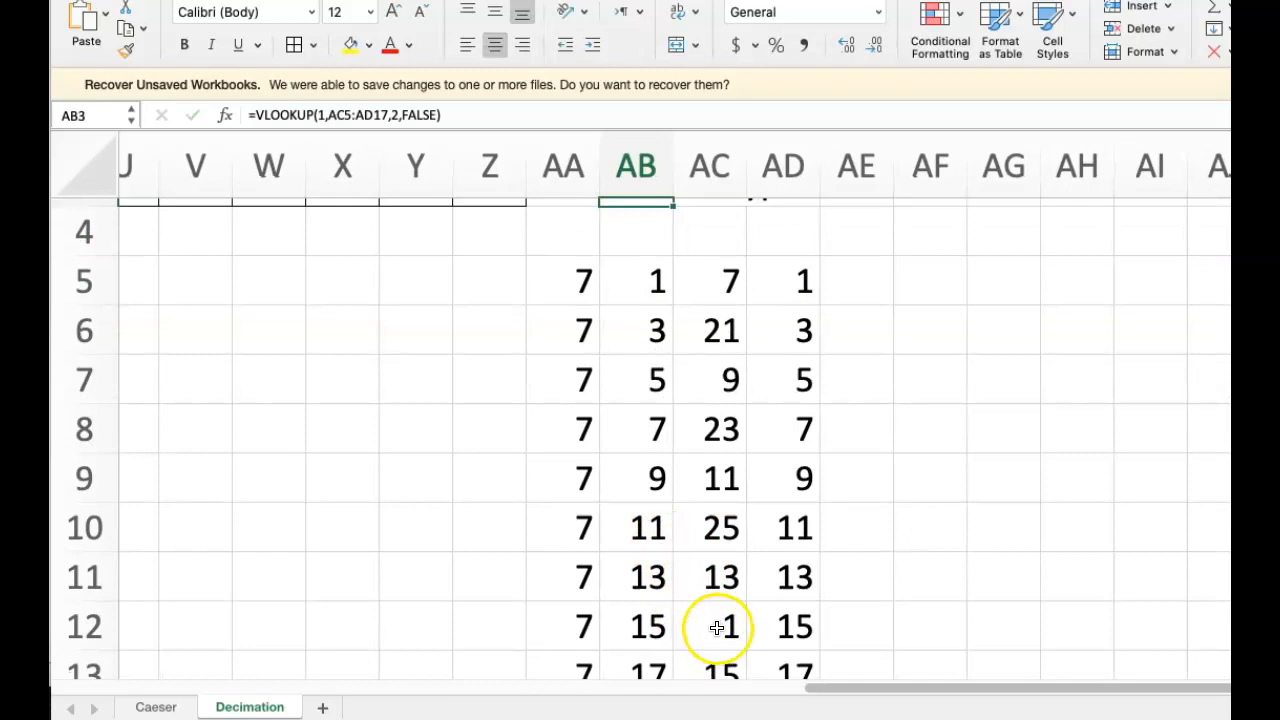
{"action": "scroll", "coordinate": [670, 475], "scroll_direction": "up", "scroll_amount": 3}
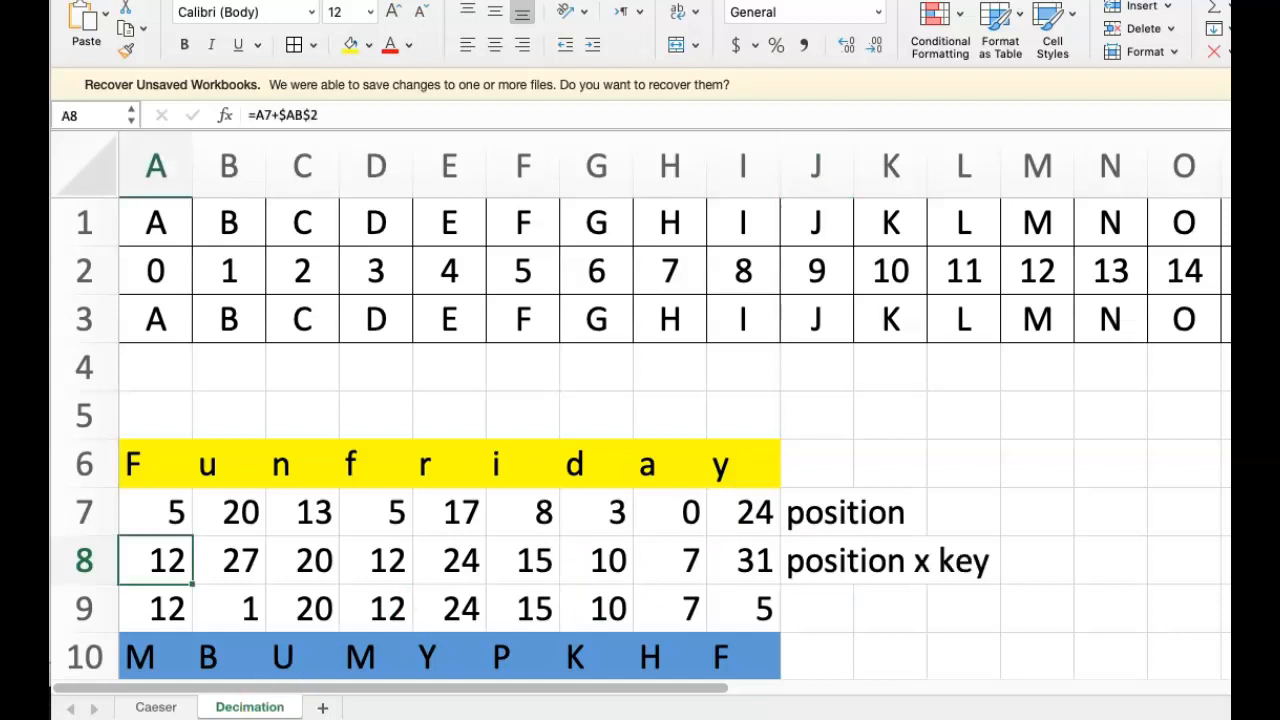
- Replace the formula in A8 with the position in A7 multiplied by the encryption key, =A7*AB2
{"action": "type", "text": "="}
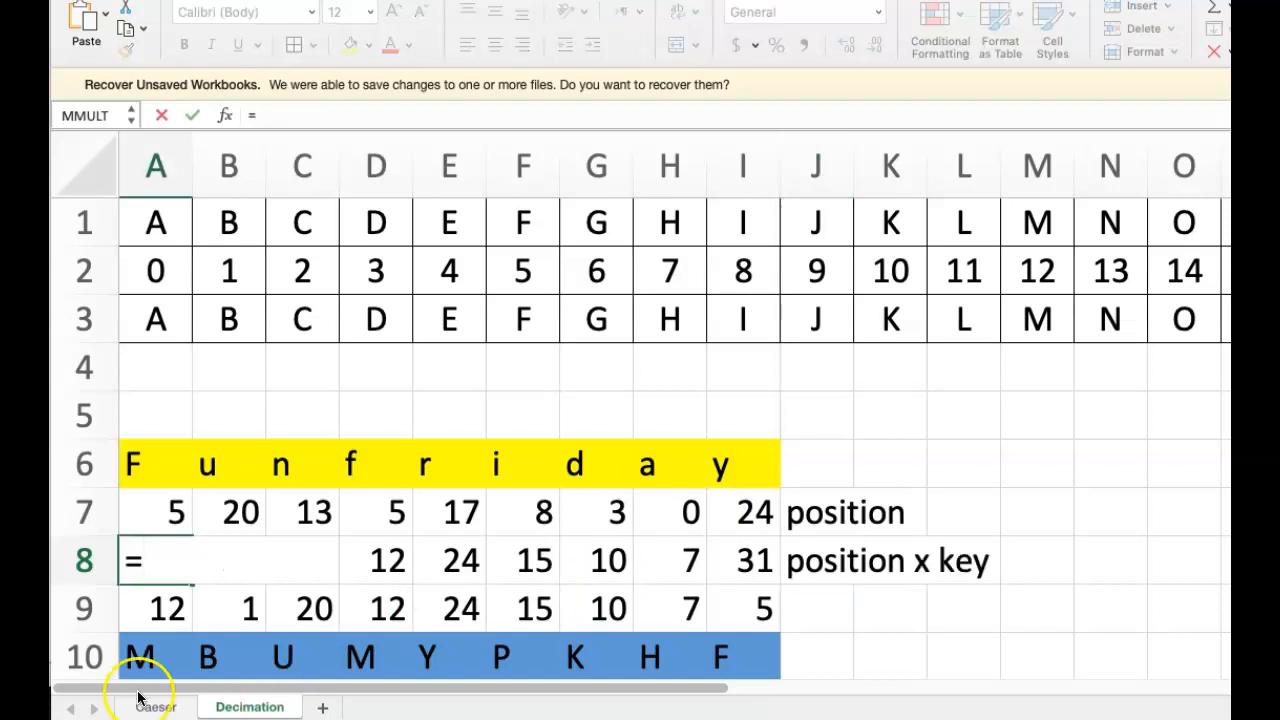
{"action": "left_click", "coordinate": [157, 513]}
{"action": "type", "text": "*"}
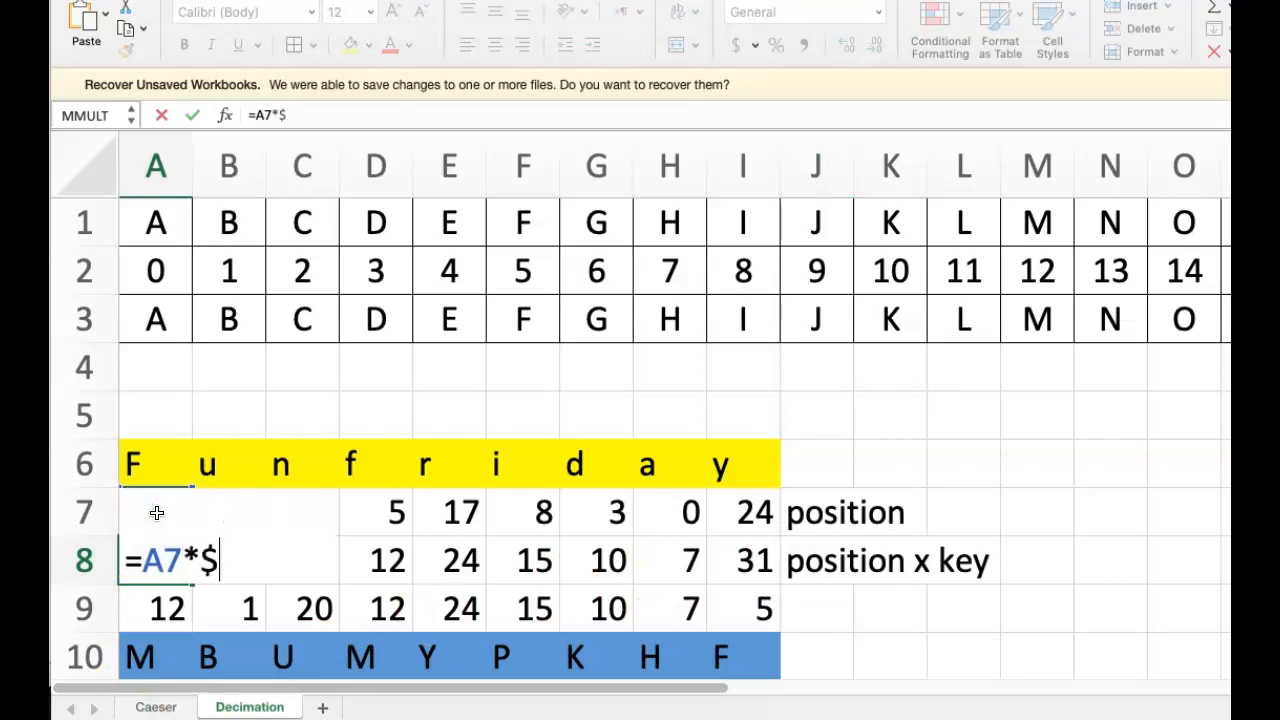
{"action": "scroll", "coordinate": [860, 525], "scroll_direction": "right", "scroll_amount": 15}
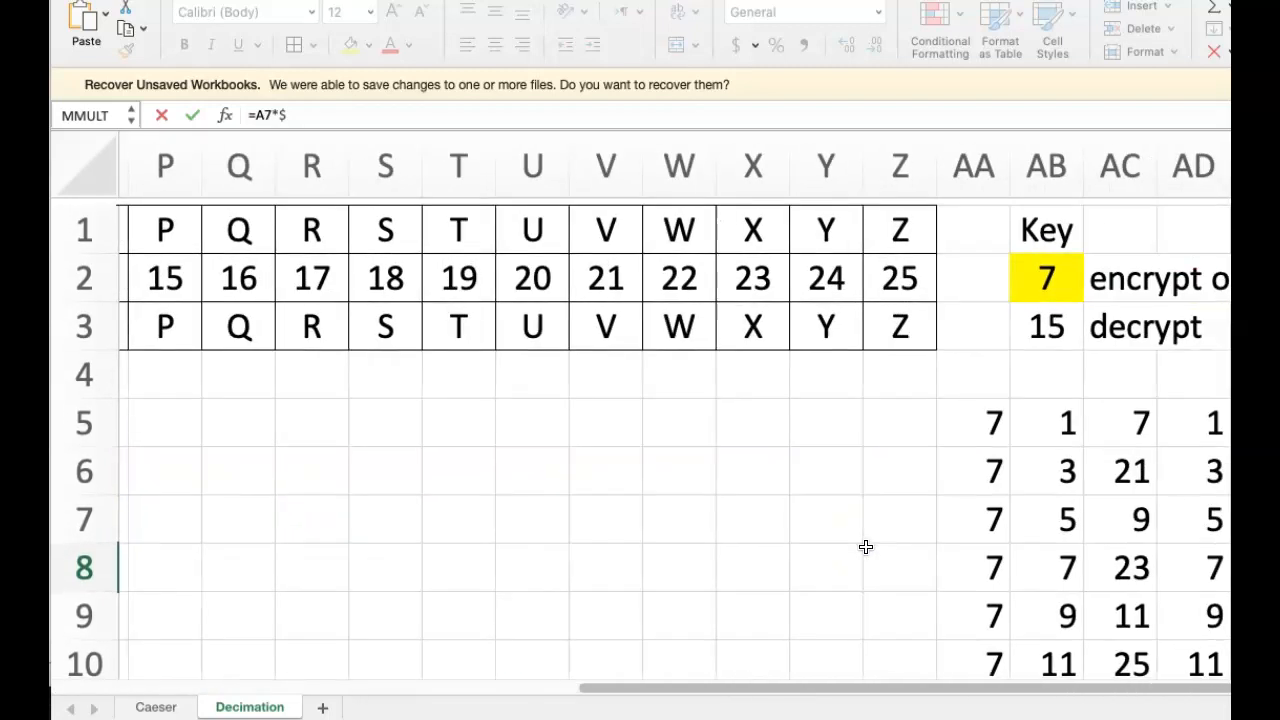
{"action": "left_click", "coordinate": [1004, 282]}
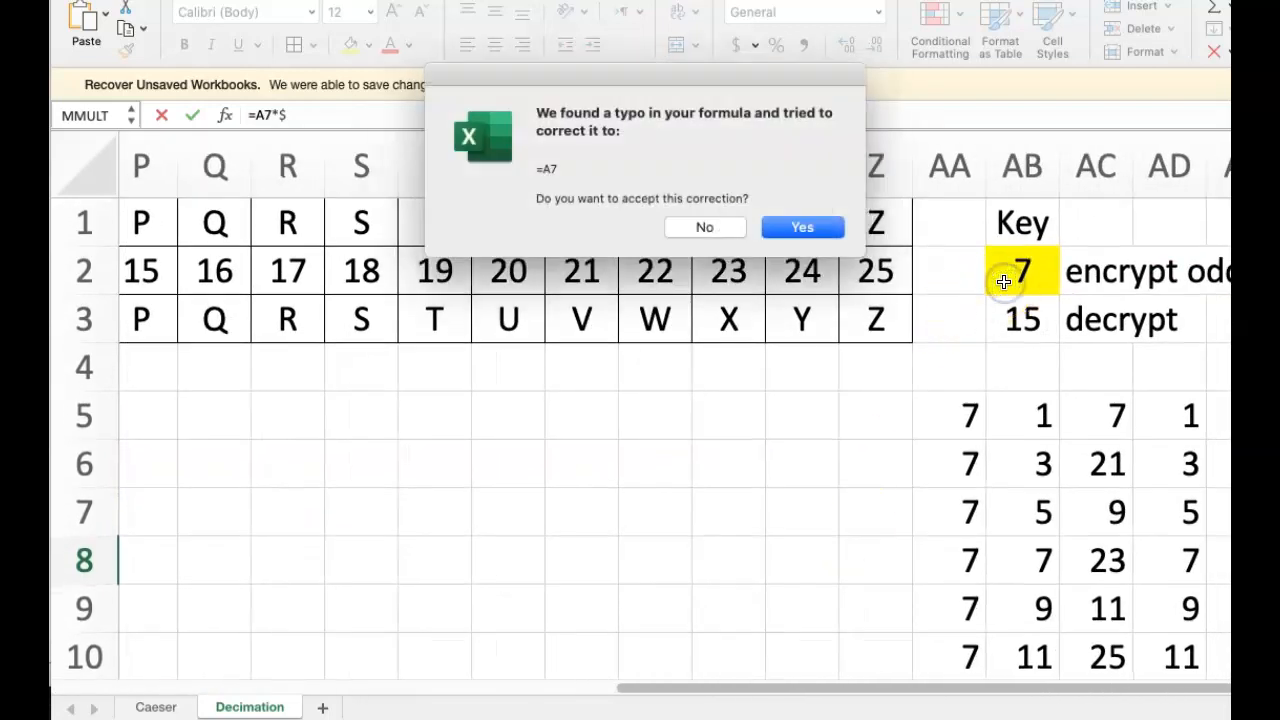
{"action": "left_click", "coordinate": [712, 222]}
{"action": "left_click", "coordinate": [790, 284]}
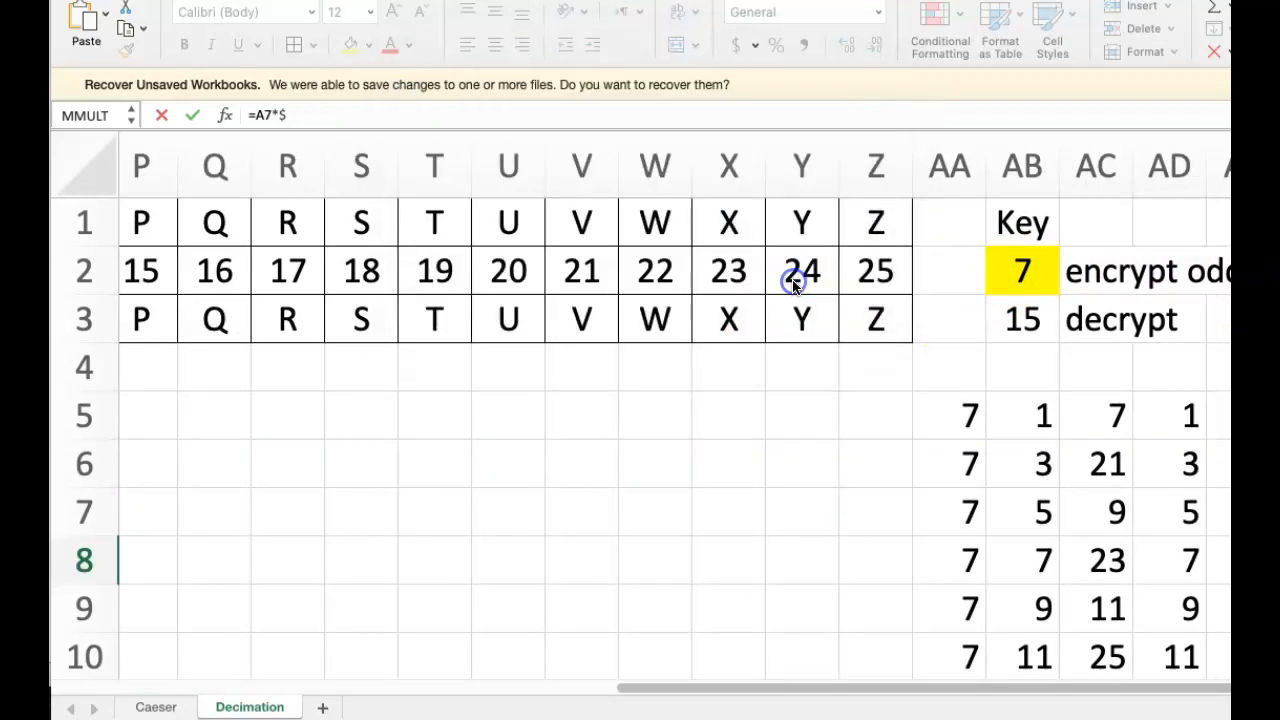
{"action": "scroll", "coordinate": [1130, 270], "scroll_direction": "left", "scroll_amount": 2}
{"action": "key", "text": "BackSpace"}
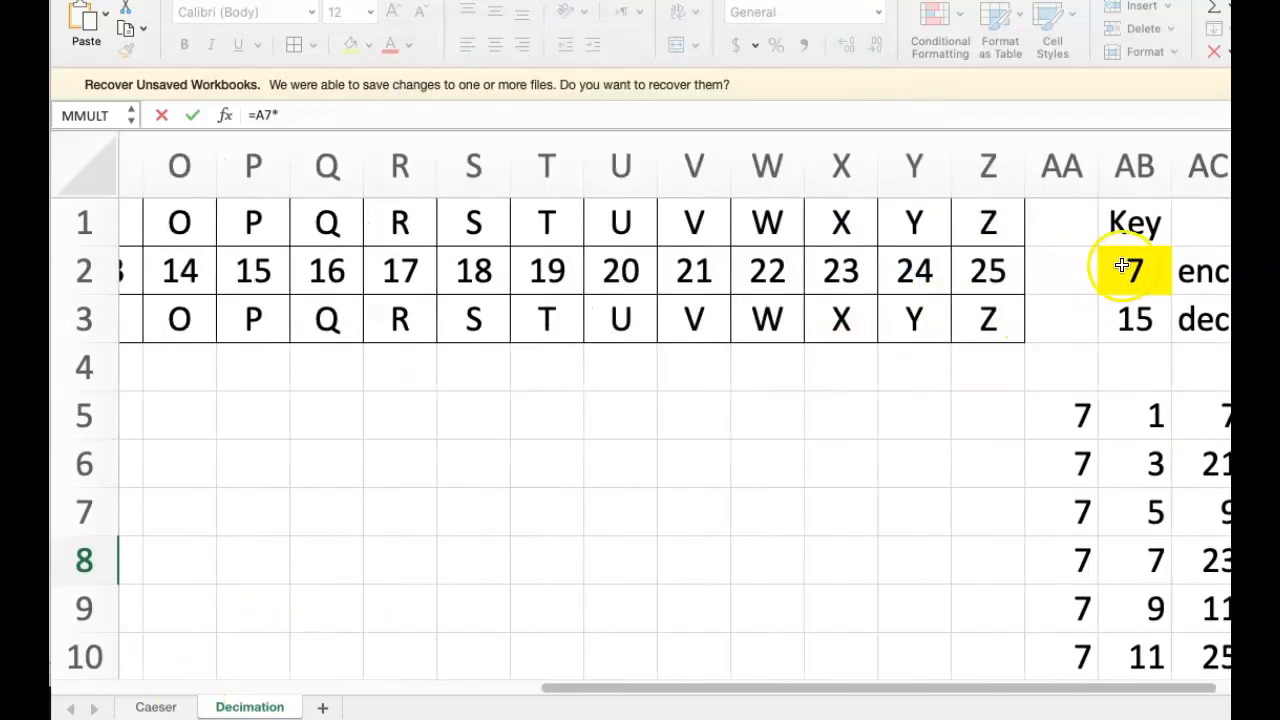
{"action": "left_click", "coordinate": [1135, 270]}
{"action": "scroll", "coordinate": [447, 469], "scroll_direction": "left", "scroll_amount": 10}
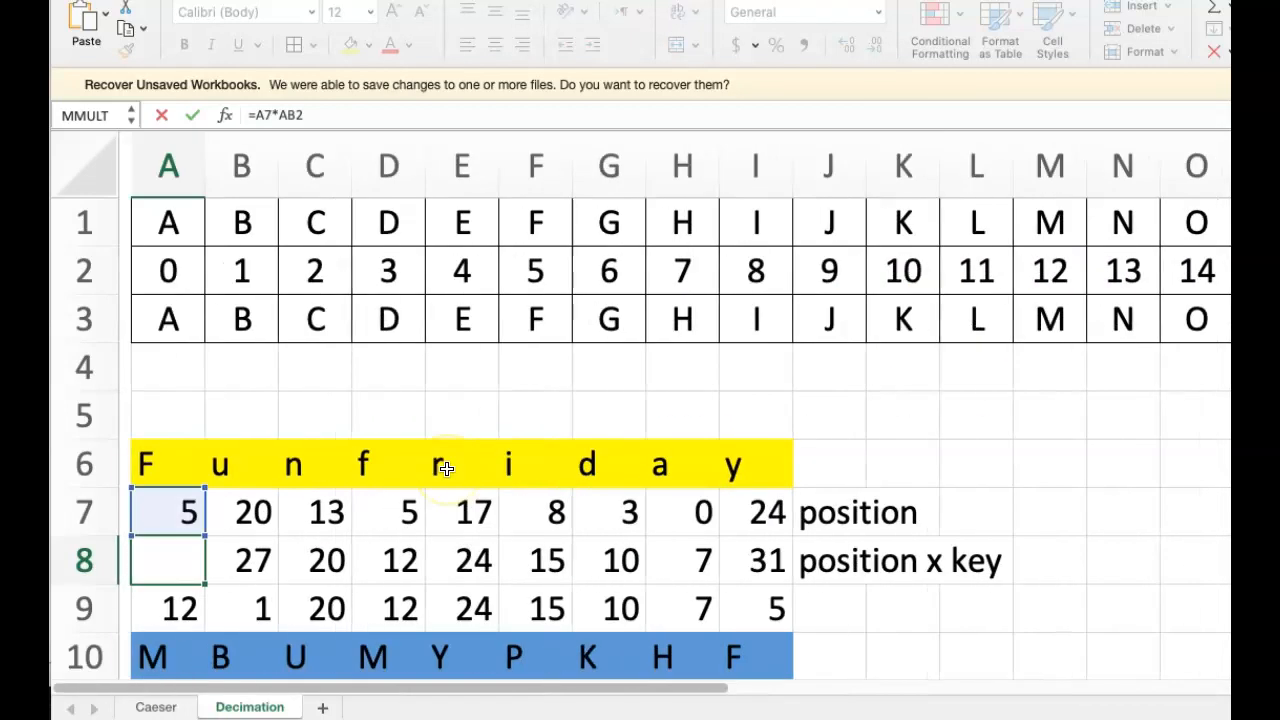
- Make the encryption key reference in A8 absolute, =A7*$AB$2, and fill the formula across to I8
{"action": "left_click", "coordinate": [203, 562]}
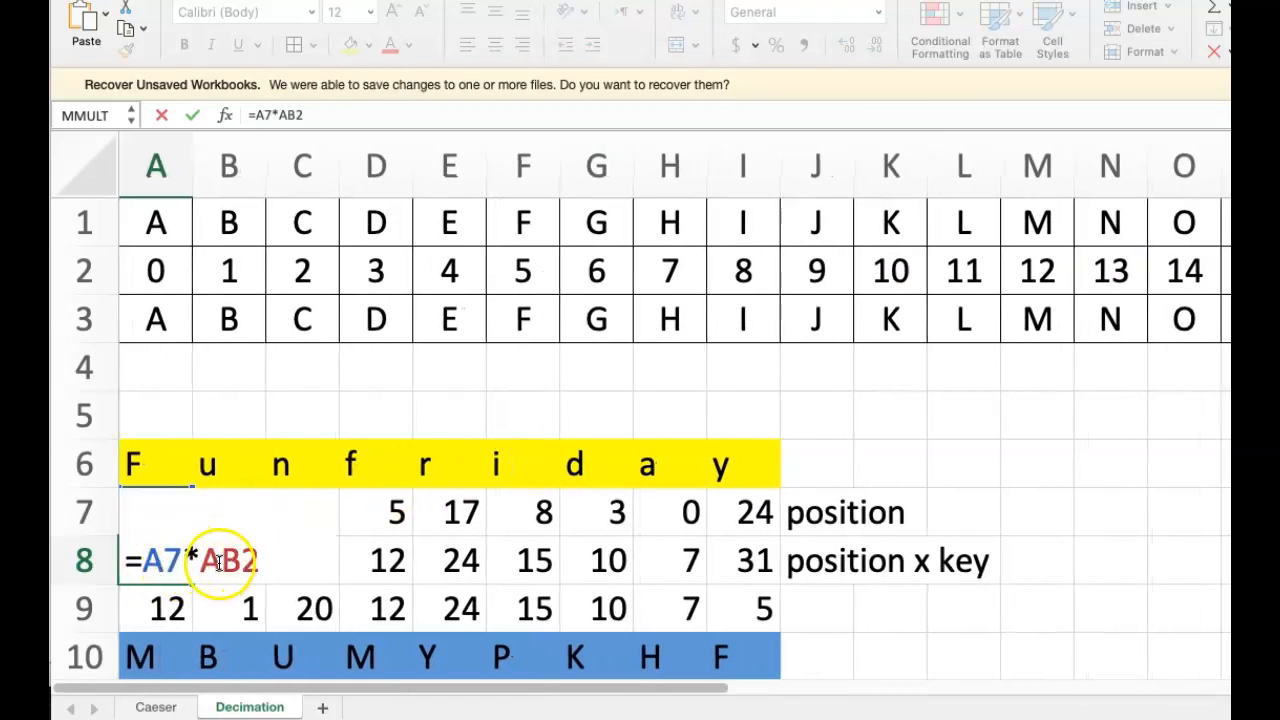
{"action": "type", "text": "$"}
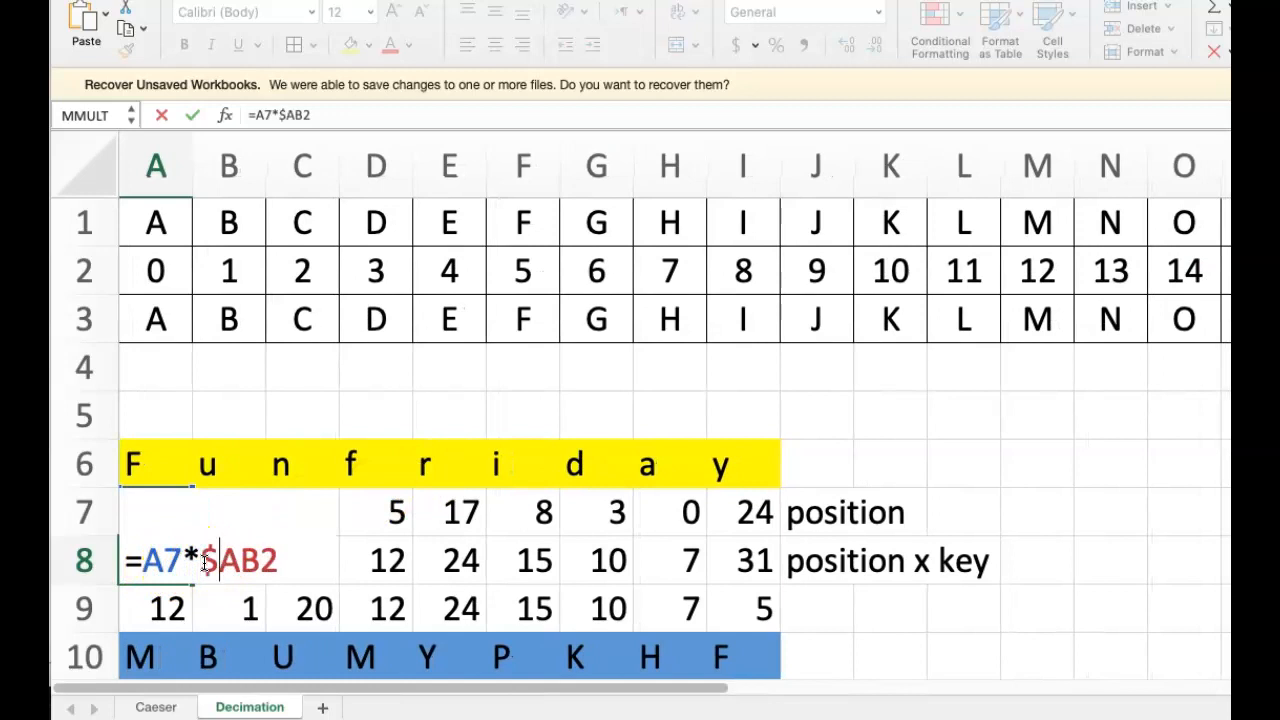
{"action": "left_click", "coordinate": [262, 562]}
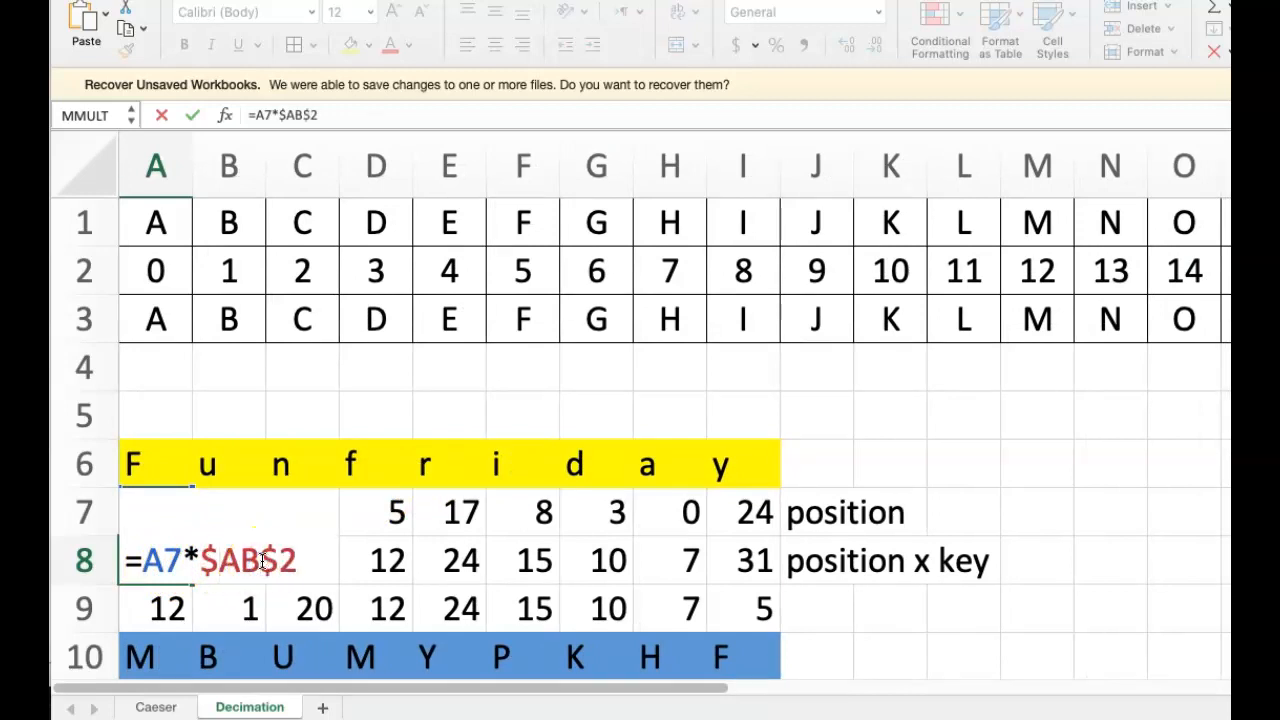
{"action": "type", "text": "$"}
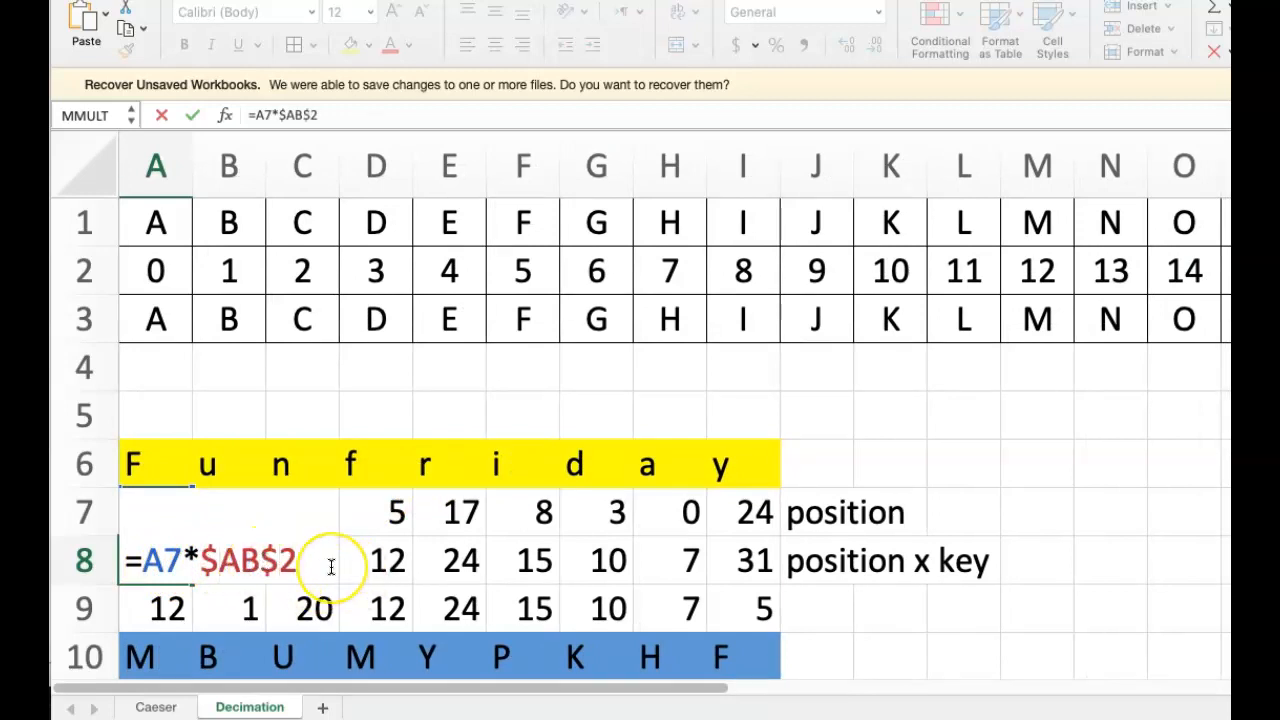
{"action": "key", "text": "Return"}
{"action": "left_click", "coordinate": [170, 562]}
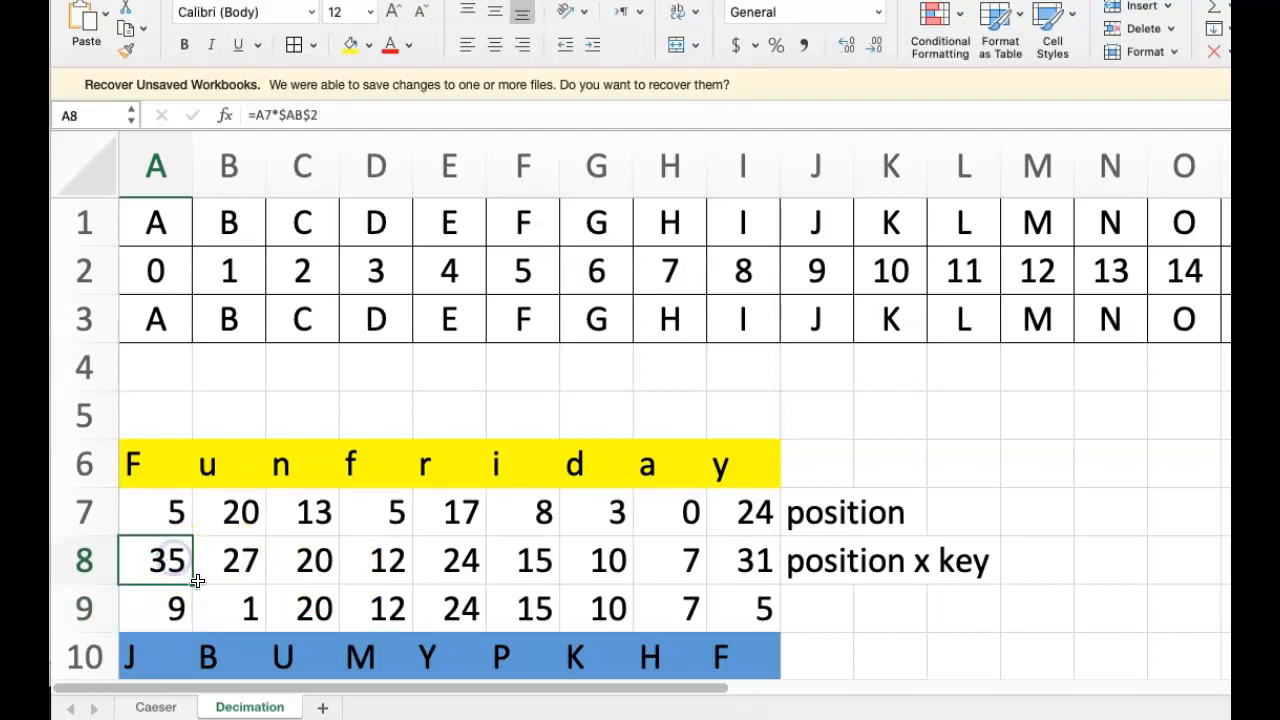
{"action": "left_click_drag", "start_coordinate": [192, 584], "coordinate": [782, 573]}
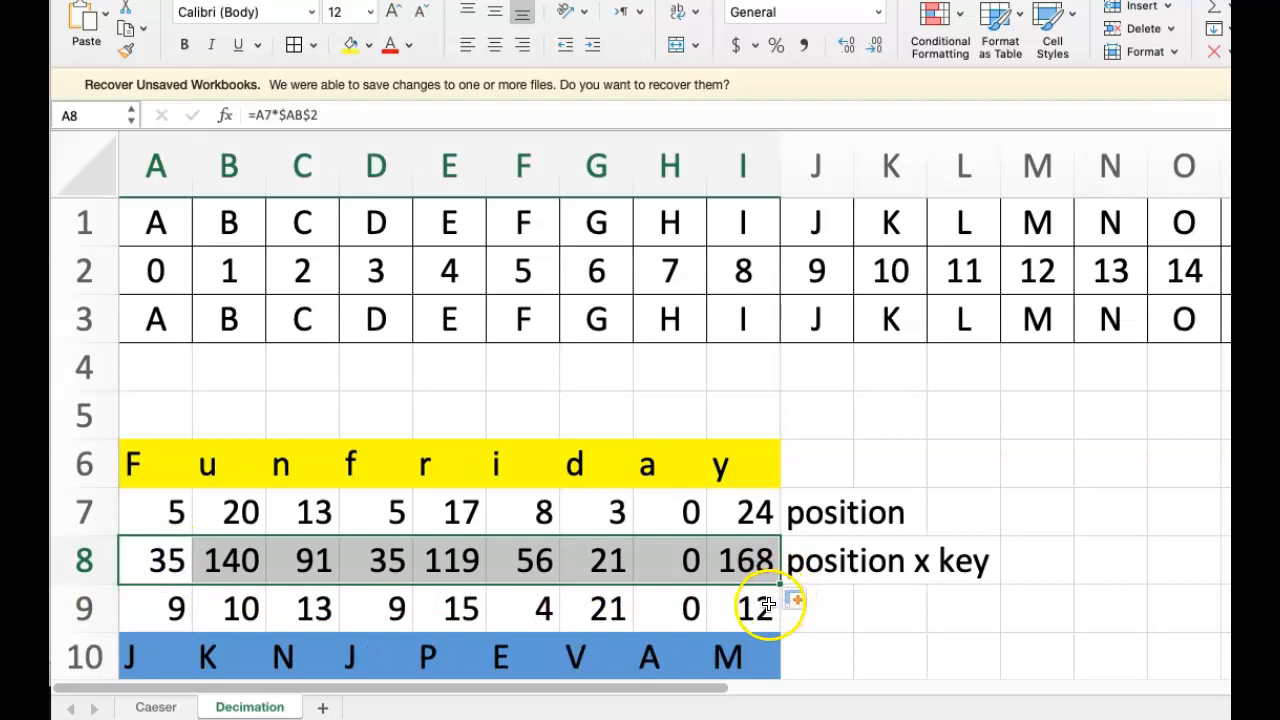
- Label the remainder row in J9 as "Mod 26"
{"action": "left_click", "coordinate": [822, 620]}
{"action": "type", "text": "Mod 26"}
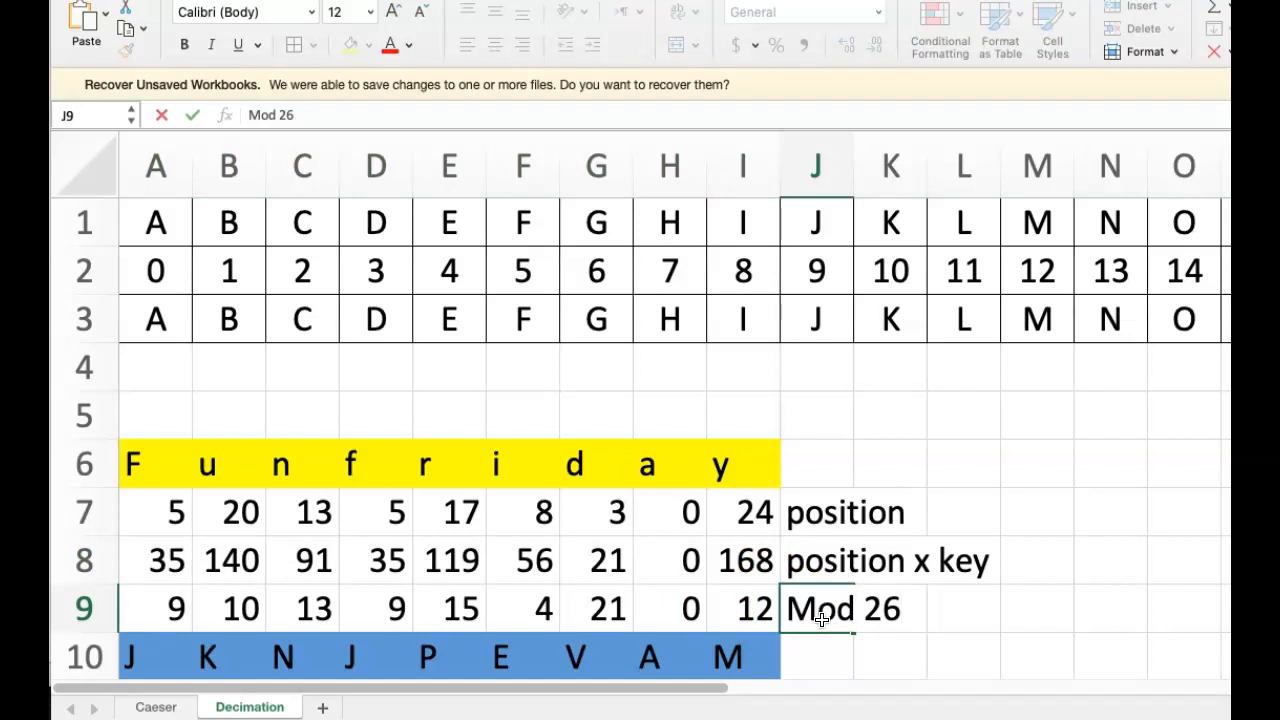
{"action": "key", "text": "Return"}
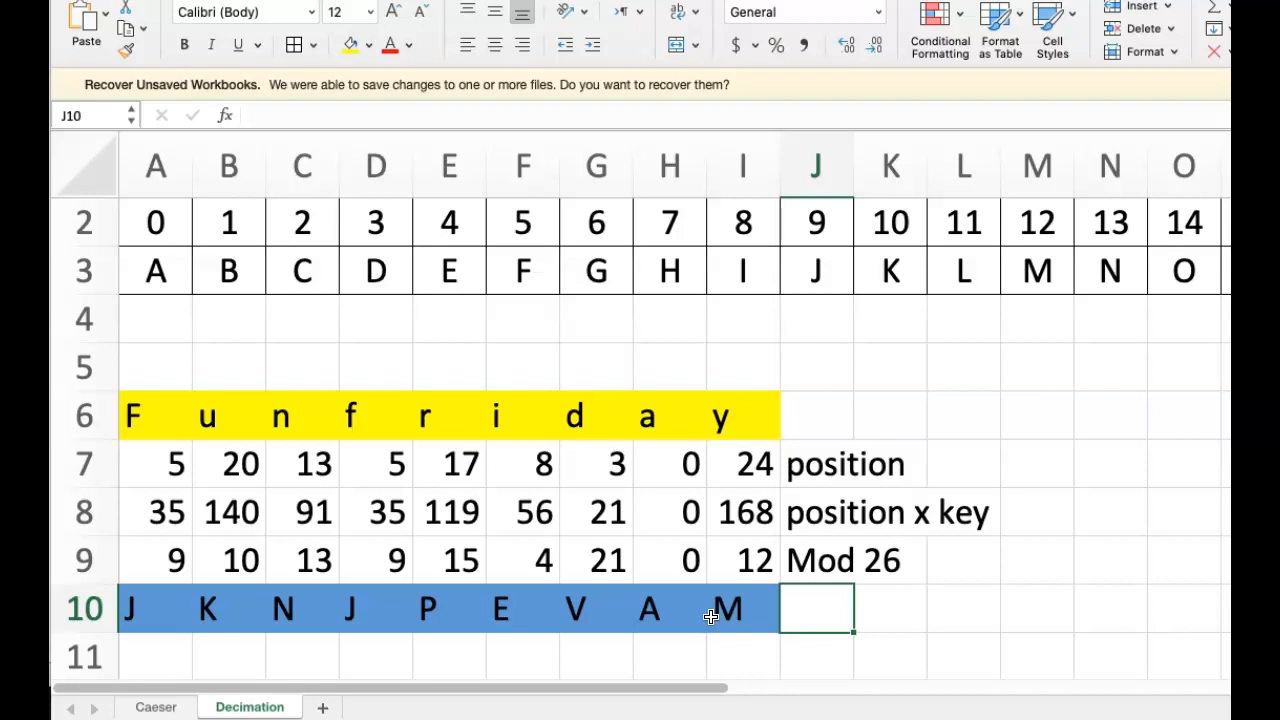
- Copy the encrypted letters in A10:I10 and paste them as values only into A12:I12
{"action": "scroll", "coordinate": [711, 617], "scroll_direction": "down", "scroll_amount": 6}
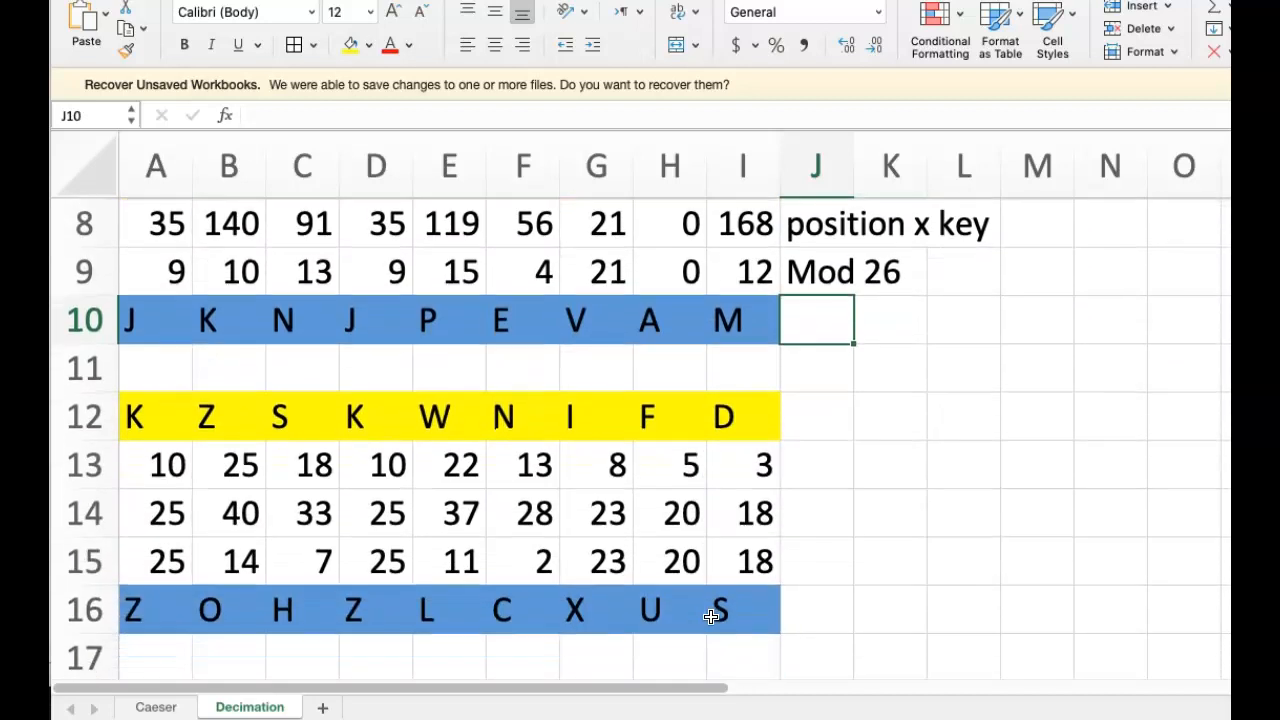
{"action": "scroll", "coordinate": [711, 617], "scroll_direction": "up", "scroll_amount": 1}
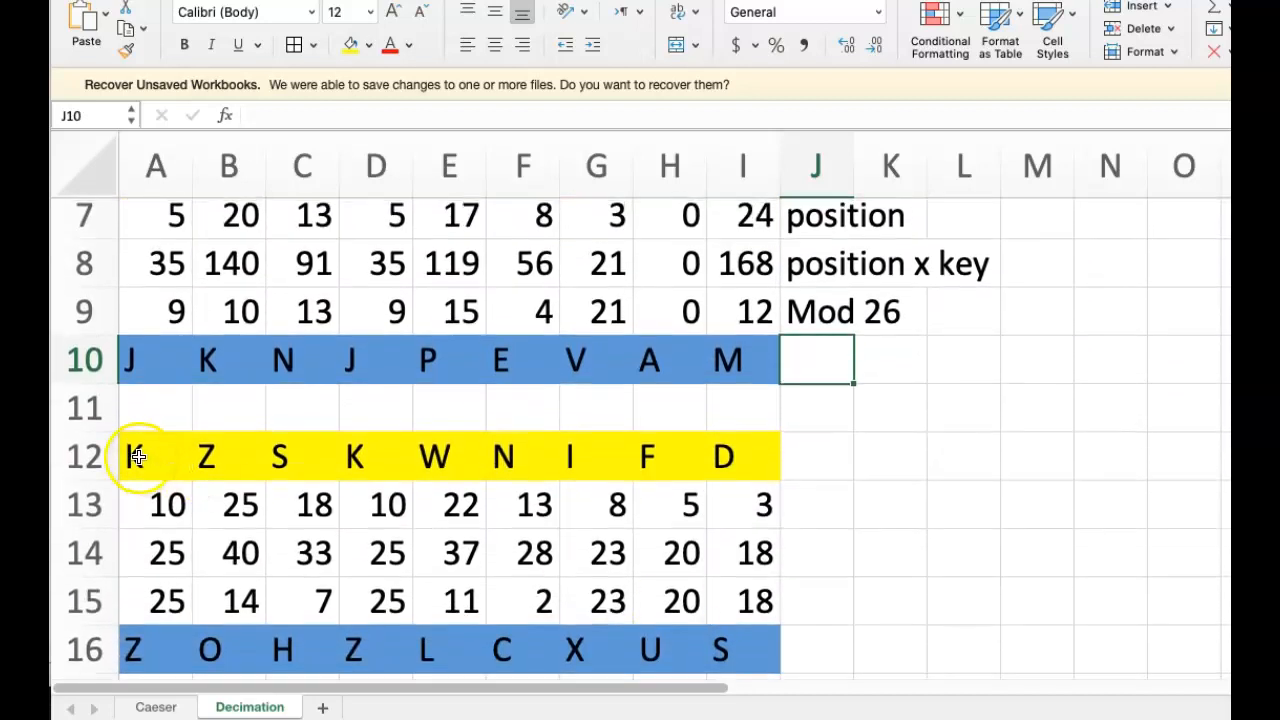
{"action": "left_click", "coordinate": [138, 456]}
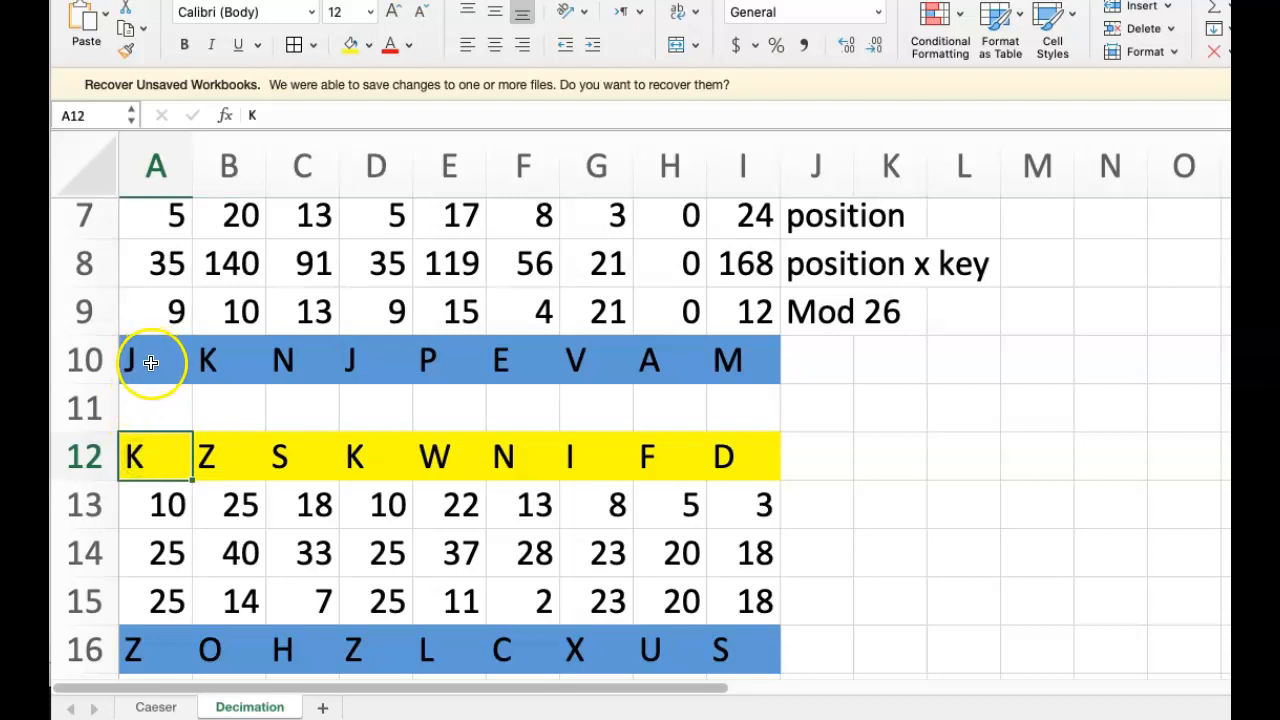
{"action": "left_click", "coordinate": [151, 363]}
{"action": "left_click_drag", "start_coordinate": [151, 363], "coordinate": [720, 380]}
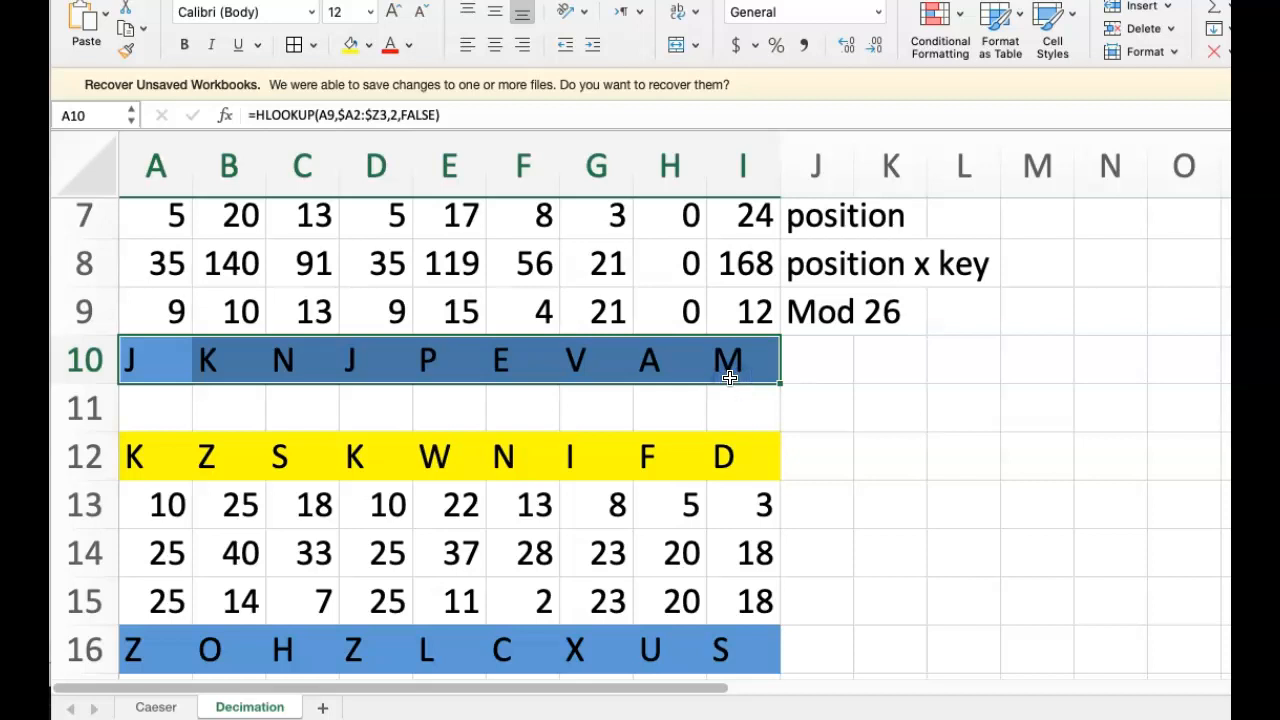
{"action": "left_click", "coordinate": [155, 460]}
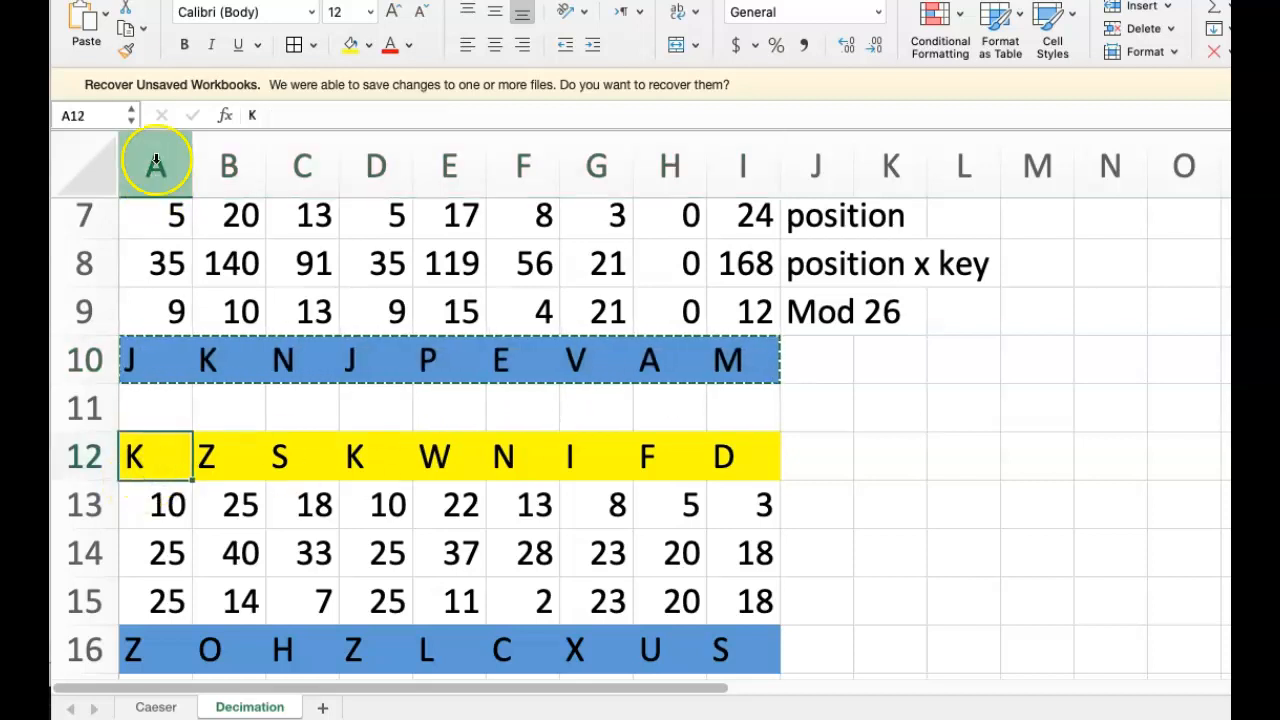
{"action": "left_click", "coordinate": [105, 22]}
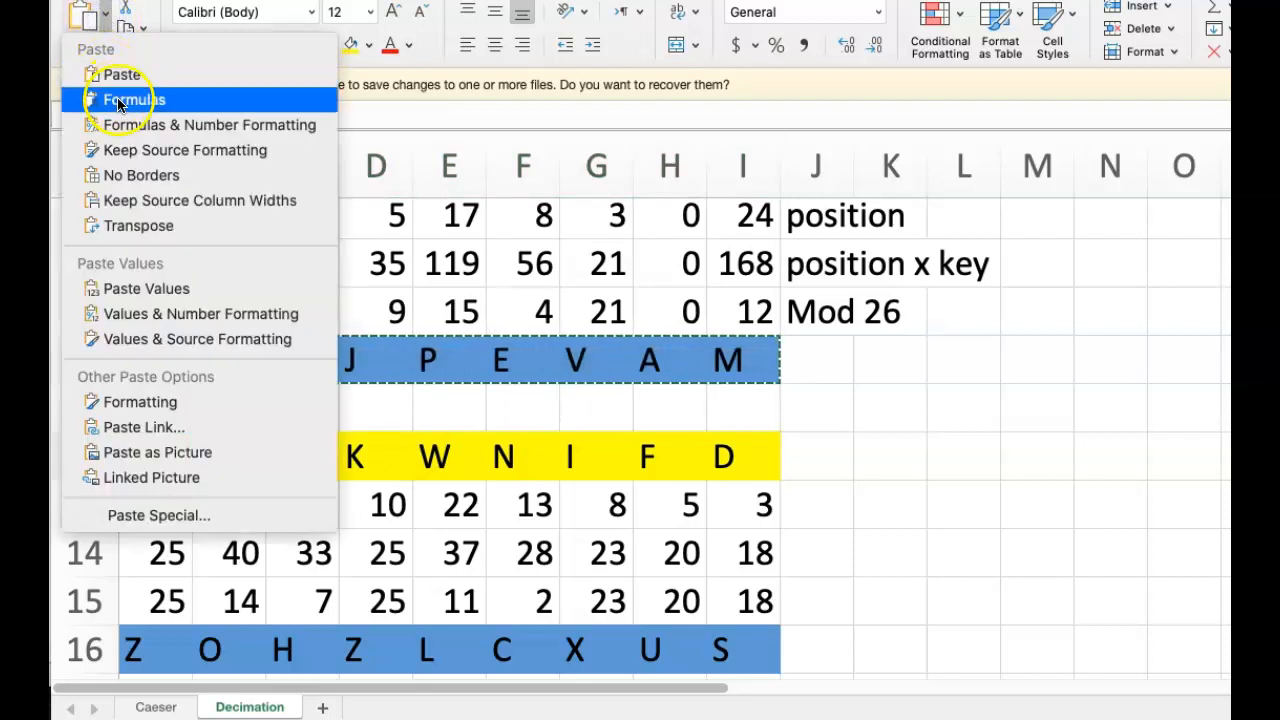
{"action": "left_click", "coordinate": [131, 288]}
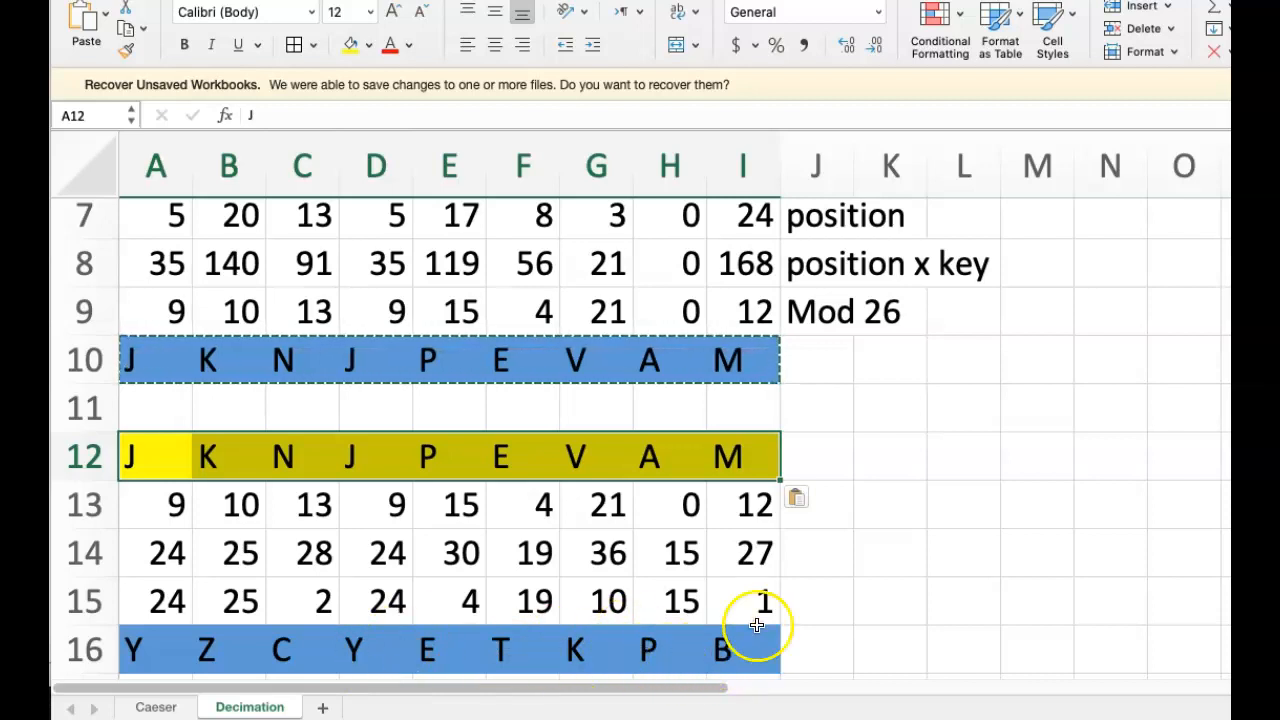
- Label the decryption rows with "position" in J13 and "position x key" in J14
{"action": "left_click", "coordinate": [821, 513]}
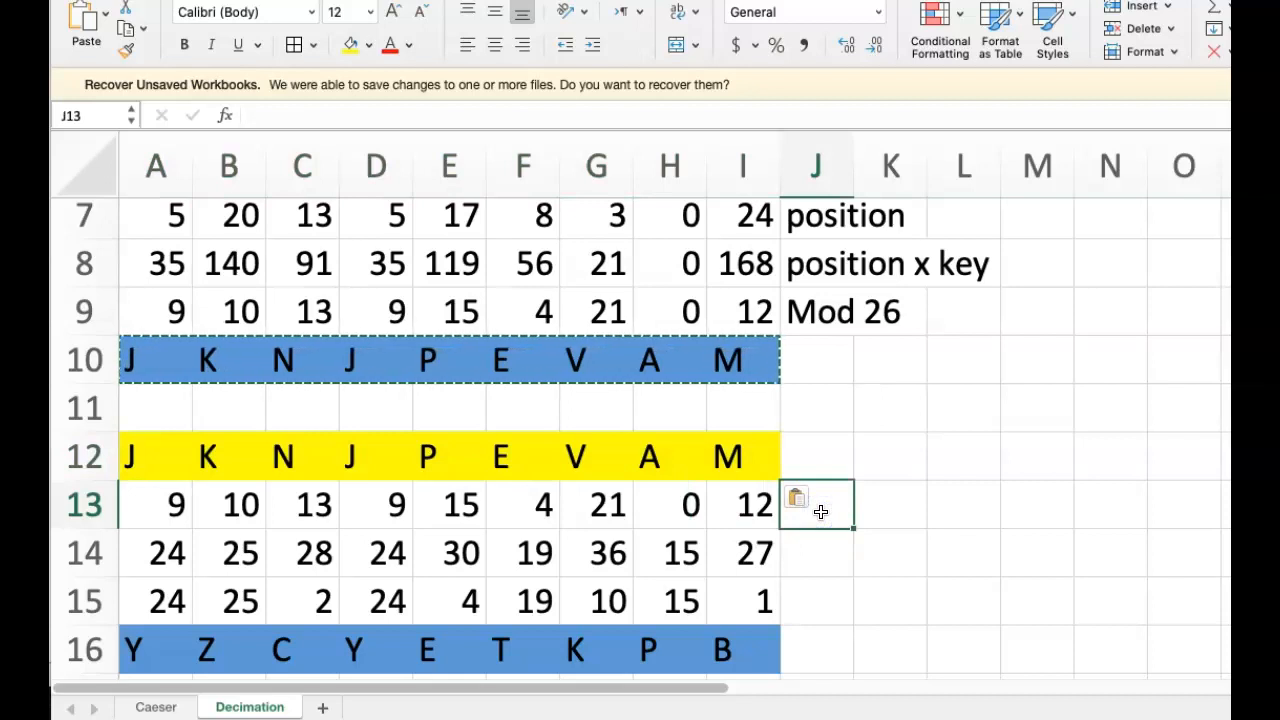
{"action": "type", "text": "position"}
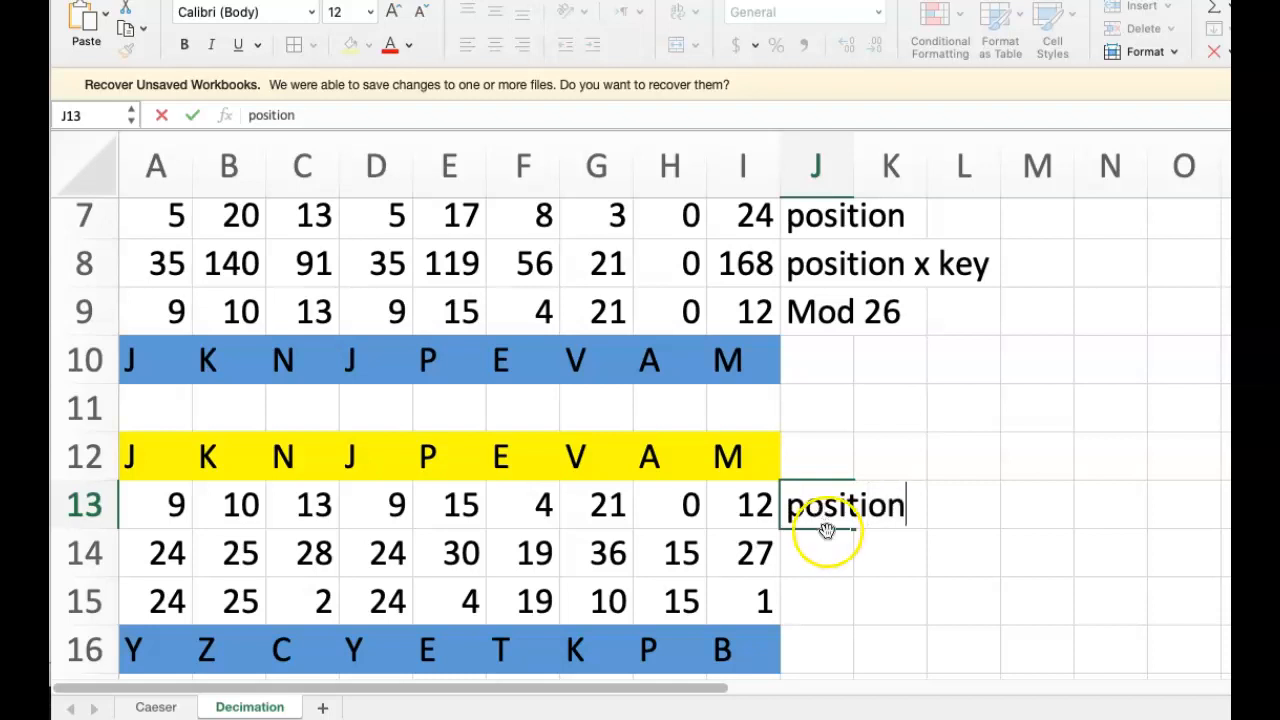
{"action": "left_click", "coordinate": [821, 548]}
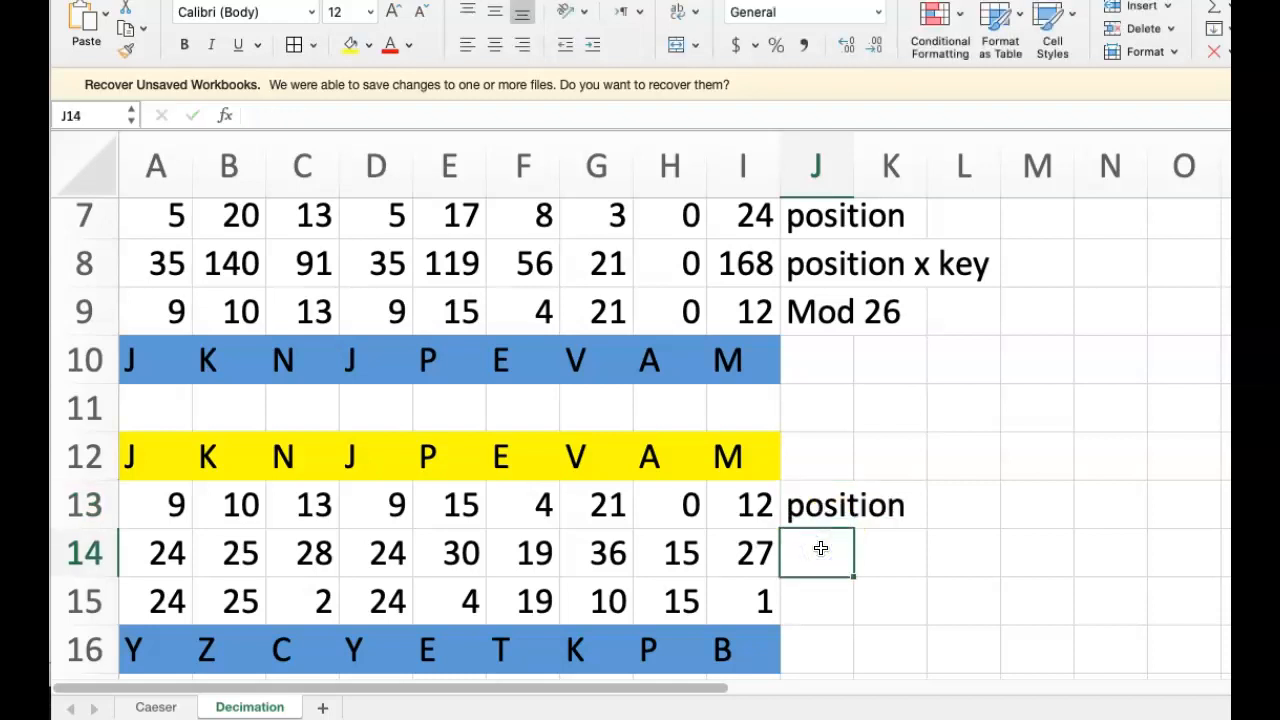
{"action": "type", "text": "position x key"}
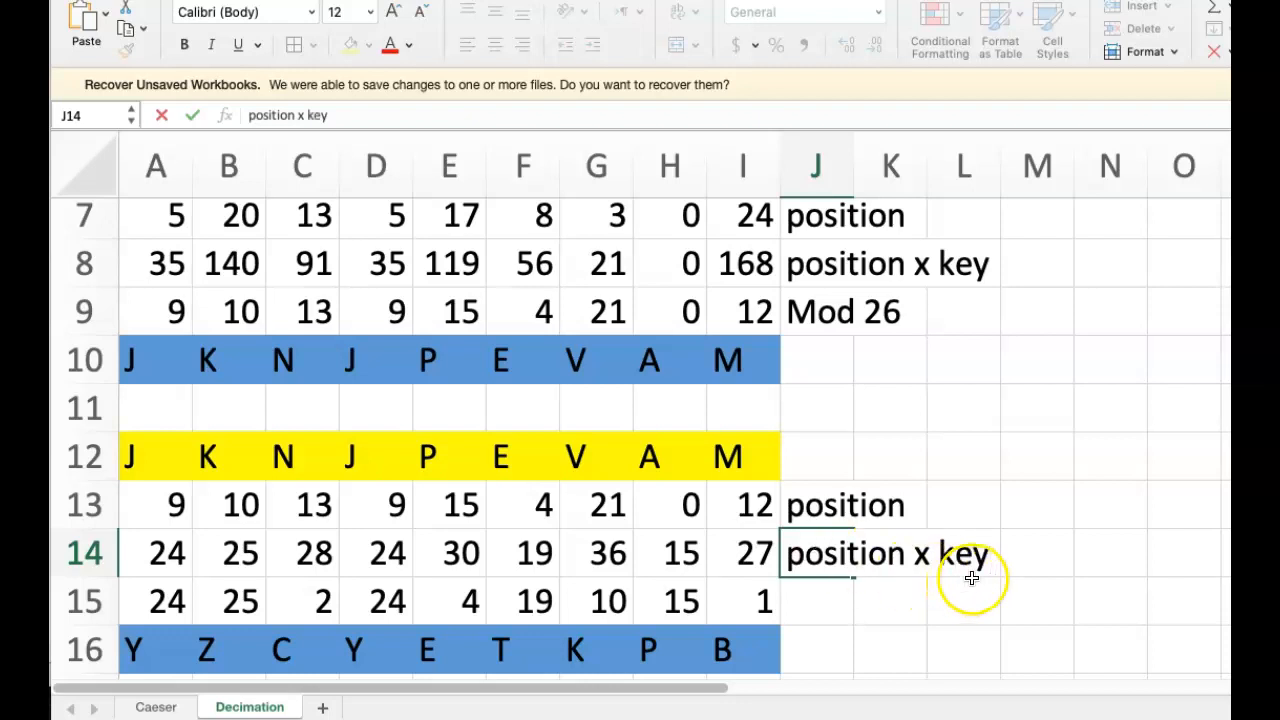
- Replace the formula in A14 with the position in A13 multiplied by the decryption key, =A13*AB3
{"action": "left_click", "coordinate": [160, 558]}
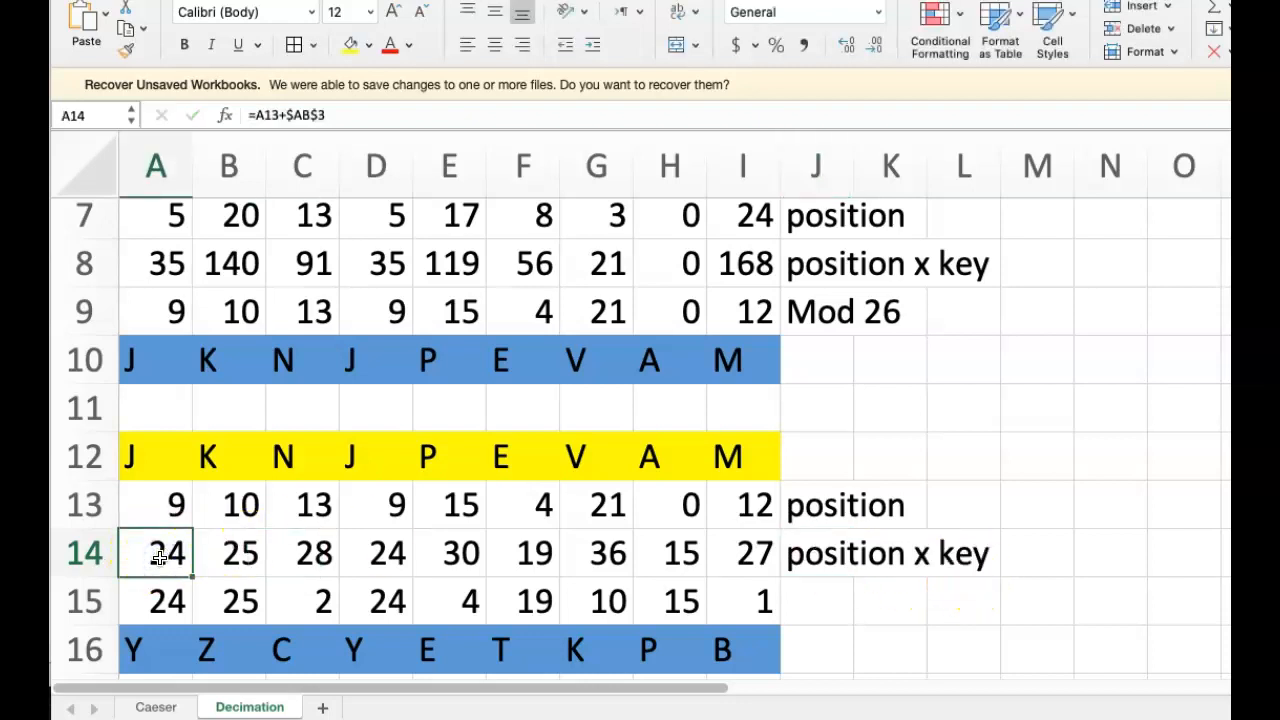
{"action": "type", "text": "="}
{"action": "left_click", "coordinate": [167, 508]}
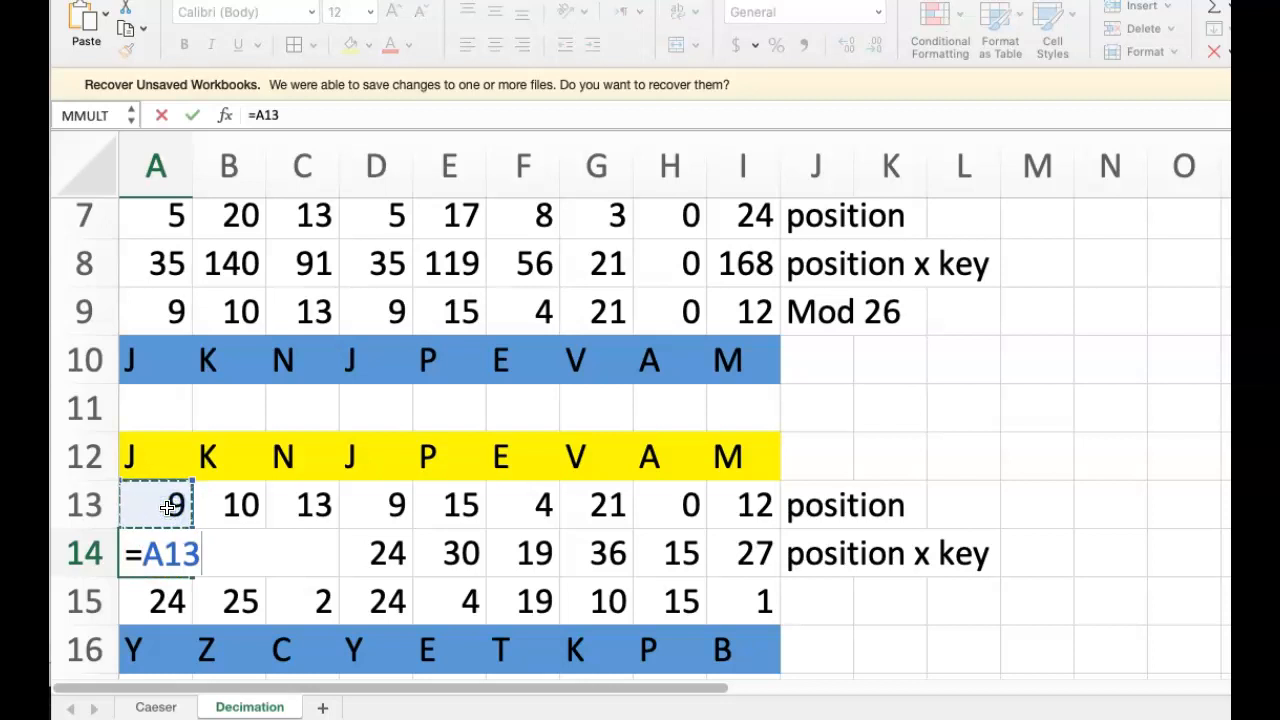
{"action": "type", "text": "*"}
{"action": "scroll", "coordinate": [943, 371], "scroll_direction": "up", "scroll_amount": 5}
{"action": "scroll", "coordinate": [943, 371], "scroll_direction": "right", "scroll_amount": 5}
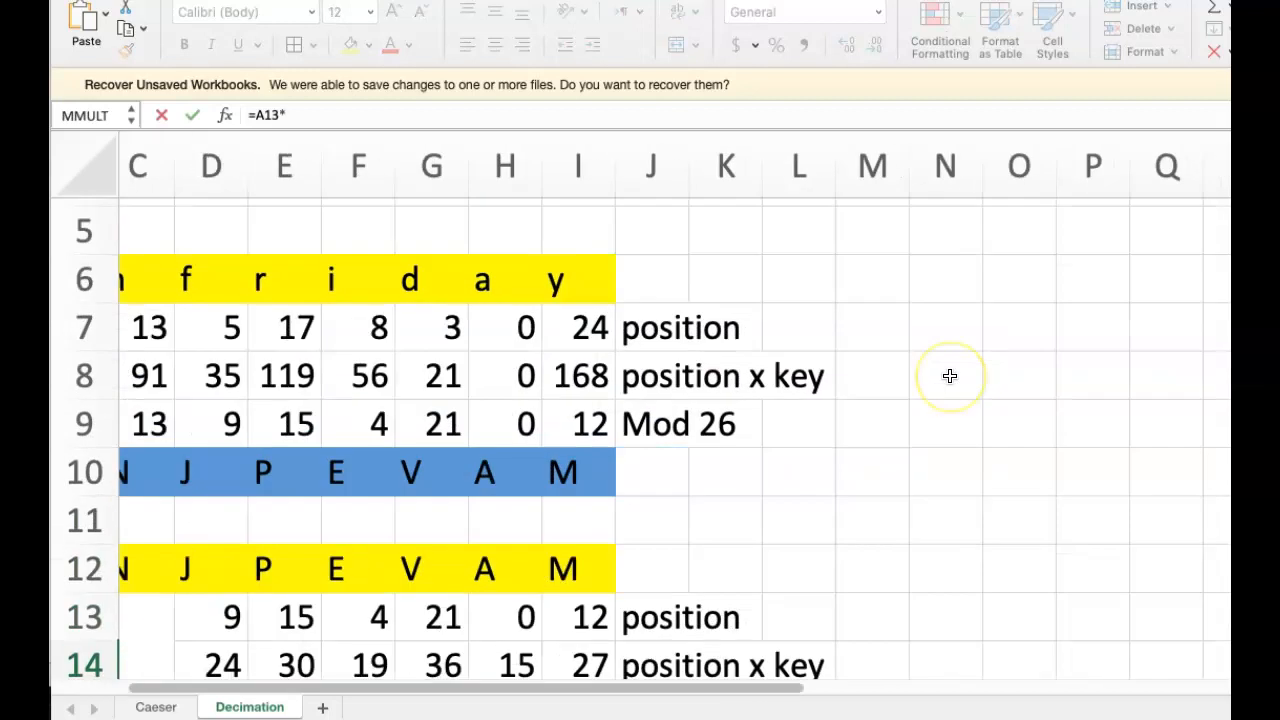
{"action": "scroll", "coordinate": [950, 376], "scroll_direction": "right", "scroll_amount": 5}
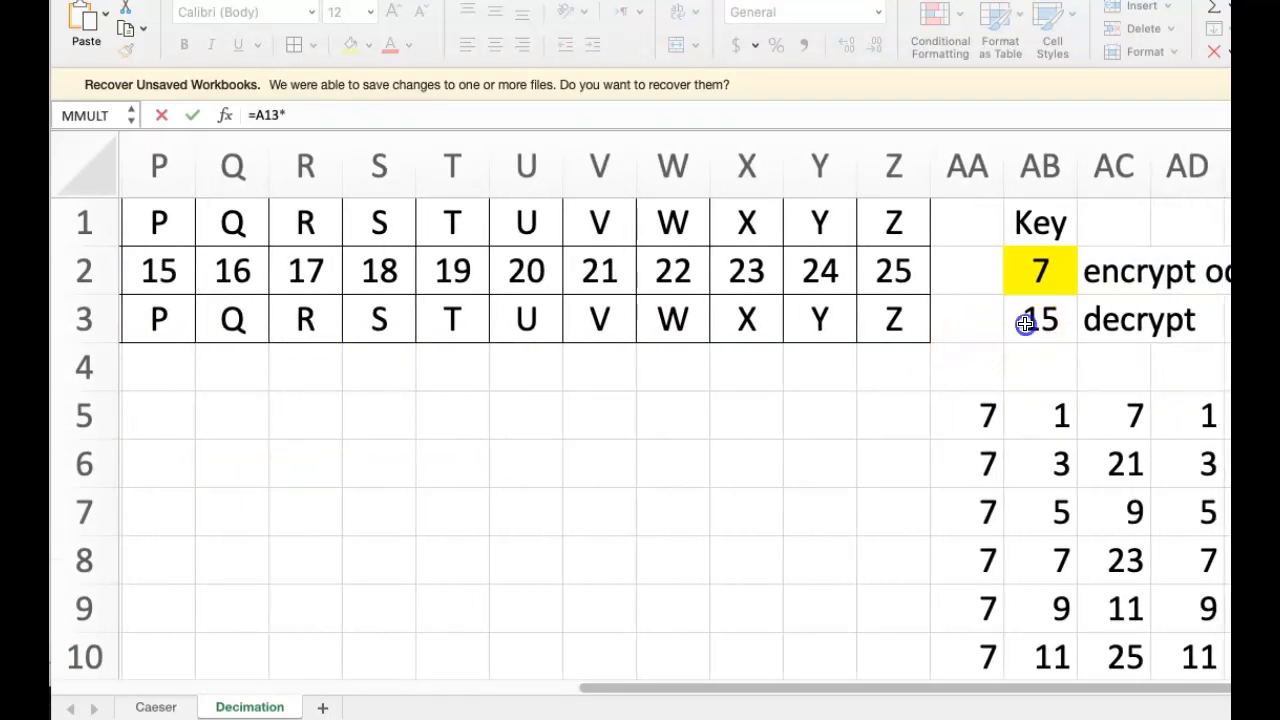
{"action": "left_click", "coordinate": [1026, 323]}
{"action": "scroll", "coordinate": [374, 529], "scroll_direction": "left", "scroll_amount": 10}
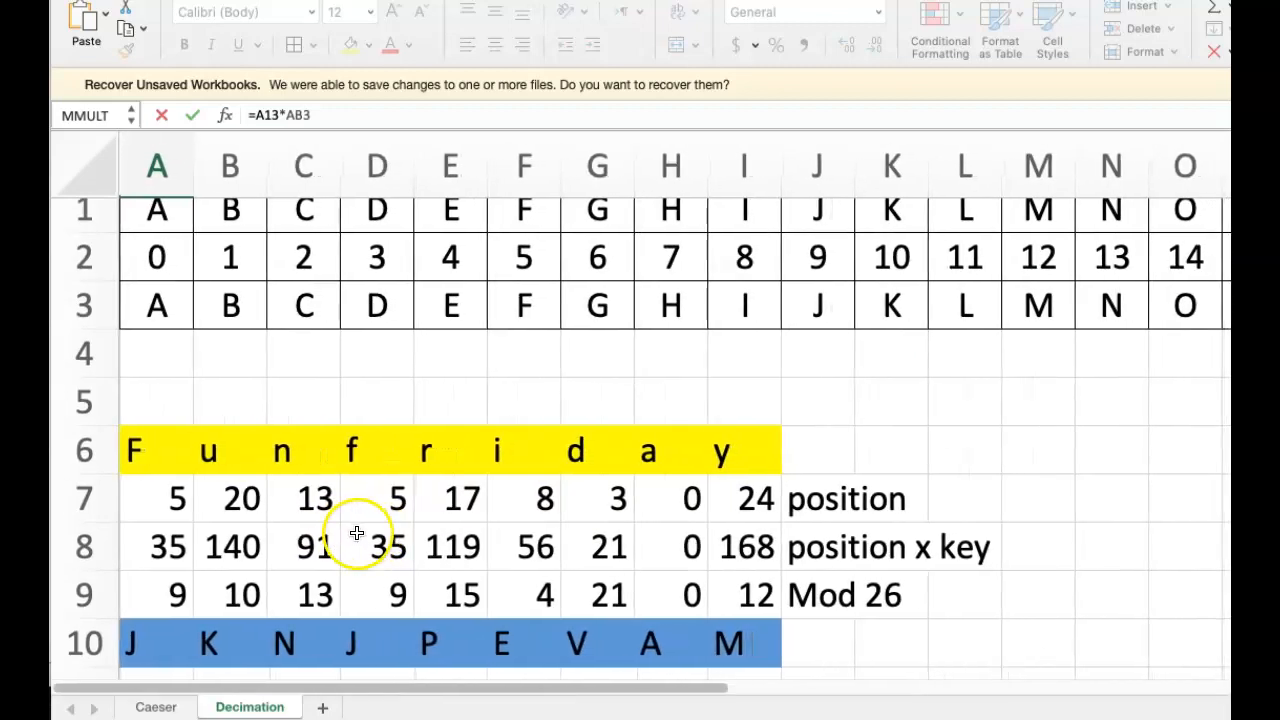
{"action": "scroll", "coordinate": [243, 594], "scroll_direction": "down", "scroll_amount": 5}
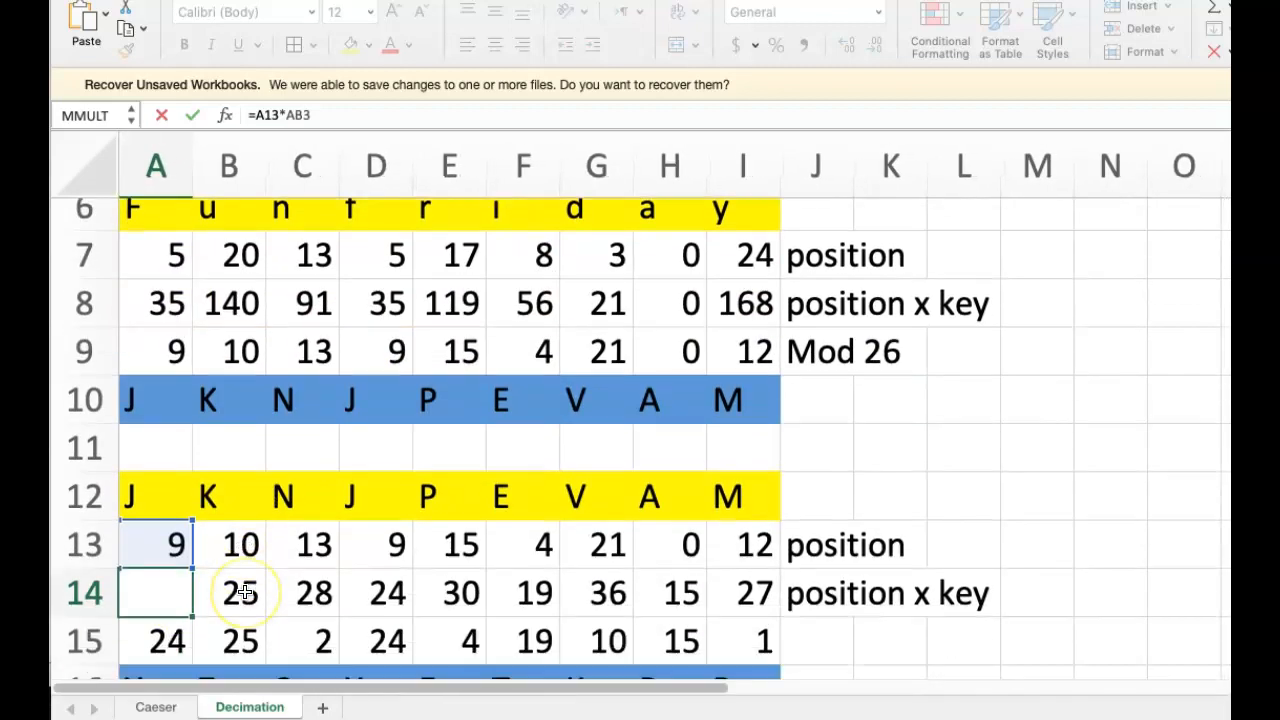
- Make the decryption key reference in A14 absolute, =A13*$AB$3, and fill the formula across to I14
{"action": "left_click", "coordinate": [220, 594]}
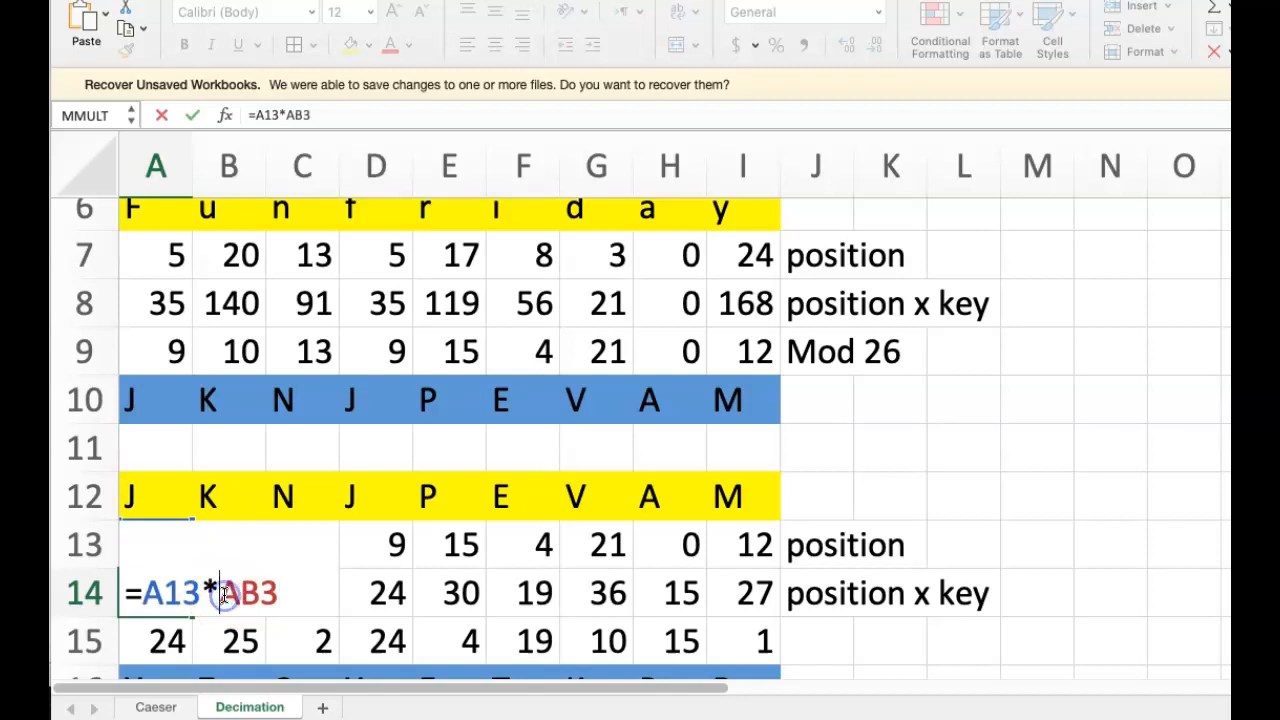
{"action": "type", "text": "$"}
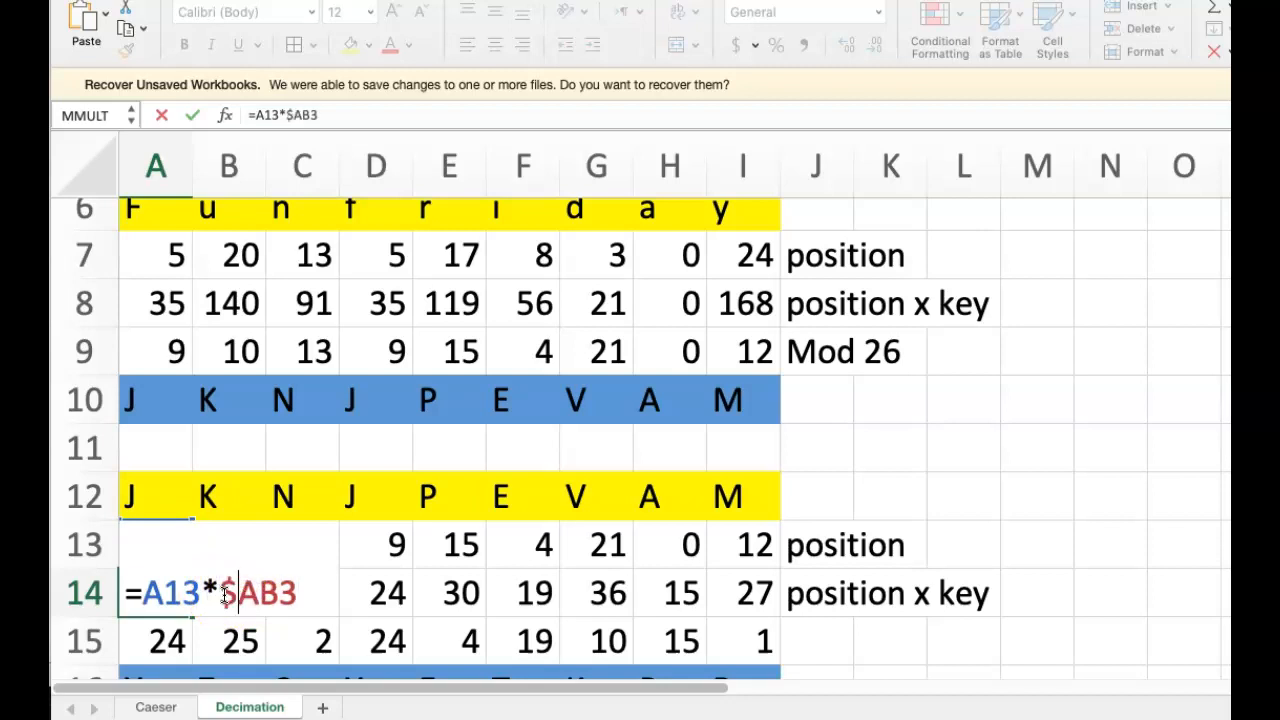
{"action": "left_click", "coordinate": [285, 594]}
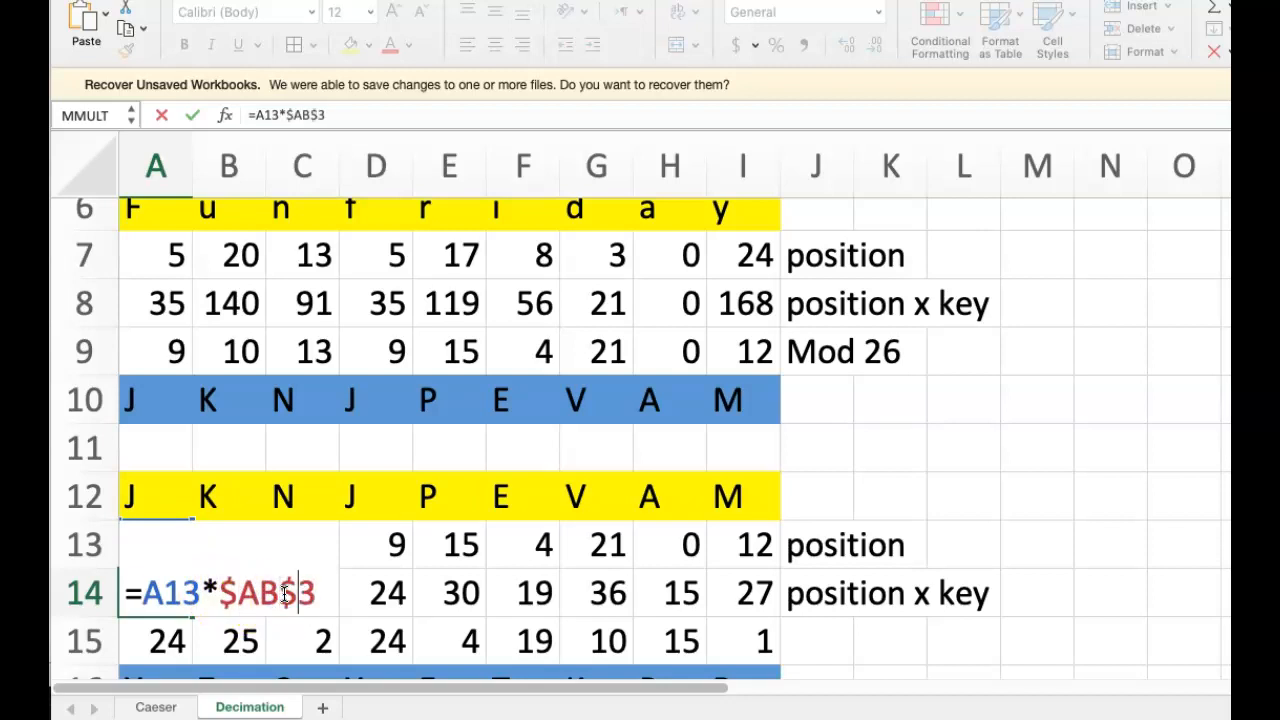
{"action": "key", "text": "Return"}
{"action": "left_click", "coordinate": [172, 588]}
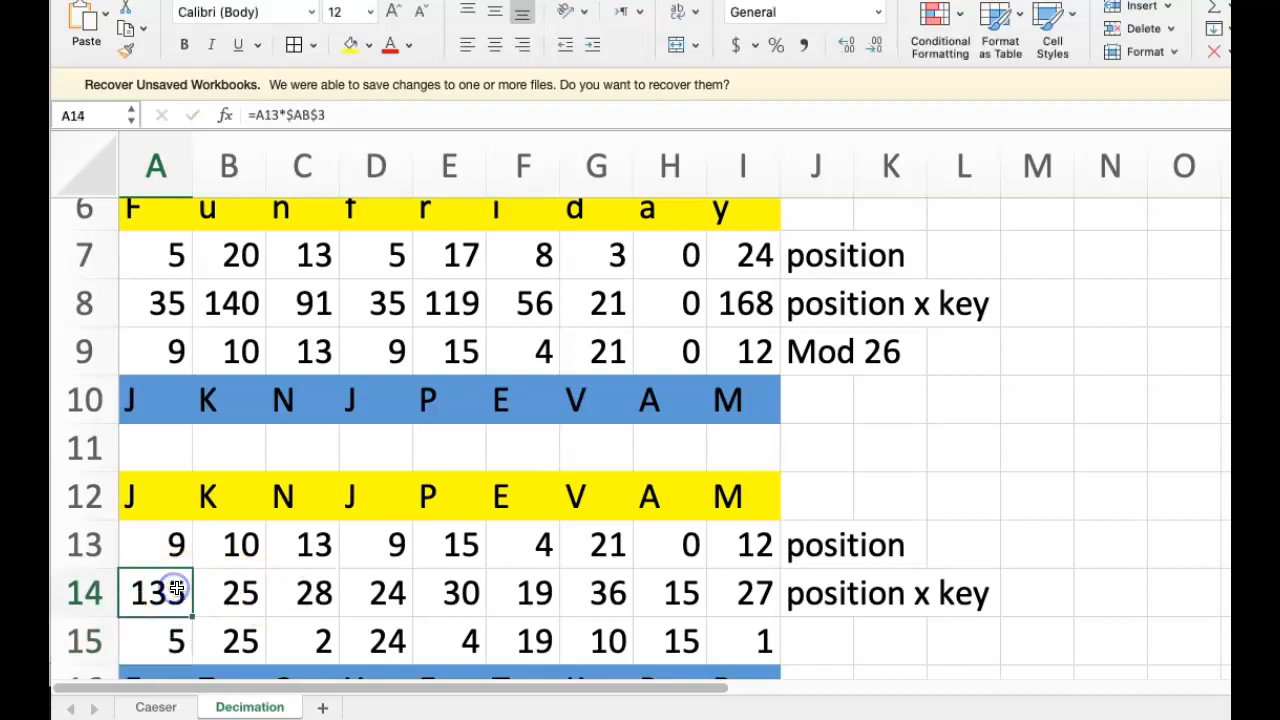
{"action": "left_click_drag", "start_coordinate": [194, 618], "coordinate": [764, 617]}
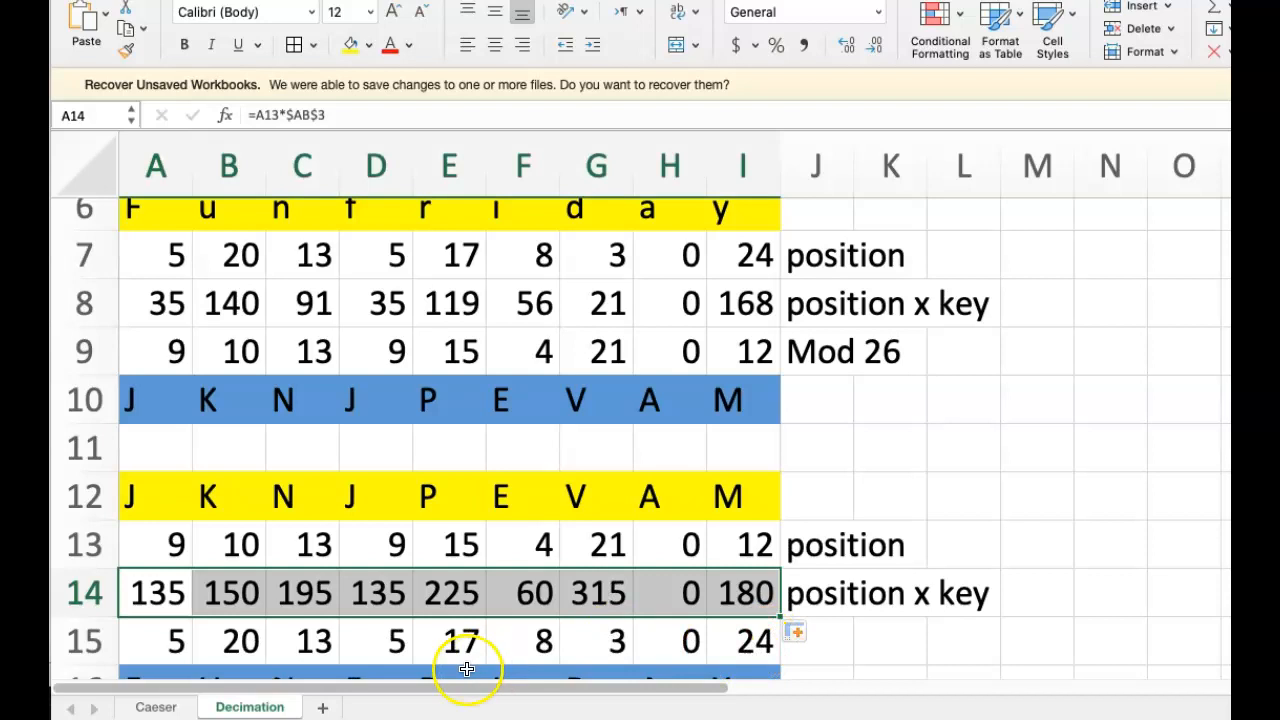
- Compare the decrypted letters in row 16 with the original message in row 6, and select its first letter in A6
{"action": "scroll", "coordinate": [510, 572], "scroll_direction": "down", "scroll_amount": 3}
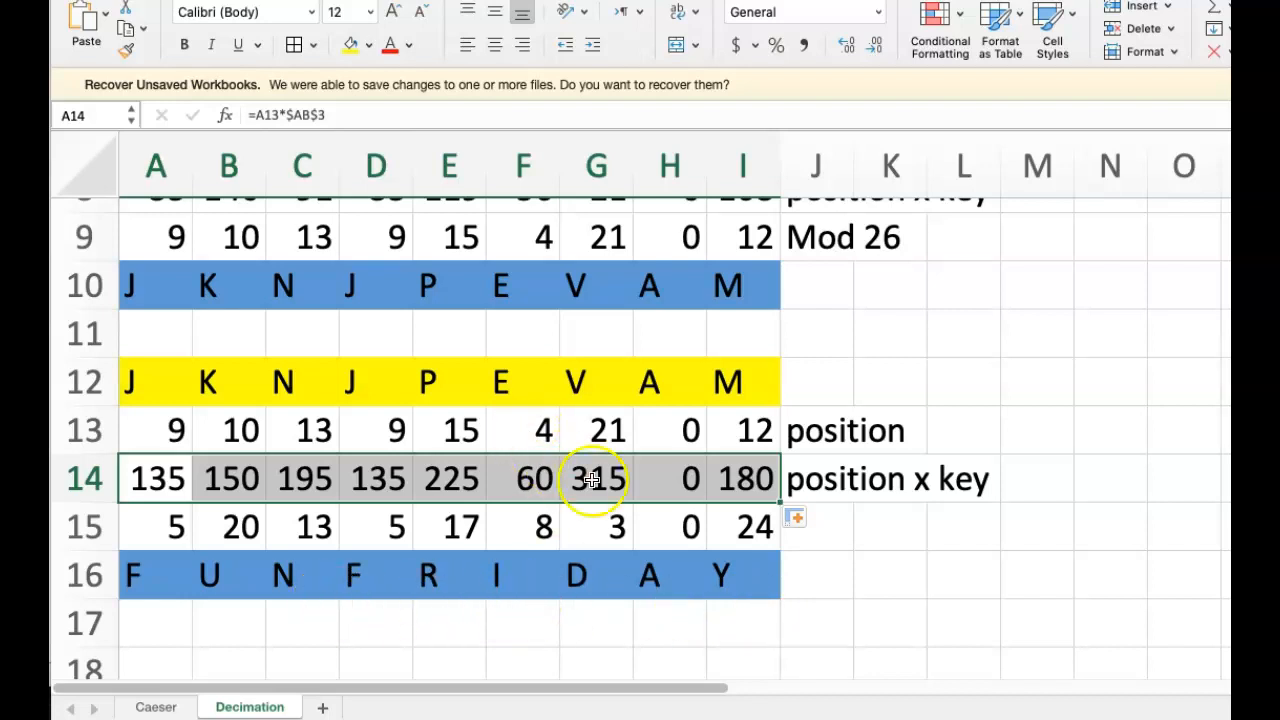
{"action": "scroll", "coordinate": [507, 312], "scroll_direction": "up", "scroll_amount": 3}
{"action": "scroll", "coordinate": [507, 312], "scroll_direction": "up", "scroll_amount": 2}
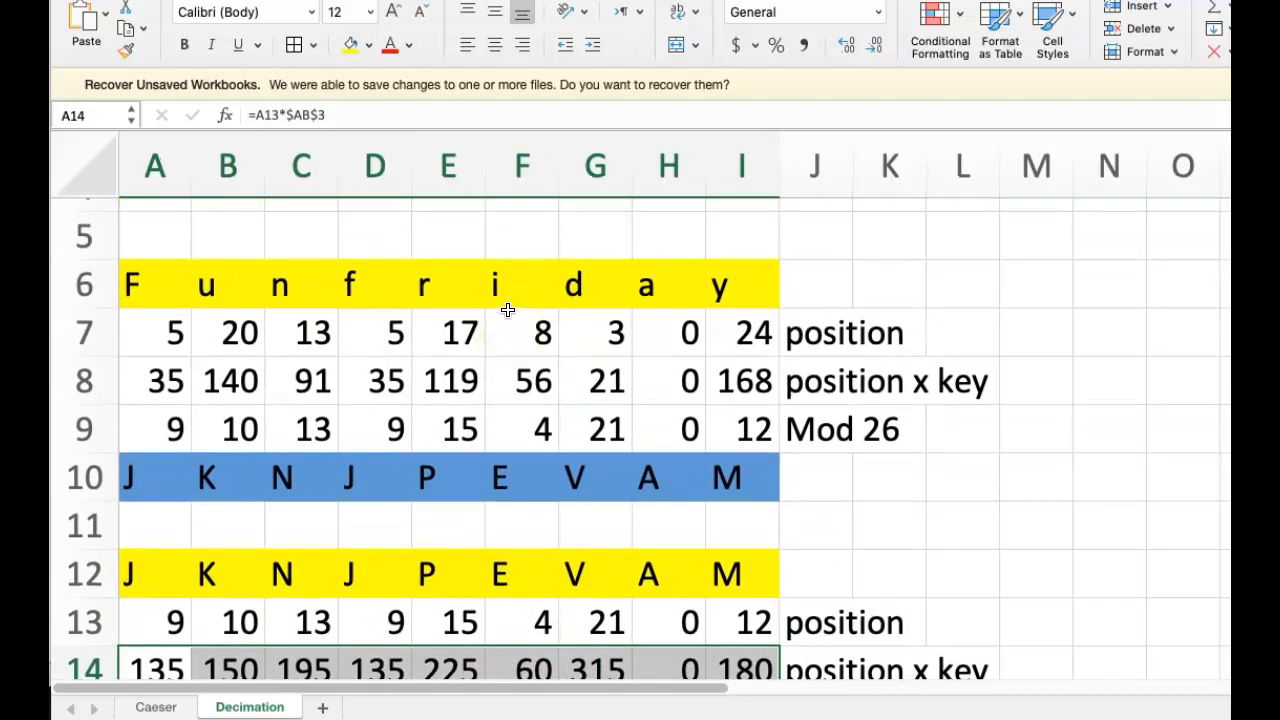
{"action": "scroll", "coordinate": [493, 545], "scroll_direction": "up", "scroll_amount": 2}
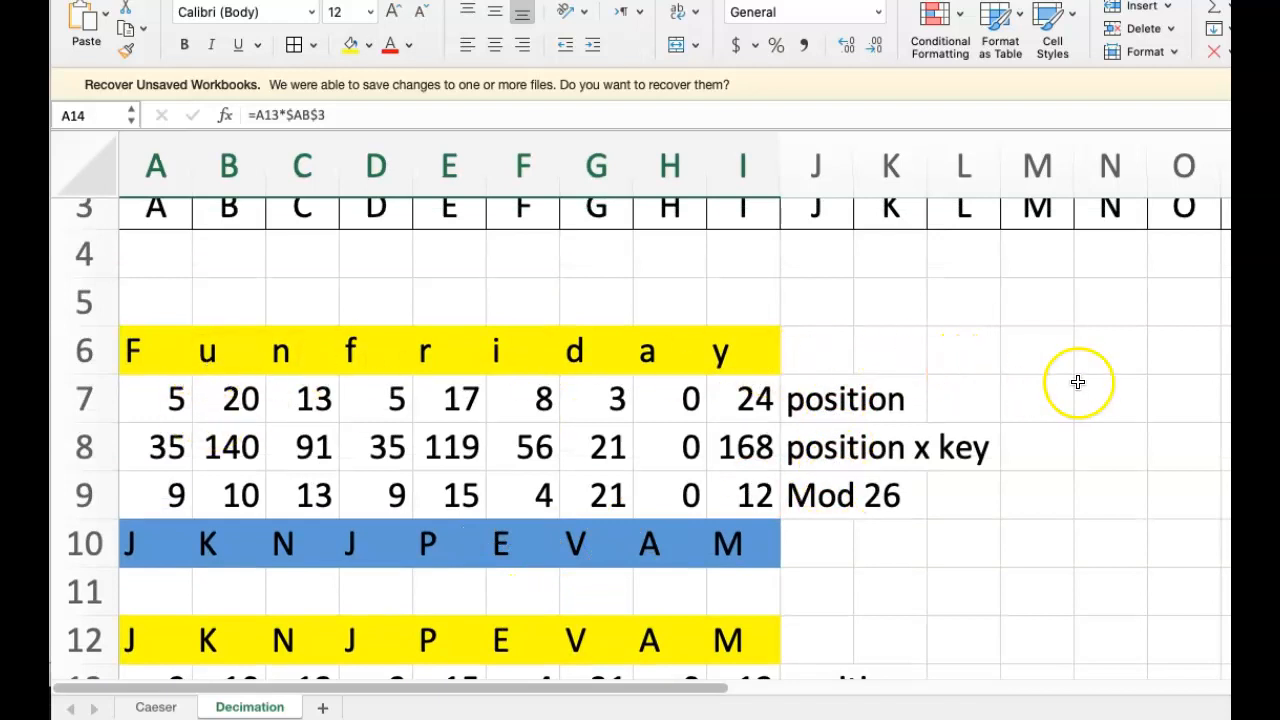
{"action": "scroll", "coordinate": [220, 334], "scroll_direction": "up", "scroll_amount": 3}
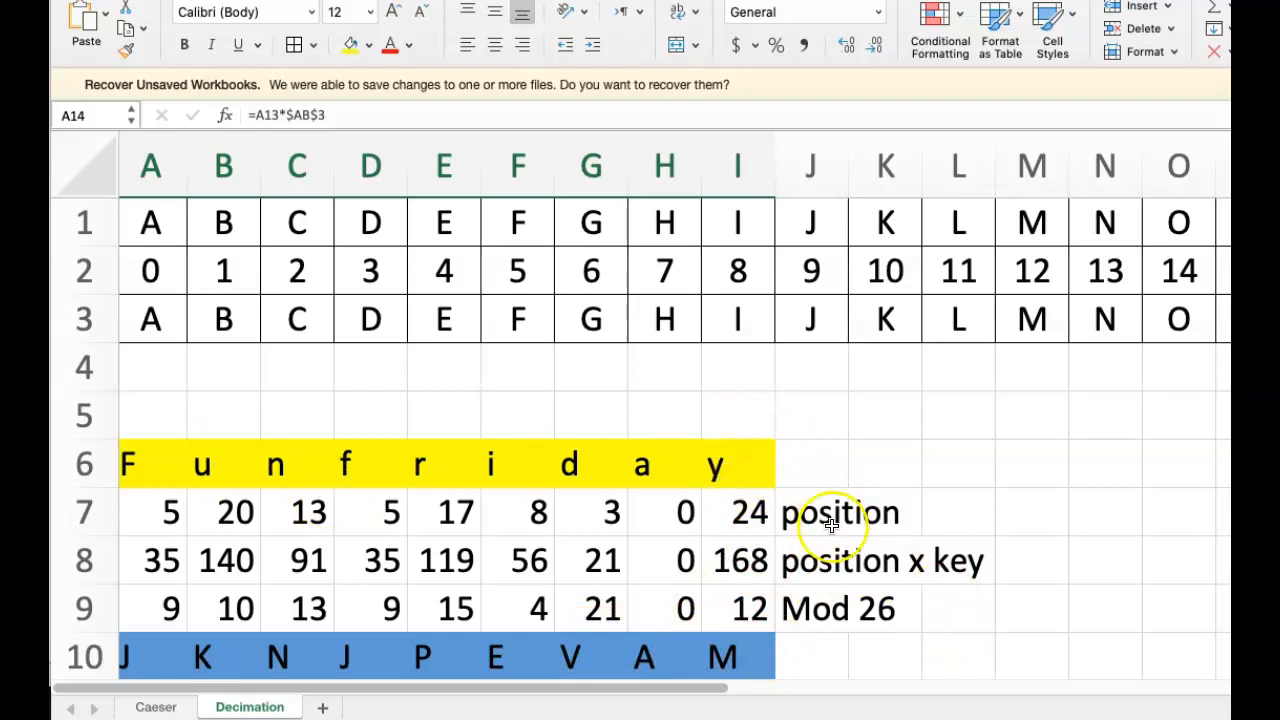
{"action": "left_click", "coordinate": [145, 458]}
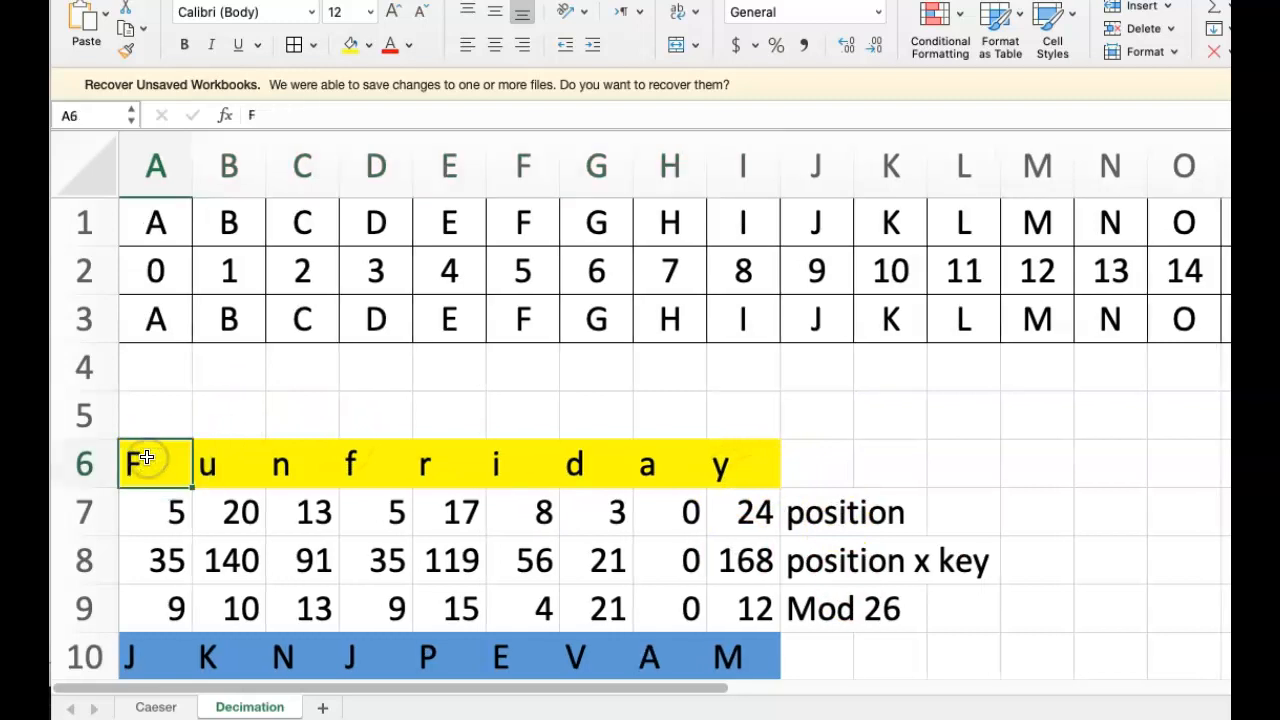
- Replace the first three letters of the original message, A6 to C6, with "z" to test the cipher on different letters
{"action": "key", "text": "Return"}
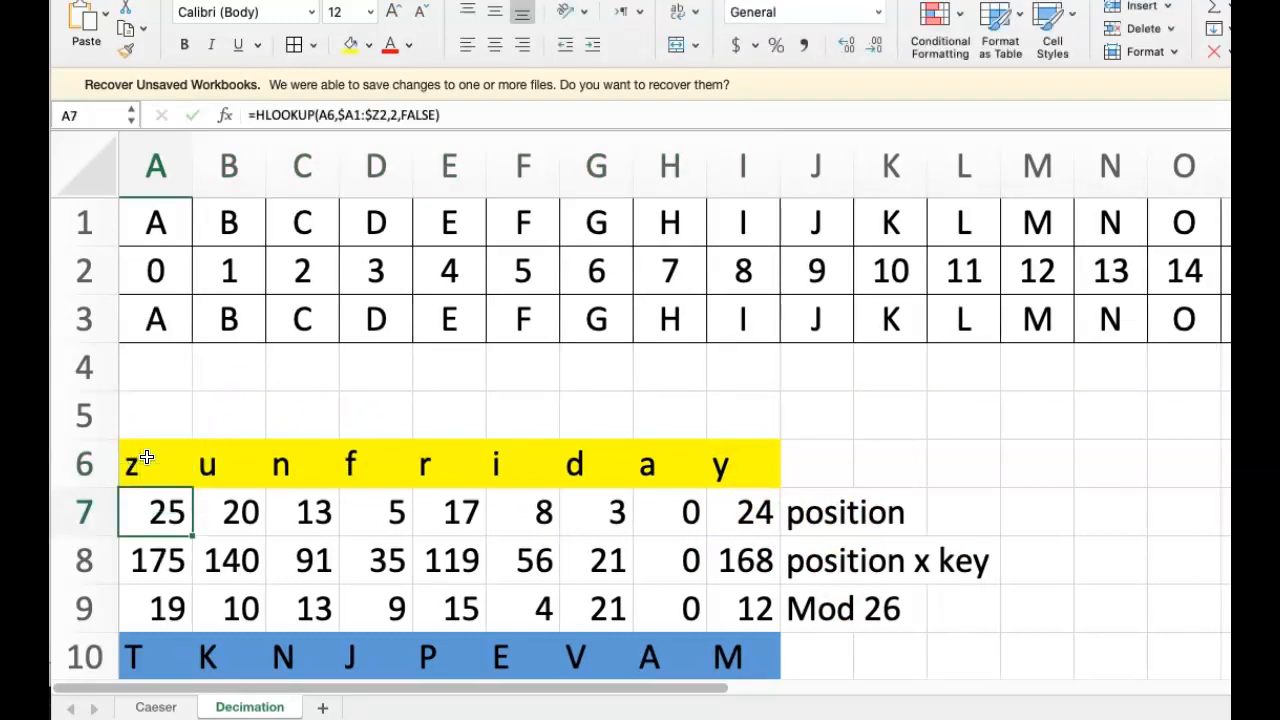
{"action": "left_click", "coordinate": [213, 467]}
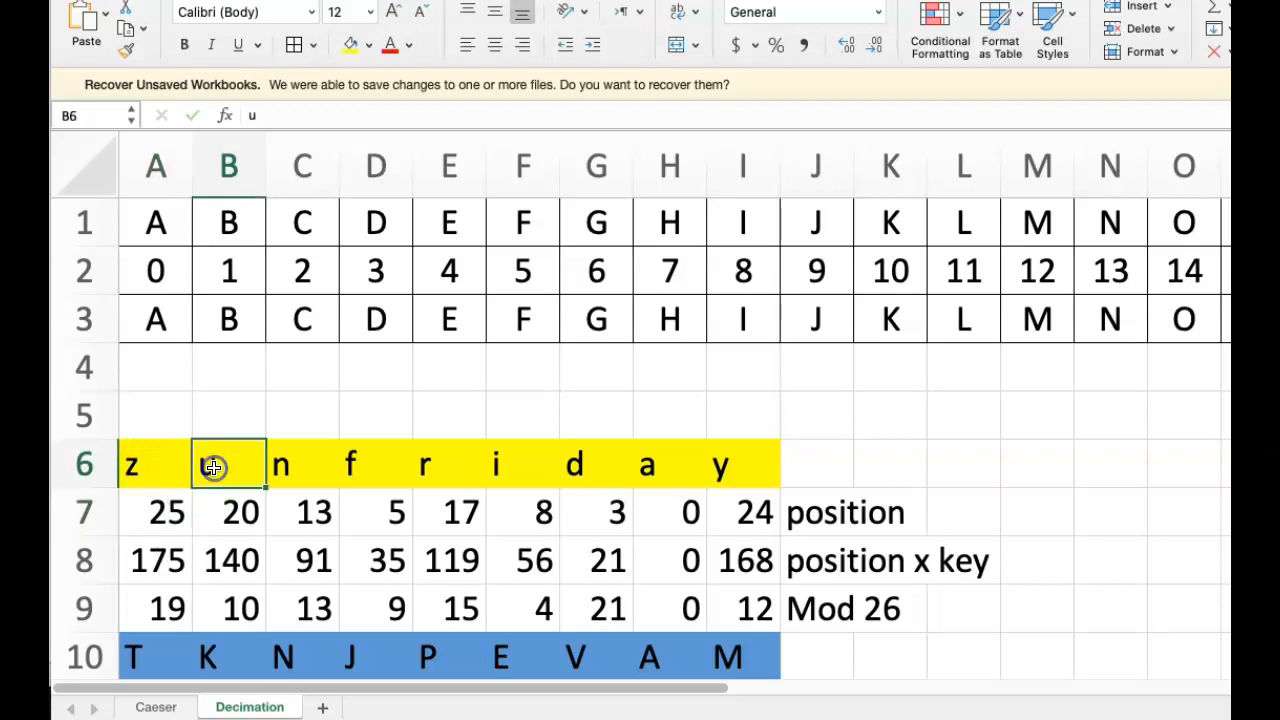
{"action": "type", "text": "z"}
{"action": "key", "text": "Return"}
{"action": "left_click", "coordinate": [285, 467]}
{"action": "type", "text": "z"}
{"action": "key", "text": "Return"}
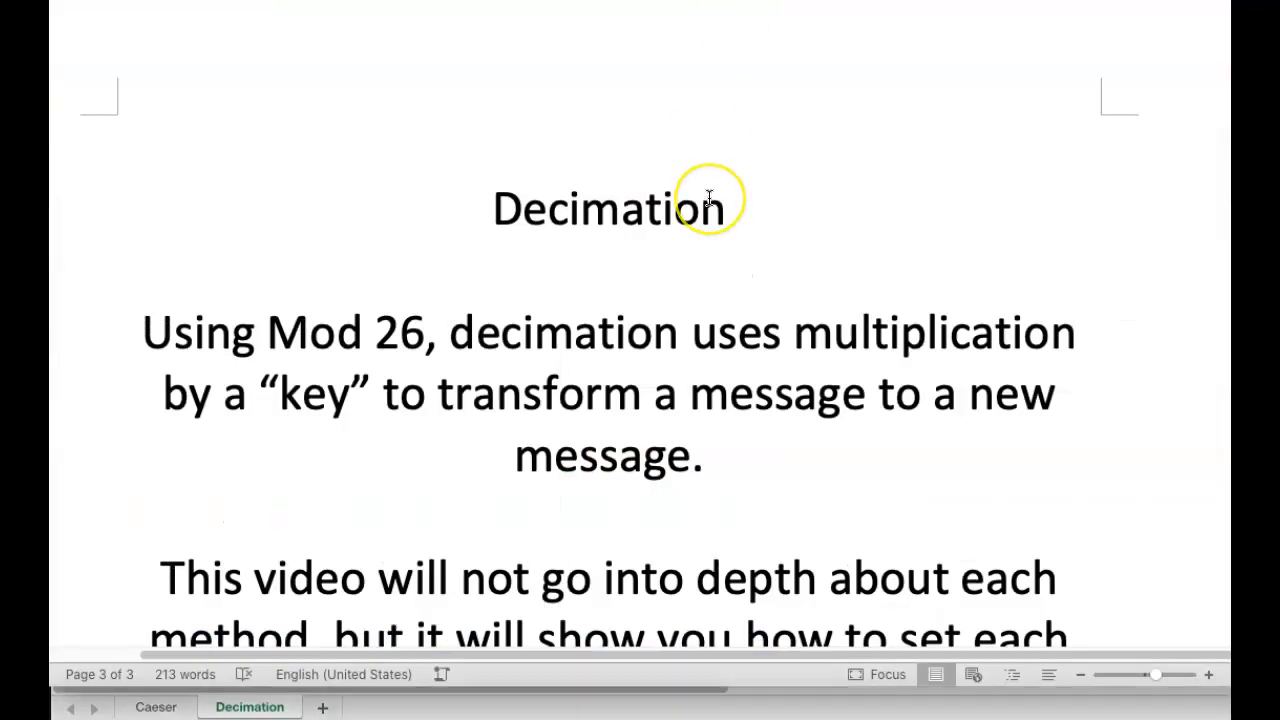
- Go back through the Word document to its "Caesar Cipher Decimation Cipher On Excel!" title page
{"action": "scroll", "coordinate": [709, 198], "scroll_direction": "up", "scroll_amount": 5}
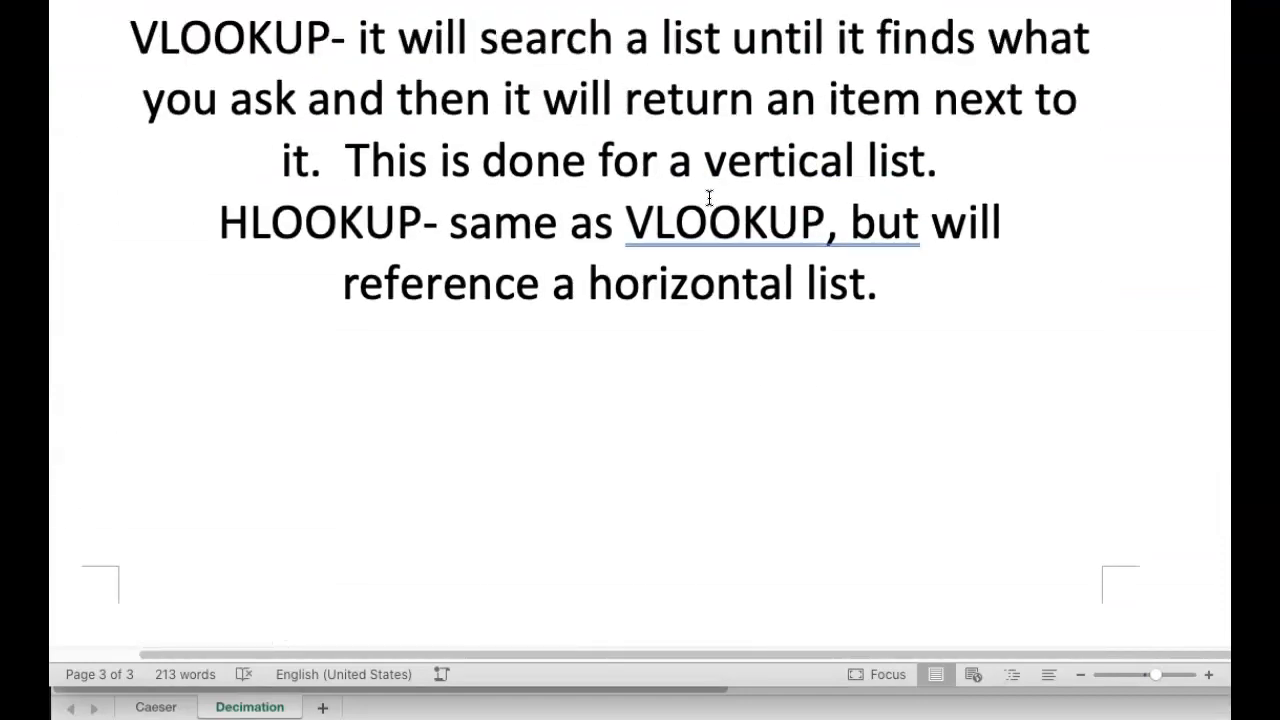
{"action": "scroll", "coordinate": [709, 197], "scroll_direction": "up", "scroll_amount": 20}
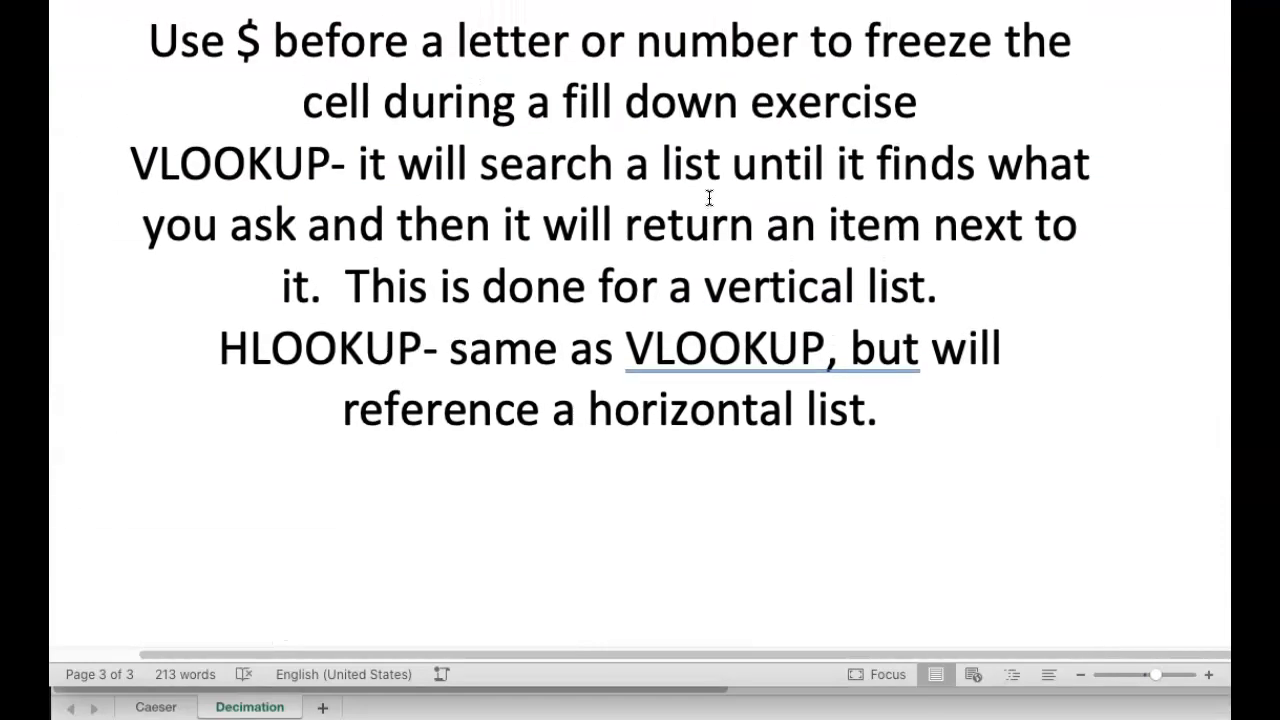
{"action": "left_click", "coordinate": [725, 382]}
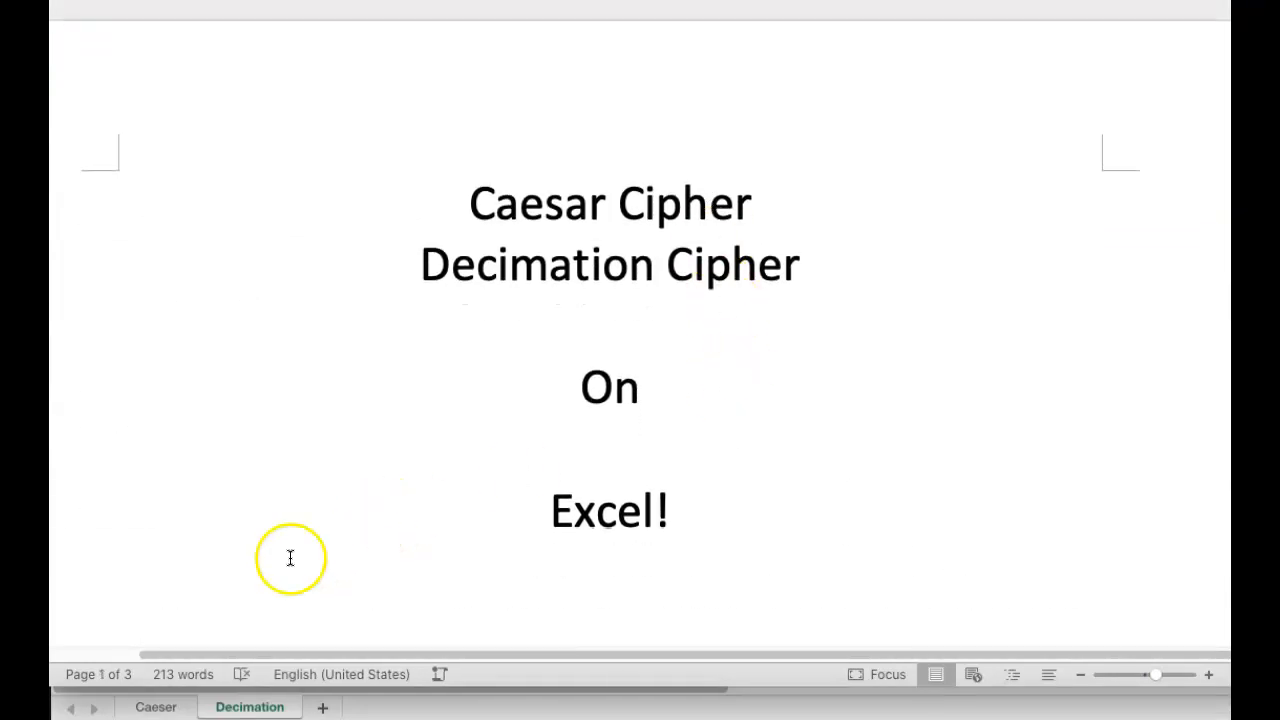